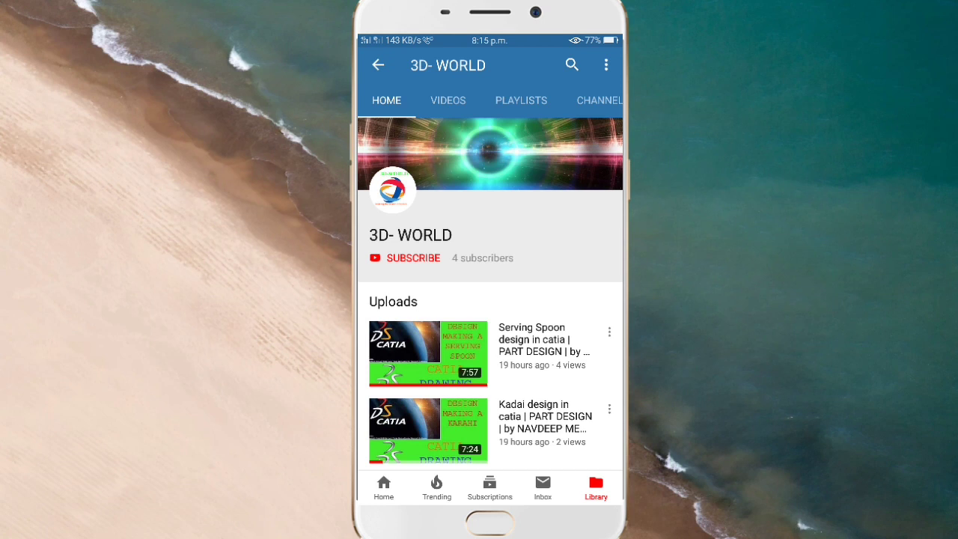
# Subscribe to the 3D- WORLD YouTube channel and turn on all its notifications
pyautogui.click(408, 258)
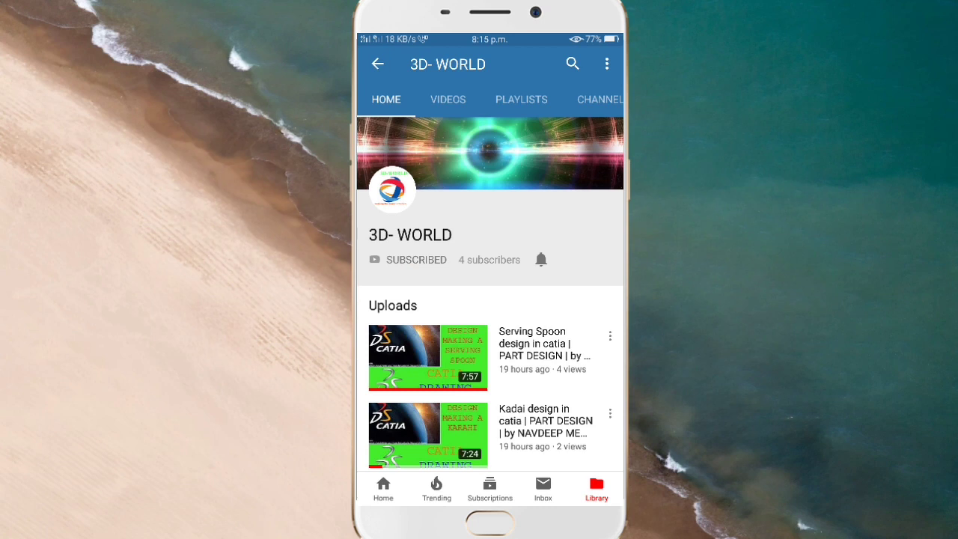
pyautogui.click(541, 259)
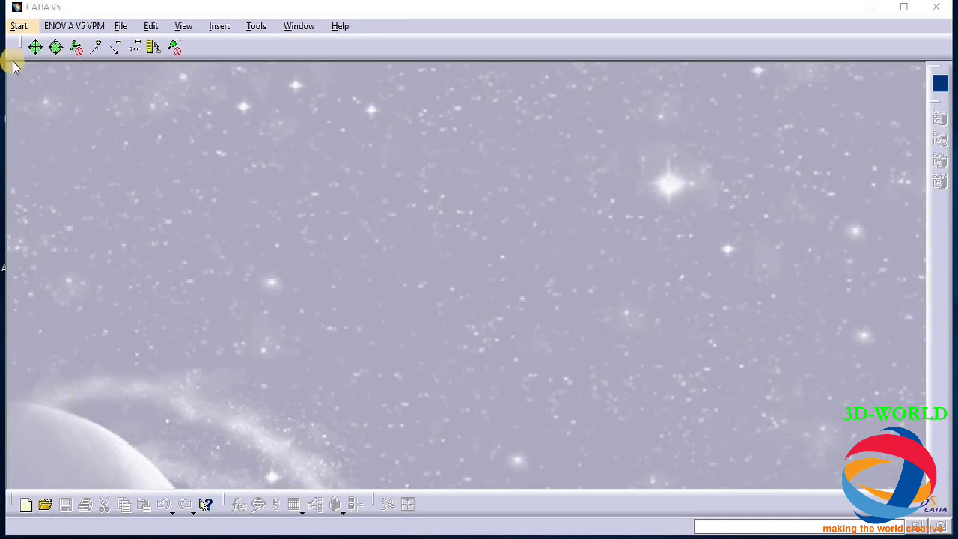
# Create a new part, Part1, in the Part Design workbench from the Start menu
pyautogui.click(19, 26)
pyautogui.moveTo(60, 62)
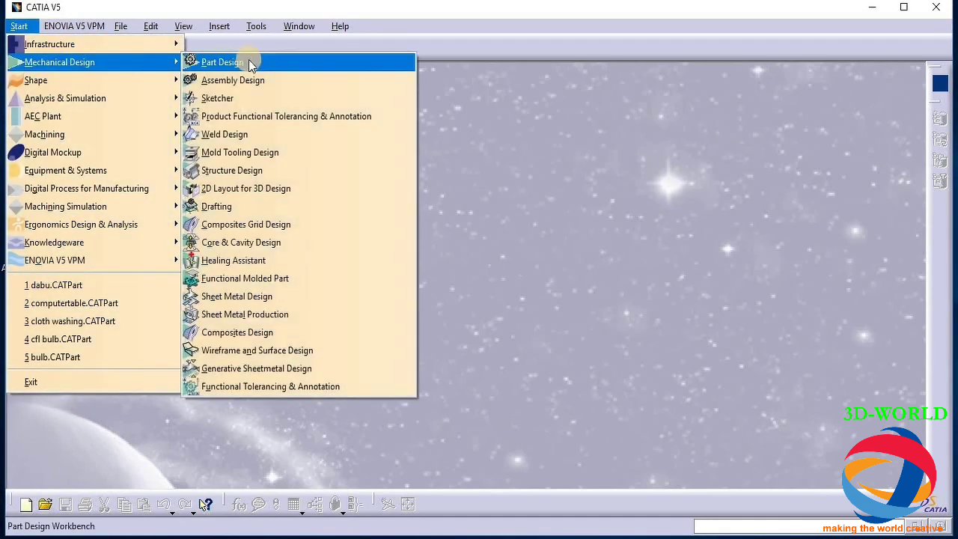
pyautogui.click(222, 63)
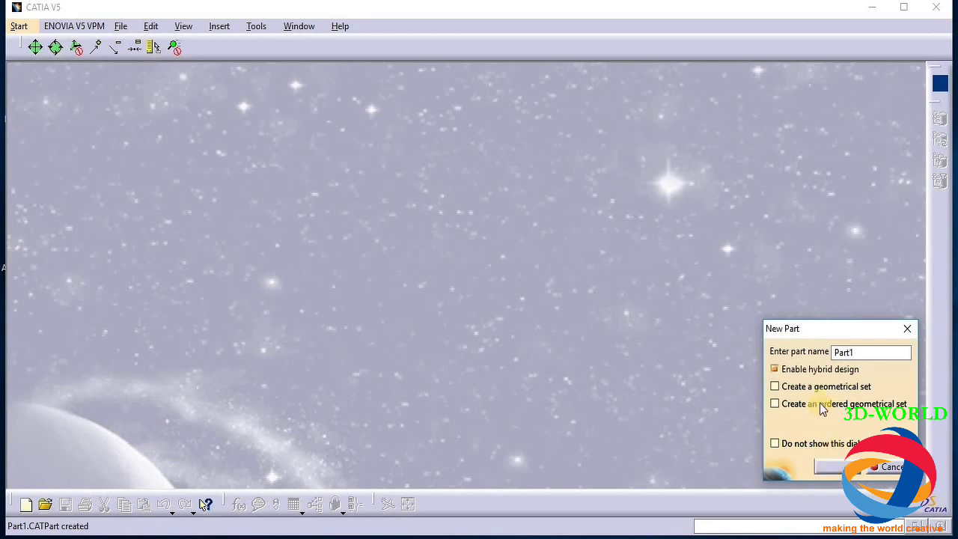
pyautogui.click(837, 467)
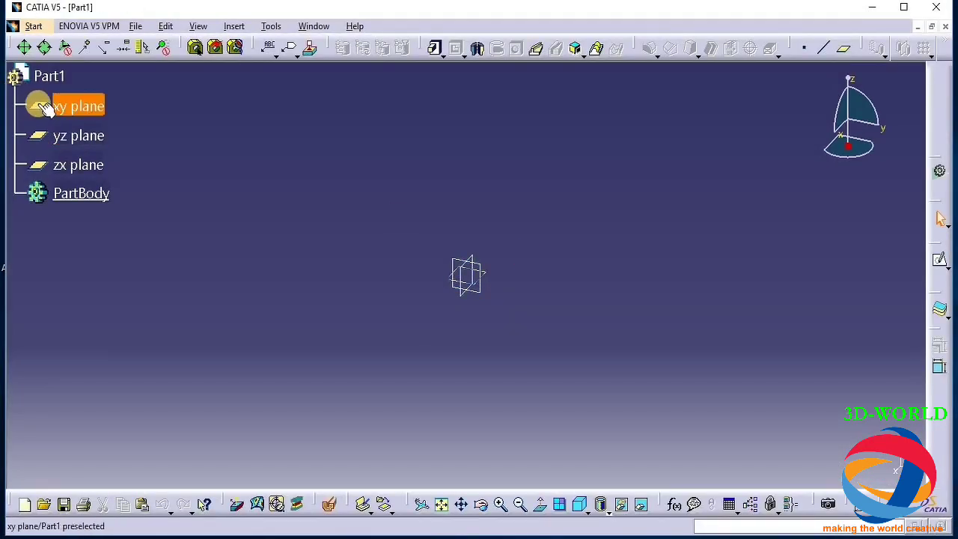
# On the xy plane, sketch a centered rectangle of about 153 by 85 mm around the origin
pyautogui.click(58, 105)
pyautogui.click(940, 259)
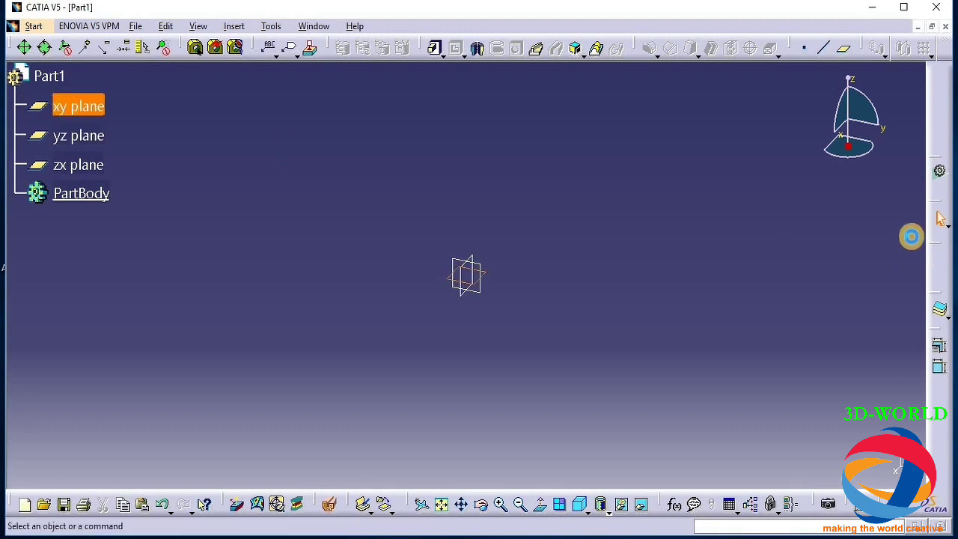
pyautogui.click(580, 51)
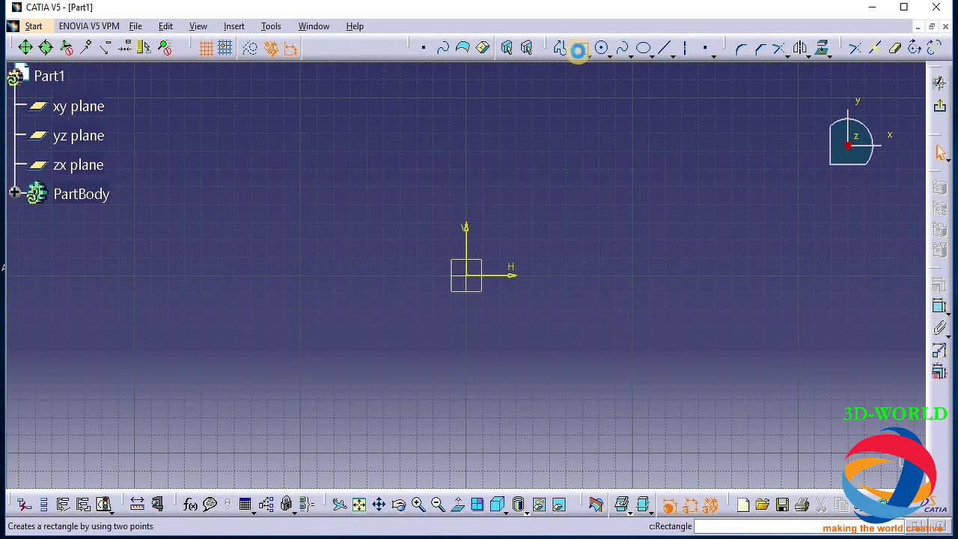
pyautogui.click(580, 51)
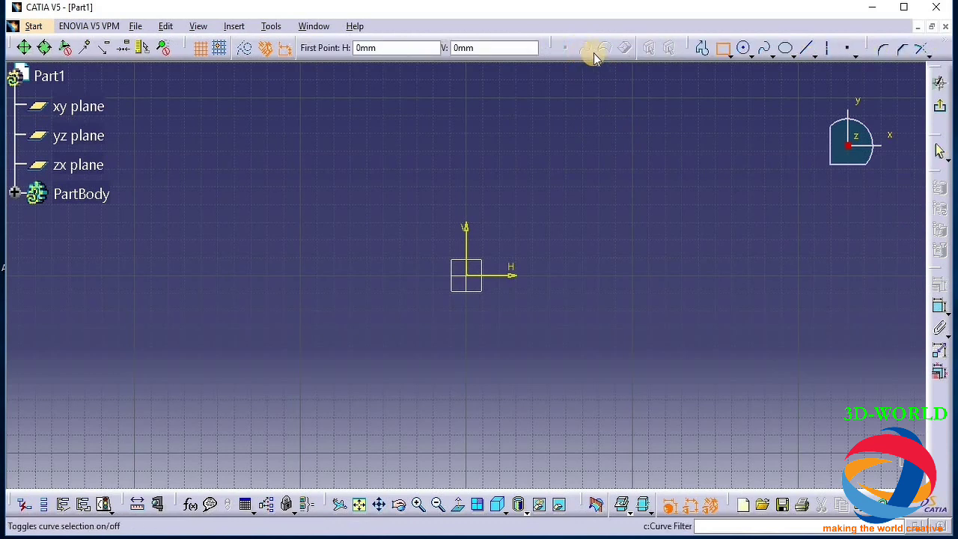
pyautogui.click(731, 54)
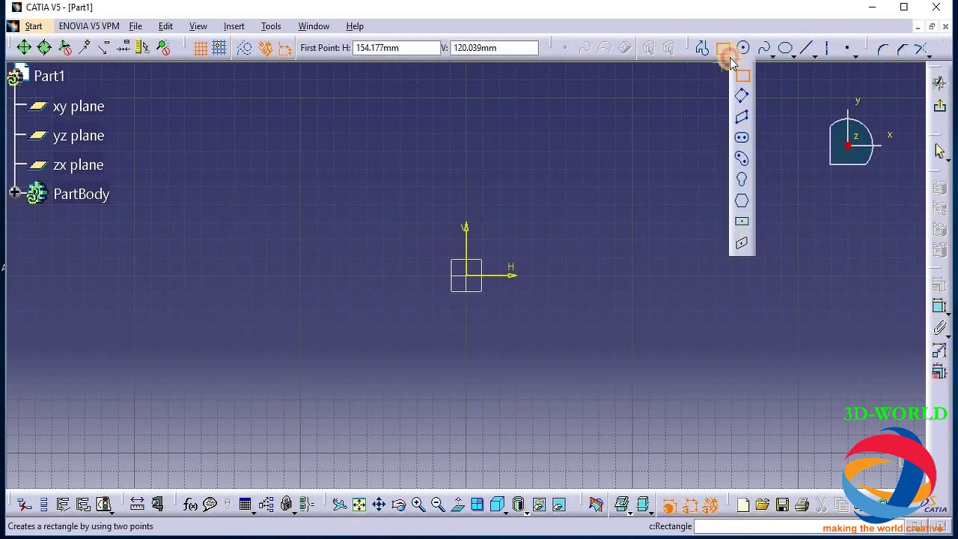
pyautogui.click(740, 224)
pyautogui.click(470, 277)
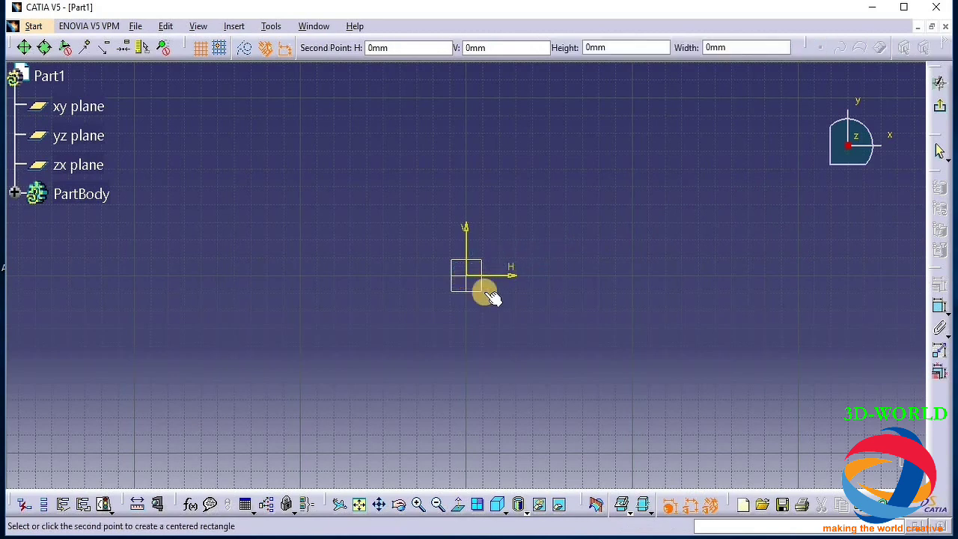
pyautogui.click(595, 352)
pyautogui.click(700, 301)
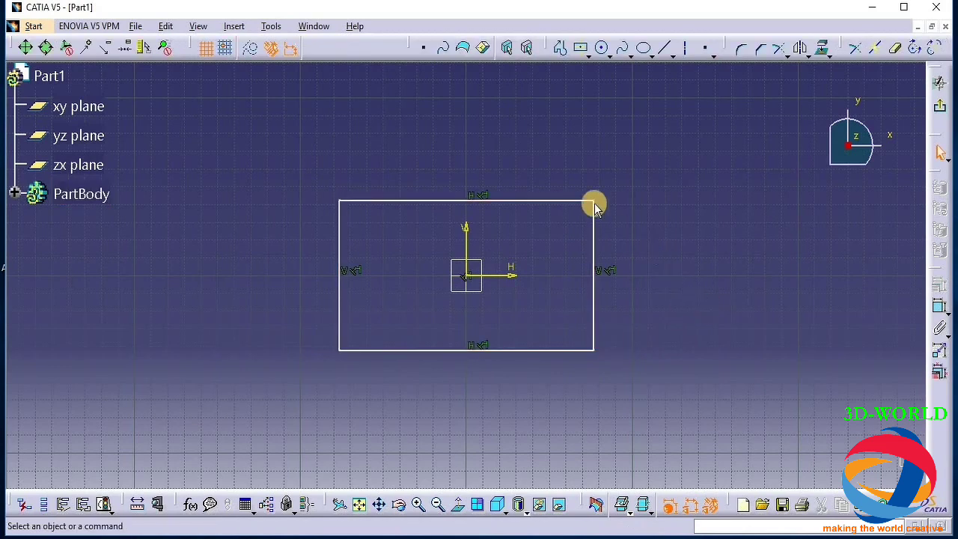
# Round the rectangle's top-right corner with a 4 mm radius
pyautogui.click(558, 198)
pyautogui.click(549, 222)
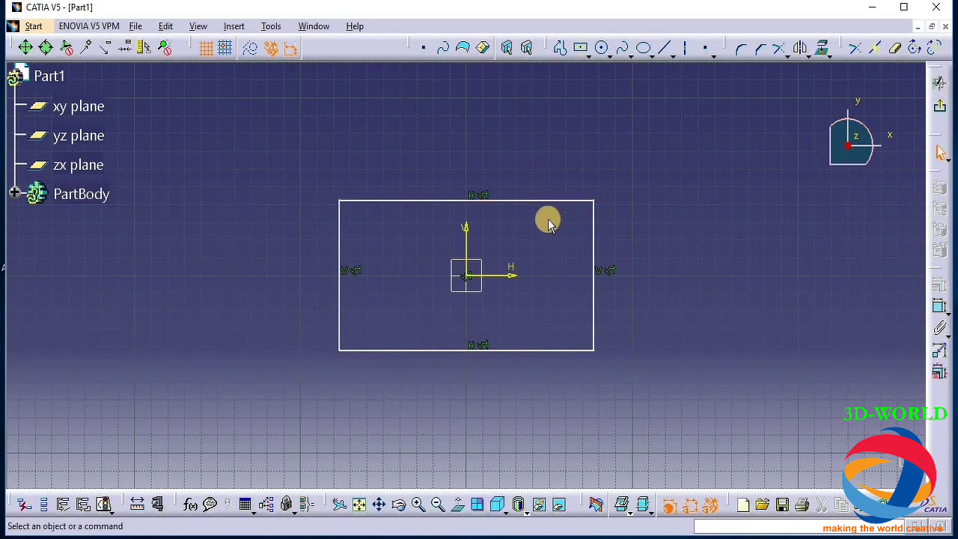
pyautogui.click(558, 201)
pyautogui.keyDown('ctrl'); pyautogui.click(592, 229); pyautogui.keyUp('ctrl')
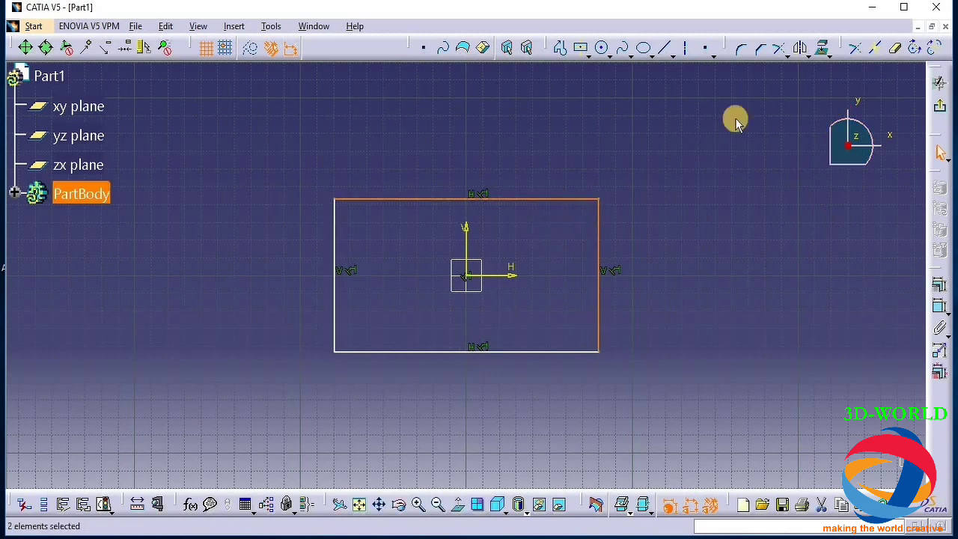
pyautogui.click(745, 49)
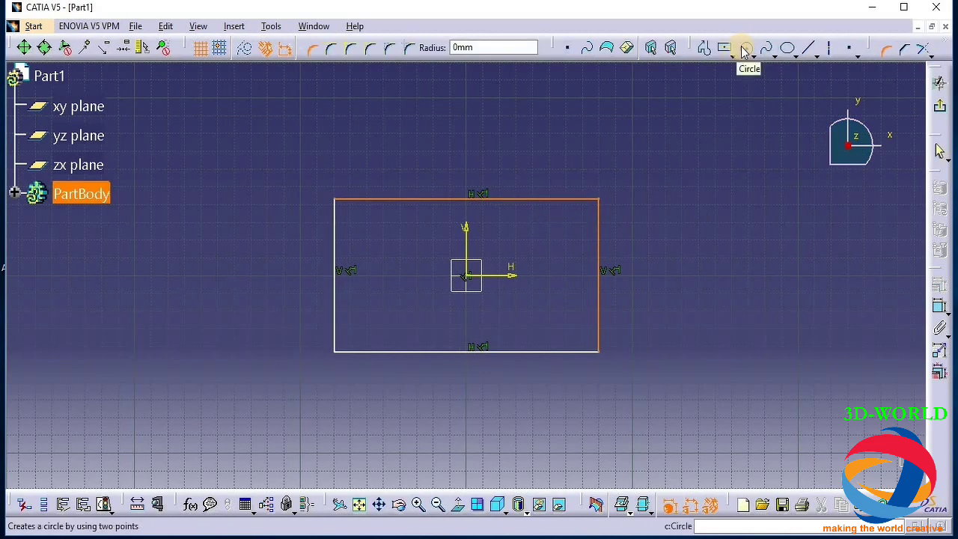
pyautogui.click(494, 47)
pyautogui.press('Return')
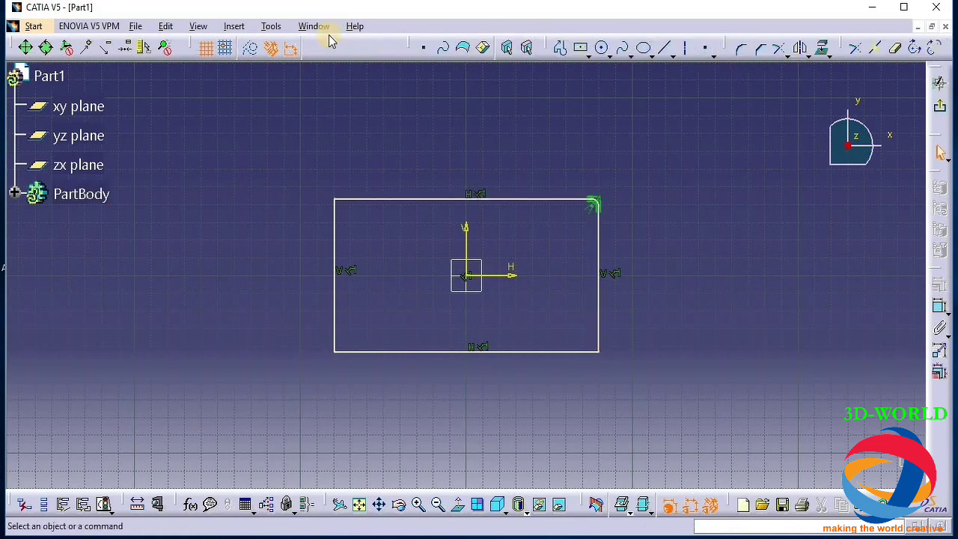
# Round the rectangle's top-left corner with a 4 mm radius
pyautogui.click(370, 199)
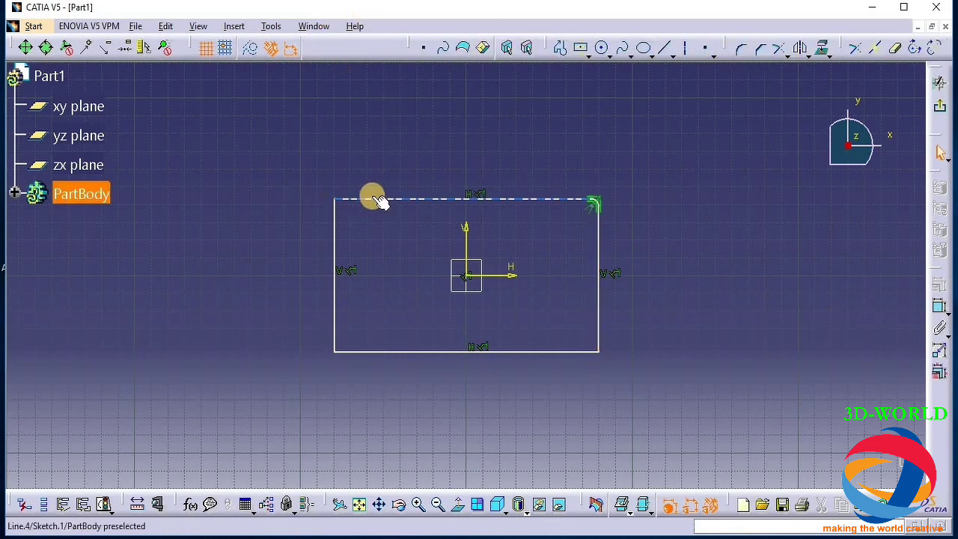
pyautogui.keyDown('ctrl'); pyautogui.click(335, 221); pyautogui.keyUp('ctrl')
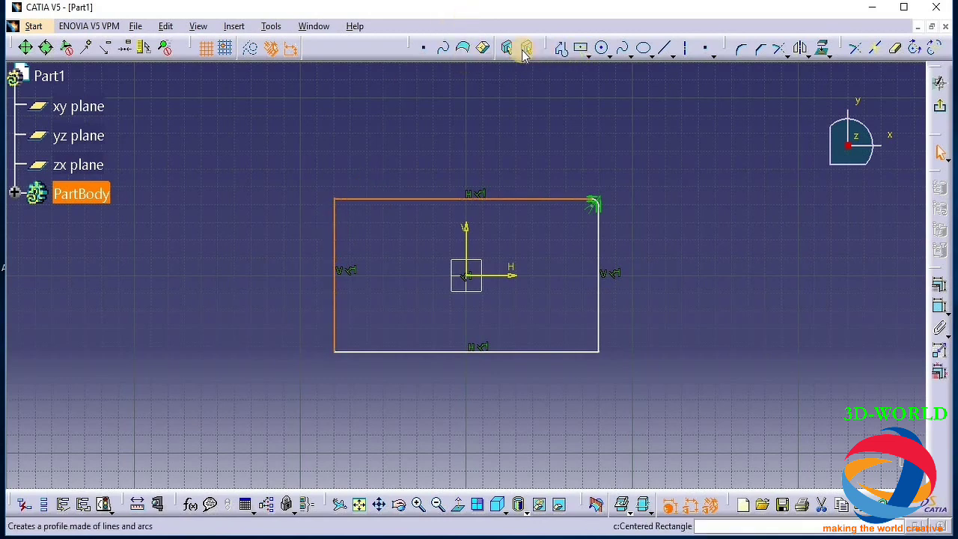
pyautogui.click(739, 48)
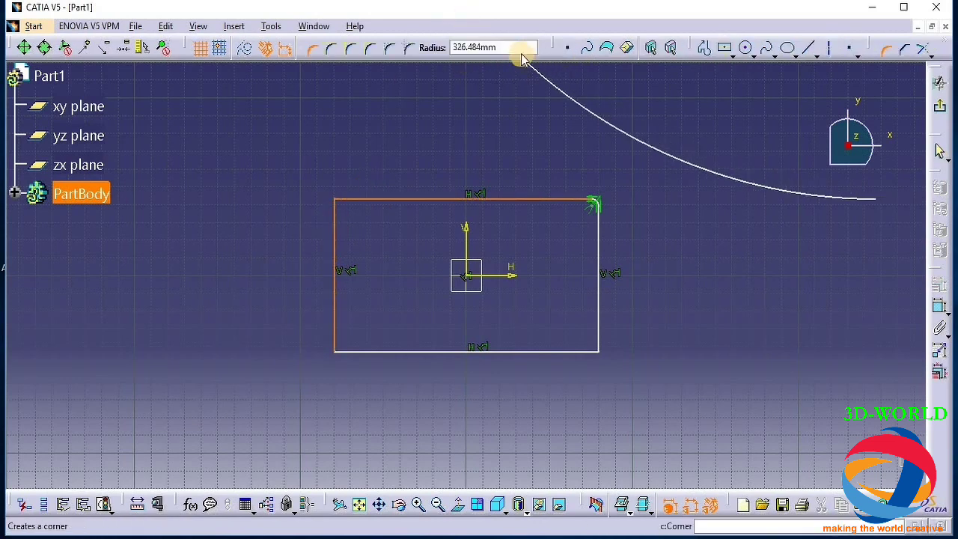
pyautogui.click(493, 47)
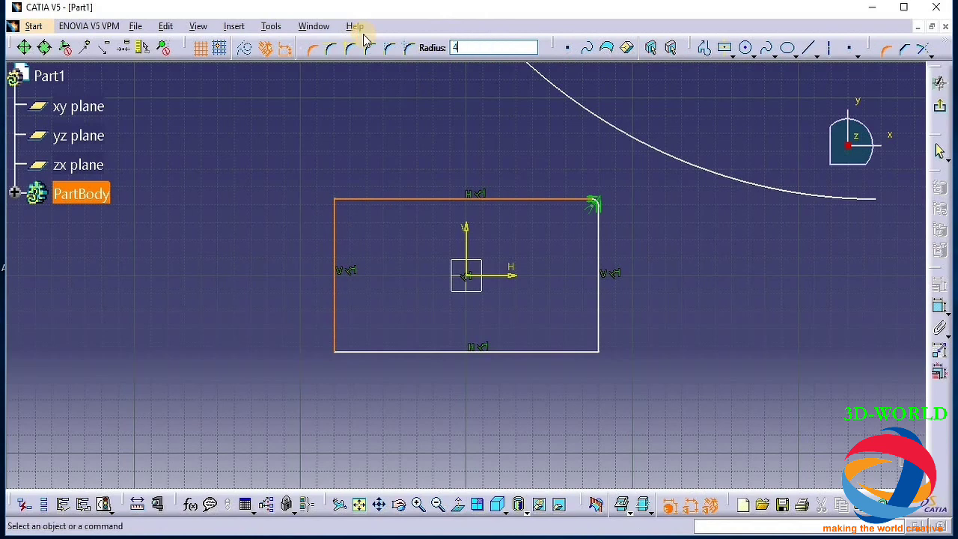
pyautogui.press('Return')
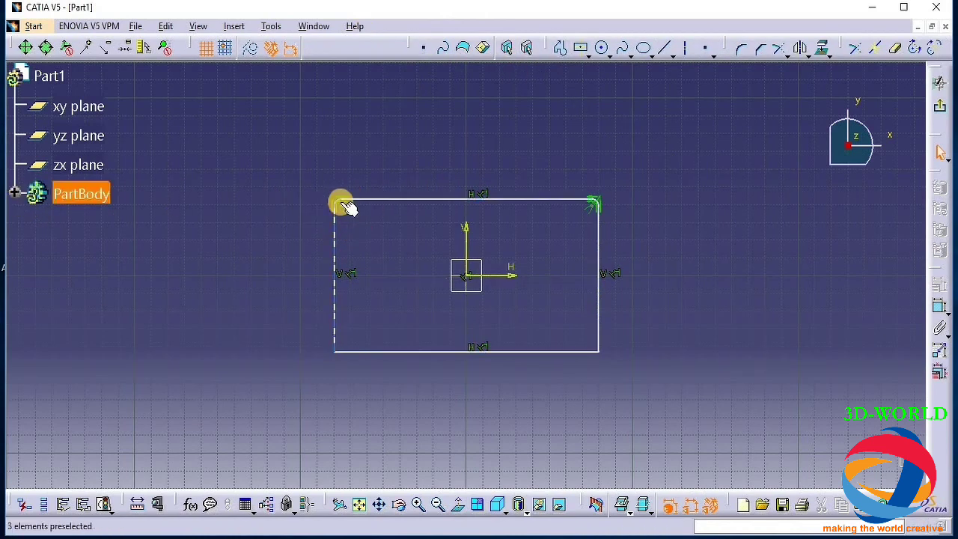
pyautogui.click(341, 207)
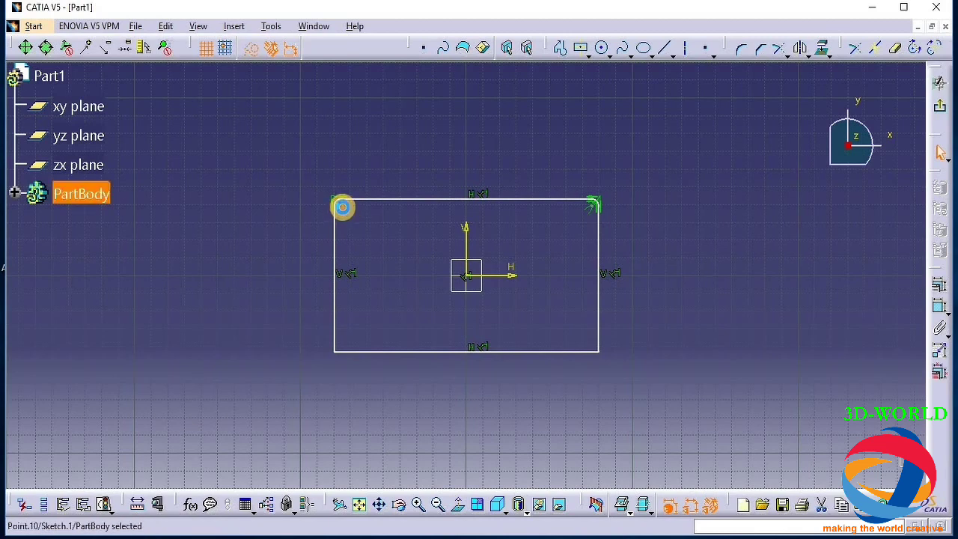
pyautogui.doubleClick(342, 208)
pyautogui.click(352, 228)
pyautogui.keyDown('ctrl'); pyautogui.click(357, 201); pyautogui.keyUp('ctrl')
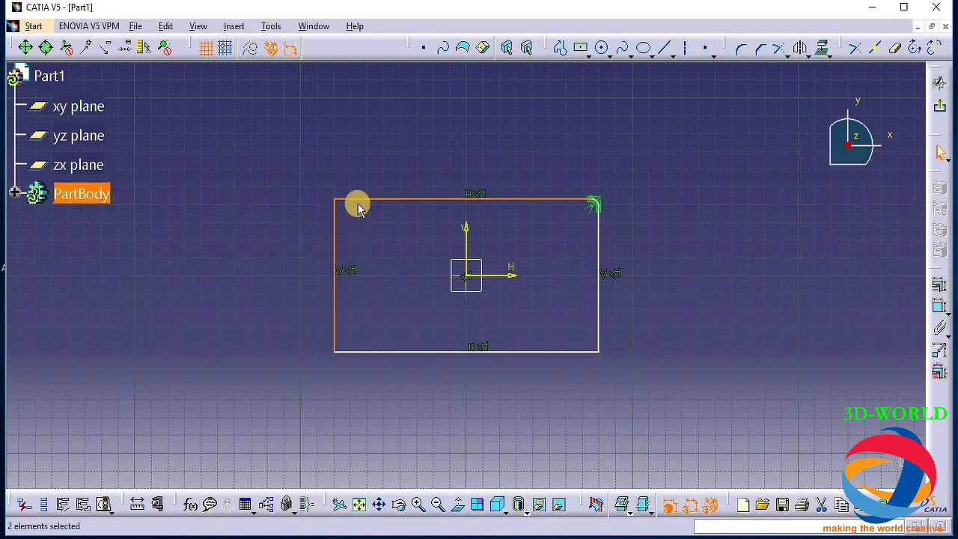
pyautogui.click(741, 49)
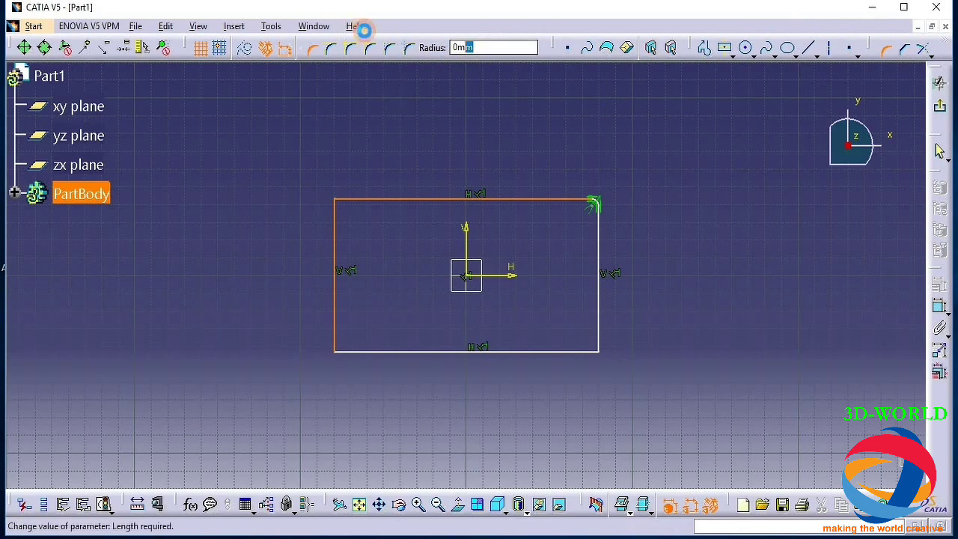
pyautogui.press('Return')
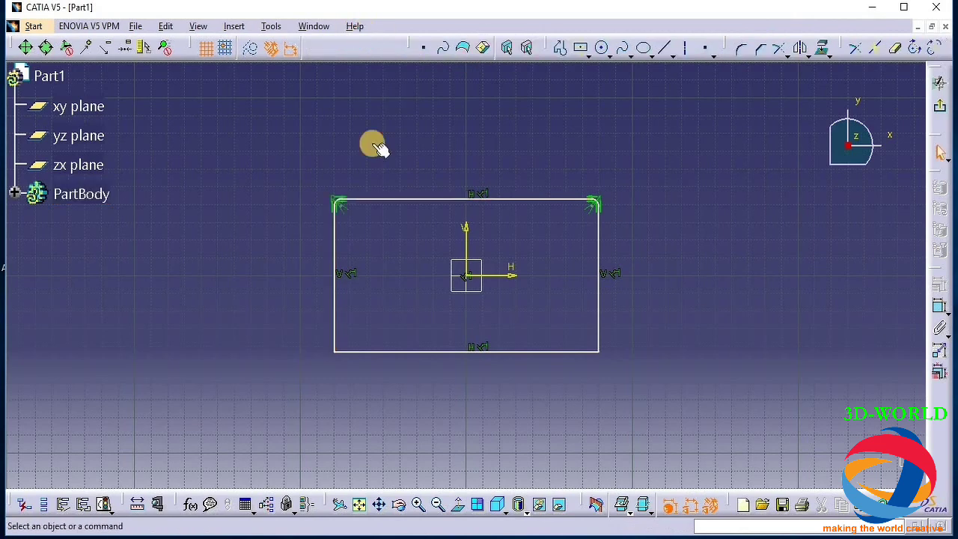
# Round the bottom-left and bottom-right corners, each with a 4 mm radius
pyautogui.click(334, 318)
pyautogui.click(368, 352)
pyautogui.click(738, 46)
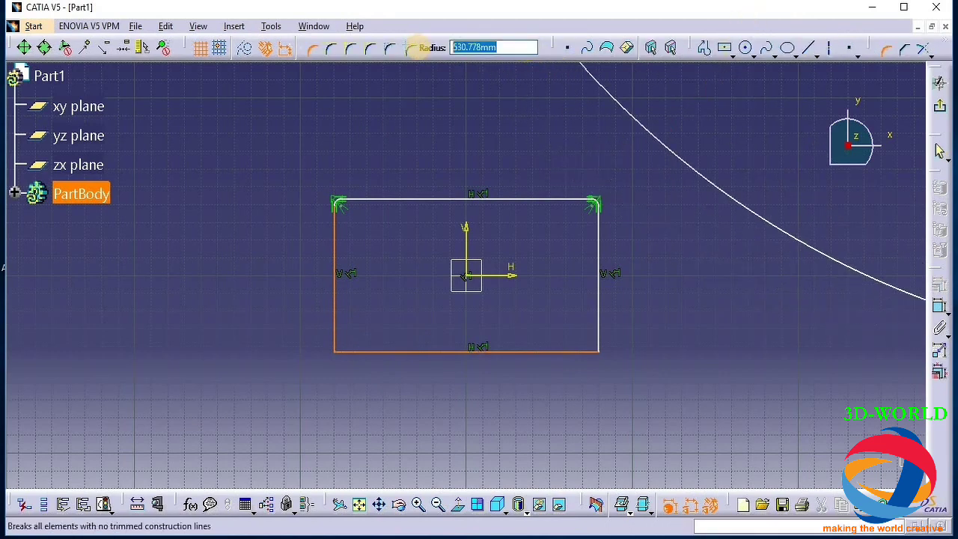
pyautogui.write('4')
pyautogui.press('Return')
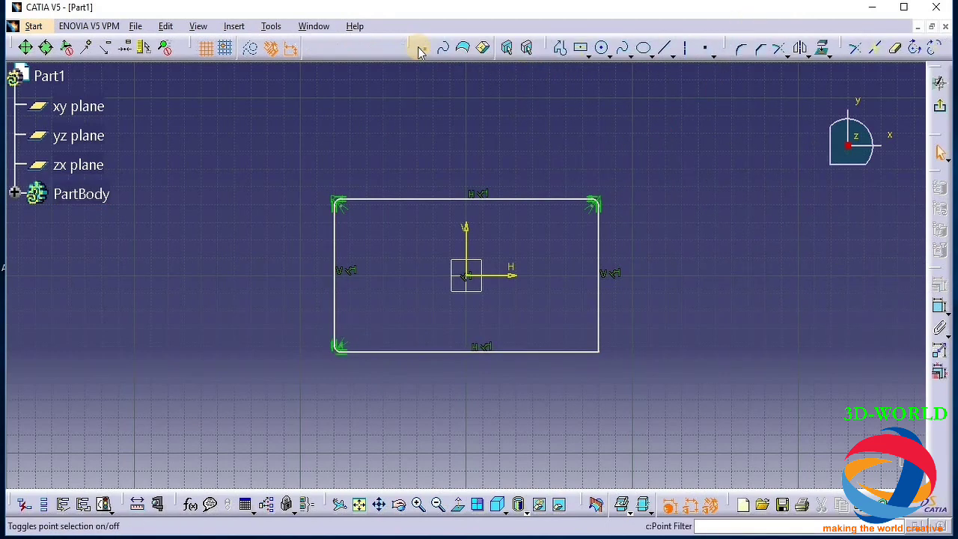
pyautogui.click(599, 339)
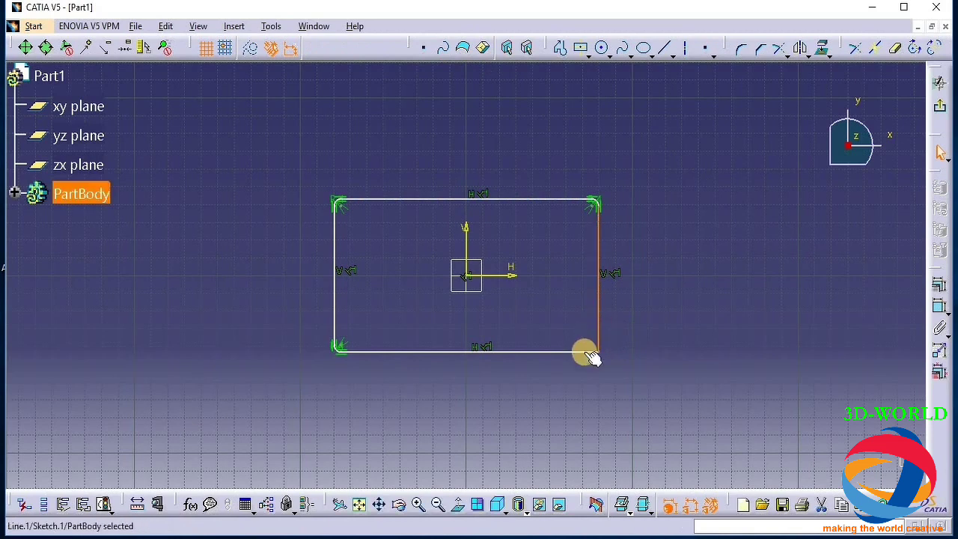
pyautogui.keyDown('ctrl'); pyautogui.click(588, 352); pyautogui.keyUp('ctrl')
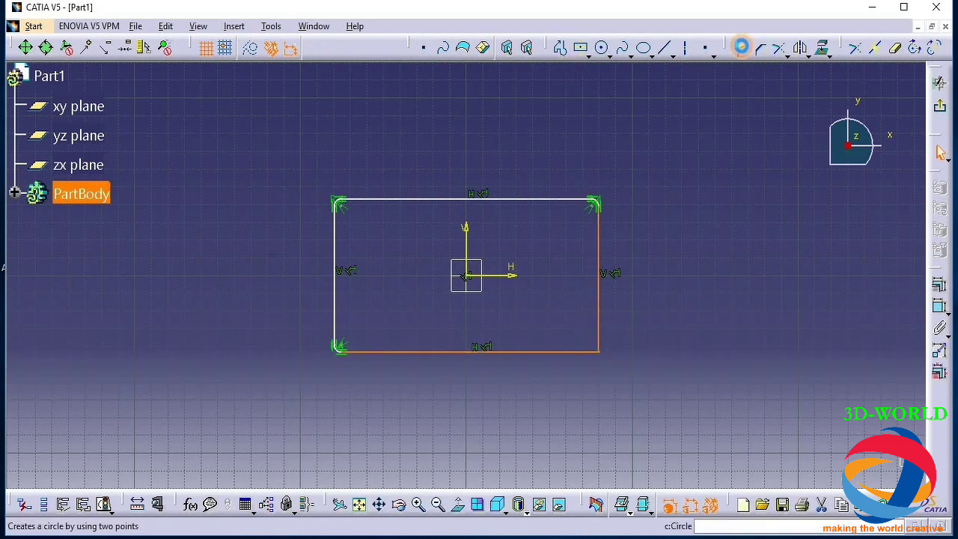
pyautogui.click(747, 49)
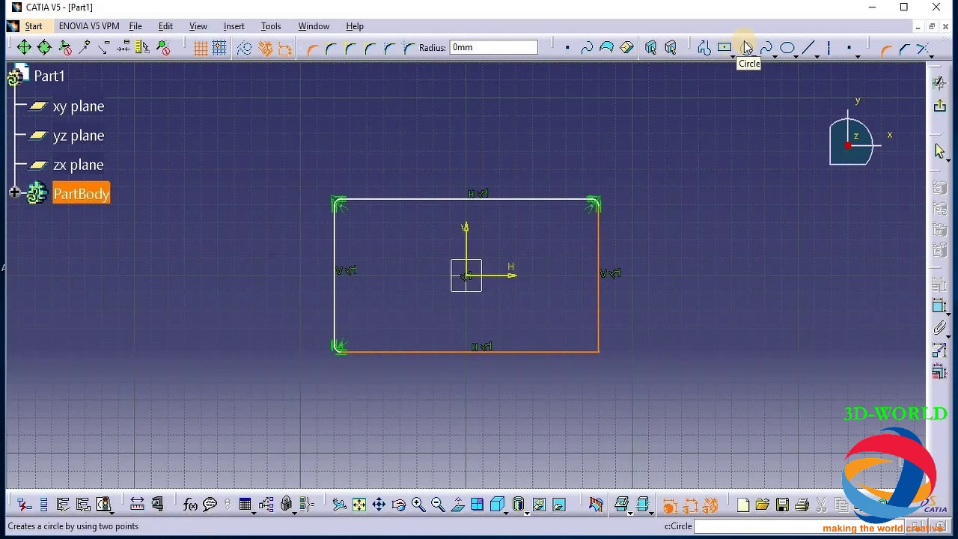
pyautogui.write('4')
pyautogui.press('Return')
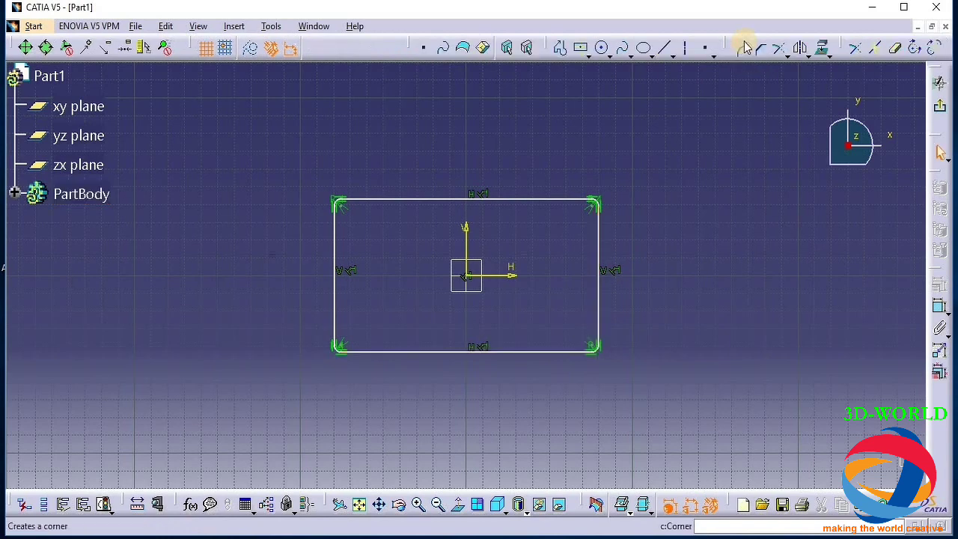
# Pad the rounded-rectangle sketch 5 mm into a slab and select its top face
pyautogui.click(942, 105)
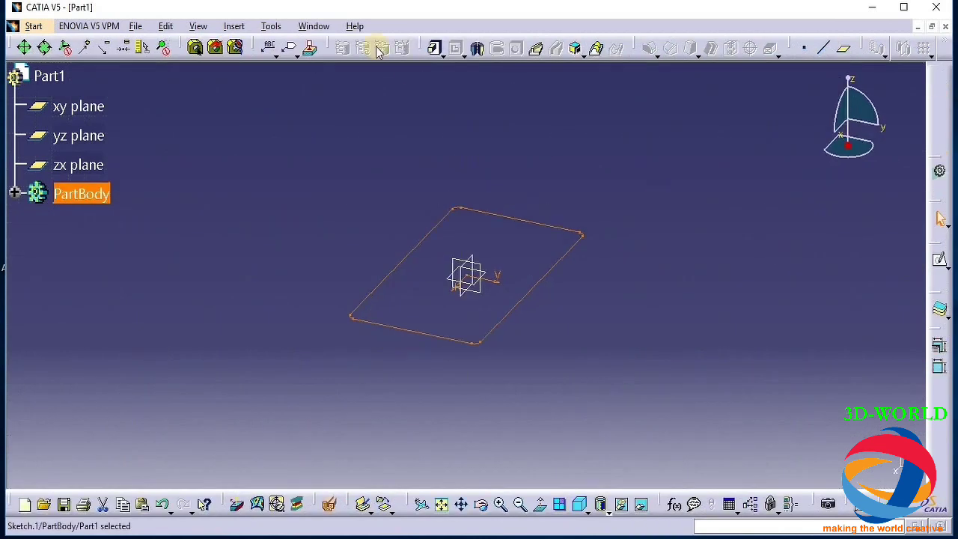
pyautogui.click(433, 51)
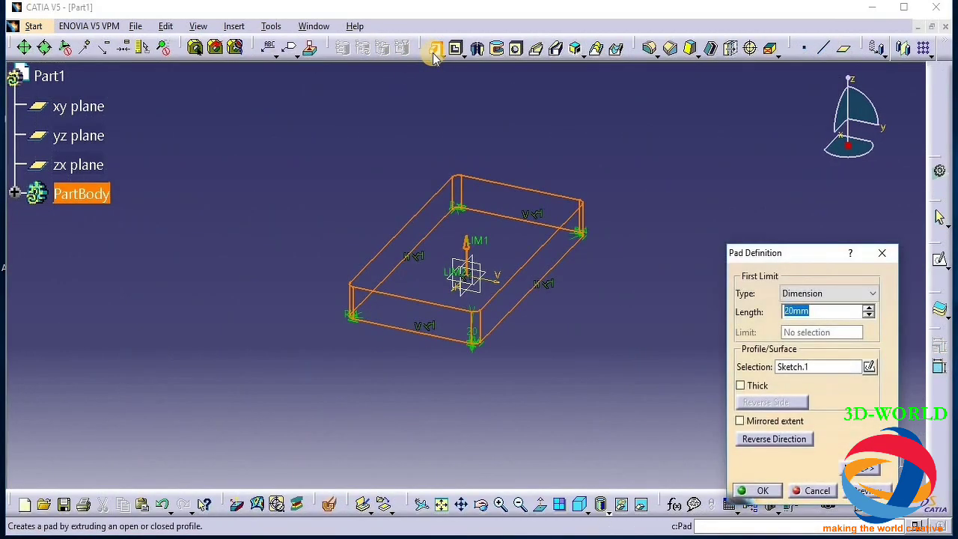
pyautogui.write('5')
pyautogui.press('Return')
pyautogui.click(663, 390)
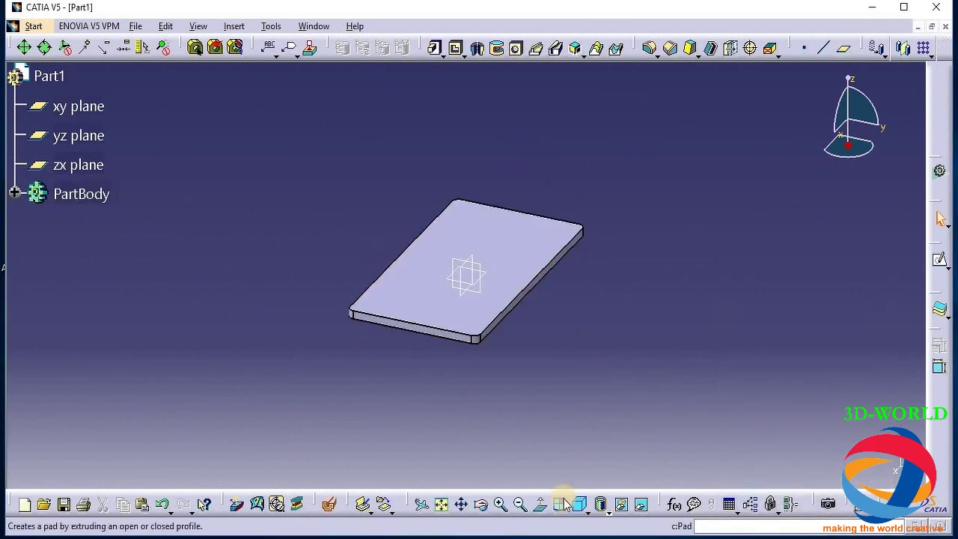
pyautogui.moveTo(584, 392); pyautogui.dragTo(391, 413, button='middle')
pyautogui.click(534, 267)
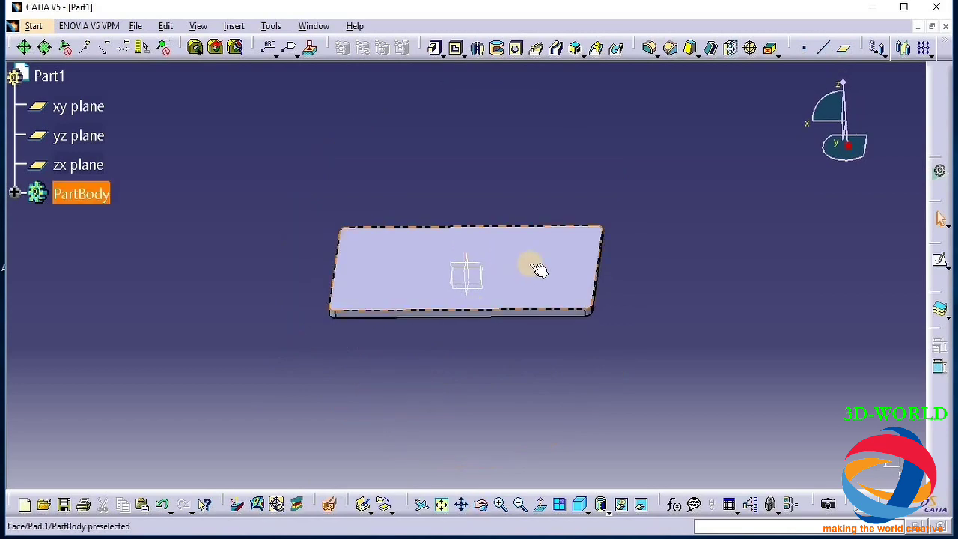
# Sketch a slightly inset centered rectangle on the slab's top face and pad it 2.5 mm
pyautogui.click(940, 259)
pyautogui.click(579, 49)
pyautogui.click(569, 81)
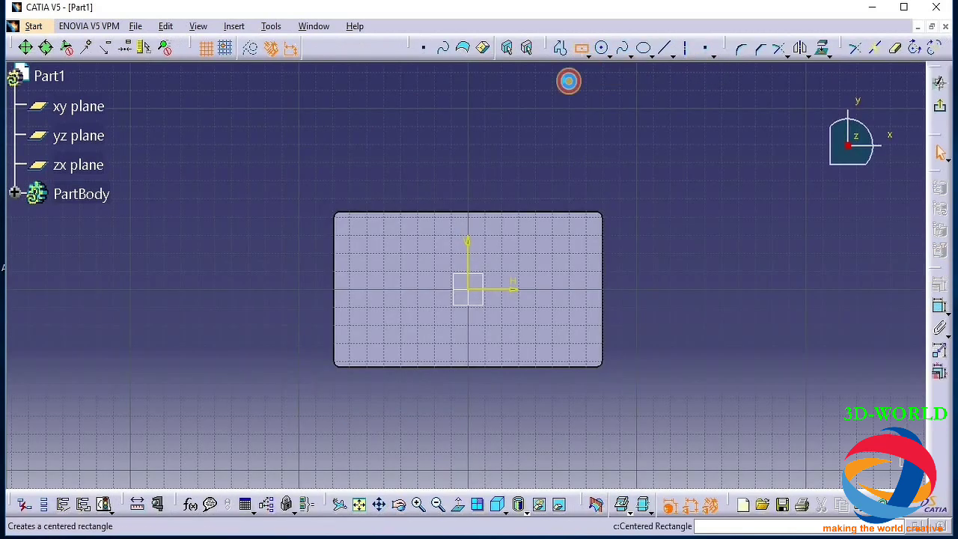
pyautogui.click(473, 295)
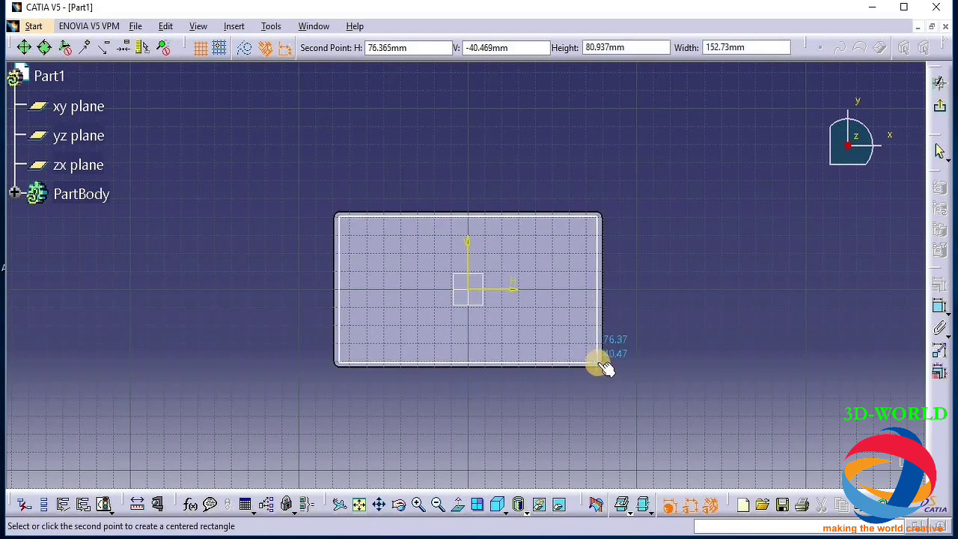
pyautogui.click(606, 369)
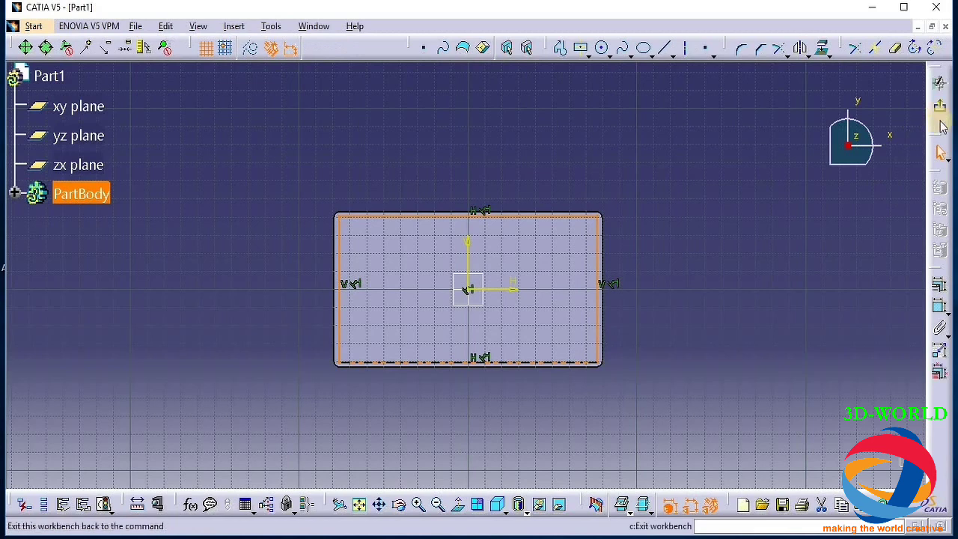
pyautogui.click(941, 114)
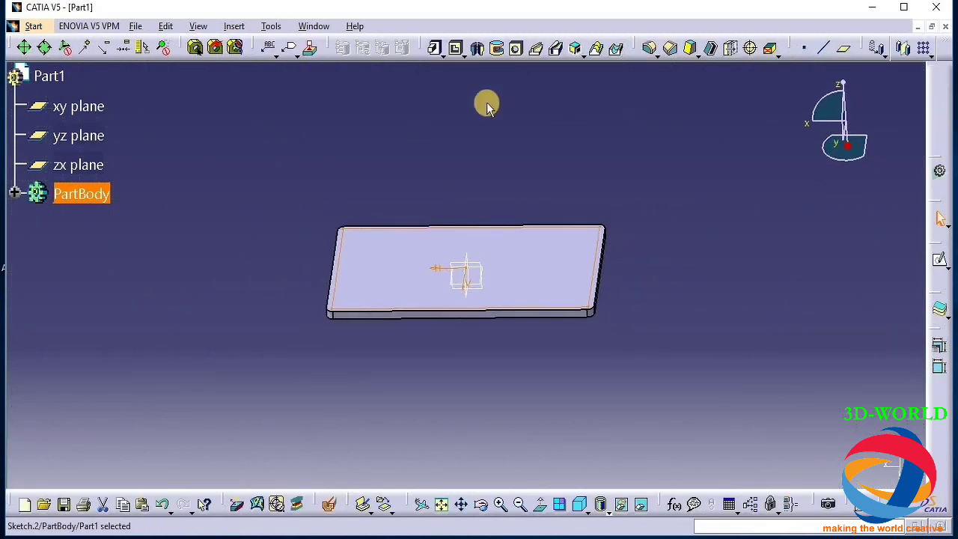
pyautogui.click(436, 51)
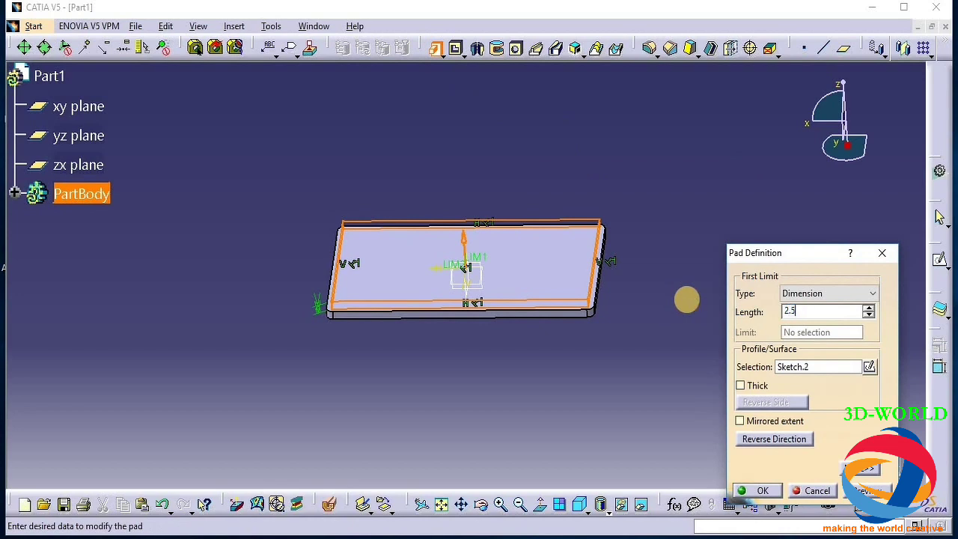
pyautogui.write('2.5')
pyautogui.press('Return')
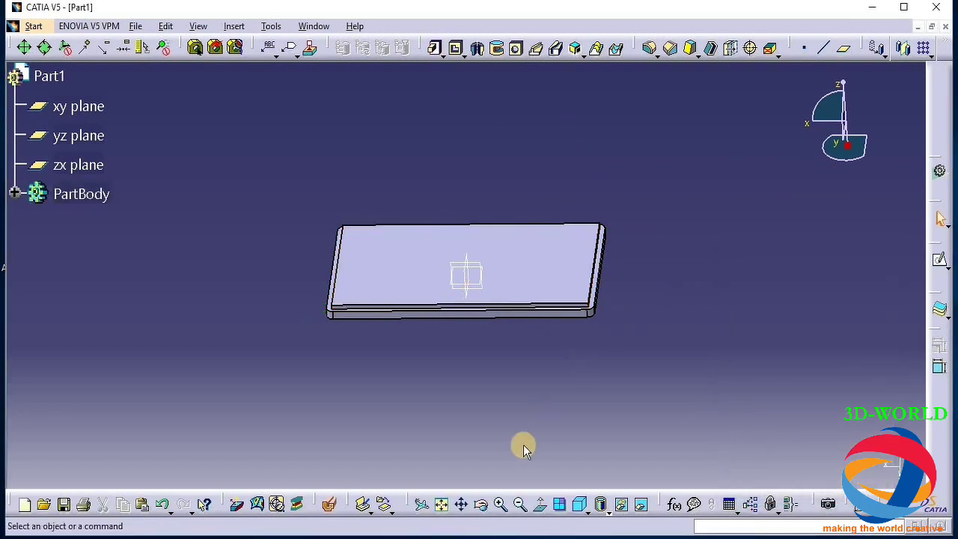
# Mirror Pad.1 alone about Pad.2's top face as a trial
pyautogui.click(481, 504)
pyautogui.moveTo(454, 460)
pyautogui.mouseDown()
pyautogui.moveTo(402, 359)
pyautogui.moveTo(455, 424)
pyautogui.moveTo(454, 442)
pyautogui.mouseUp()
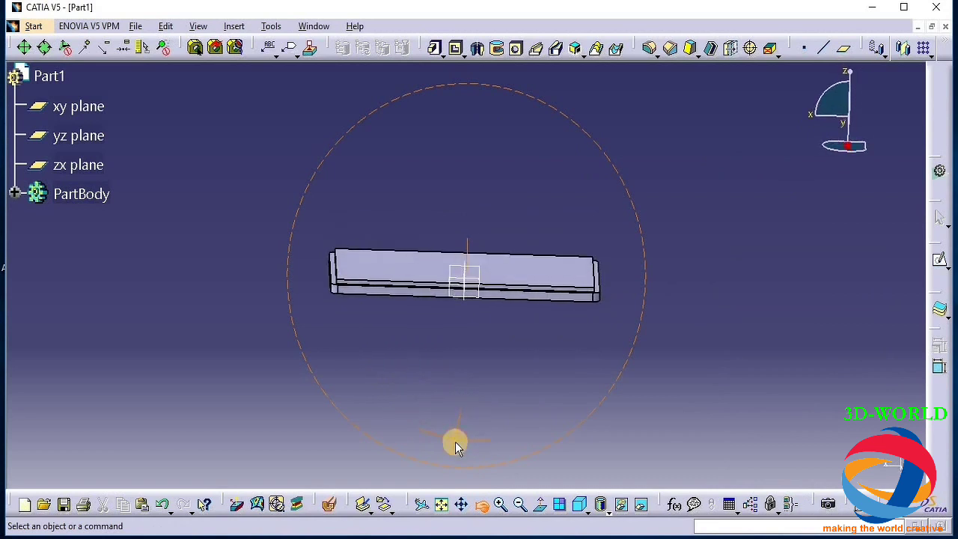
pyautogui.click(338, 277)
pyautogui.click(14, 195)
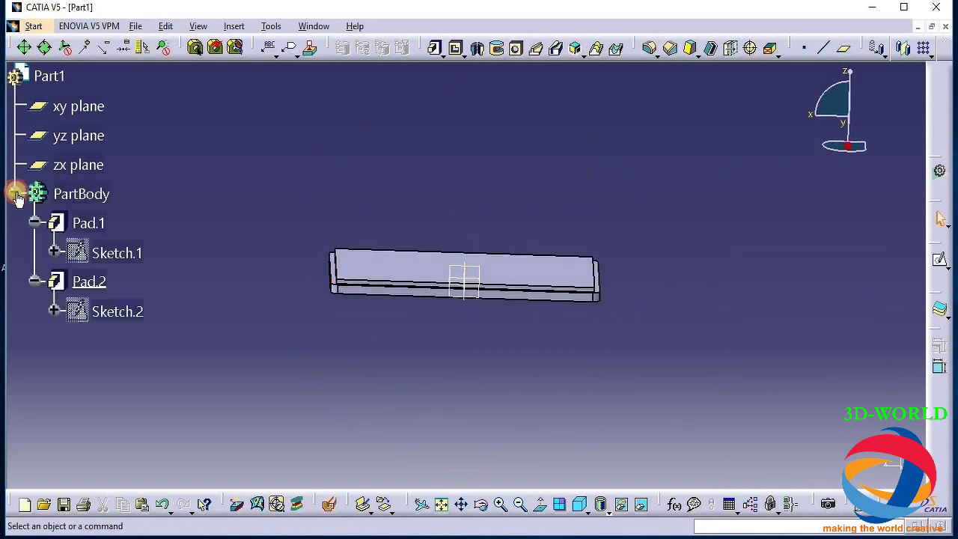
pyautogui.click(123, 254)
pyautogui.click(102, 229)
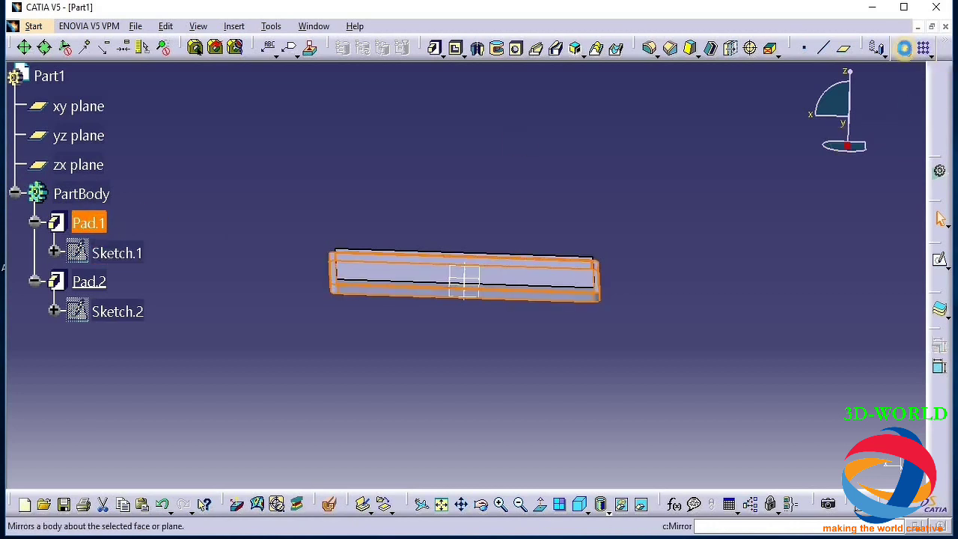
pyautogui.click(904, 48)
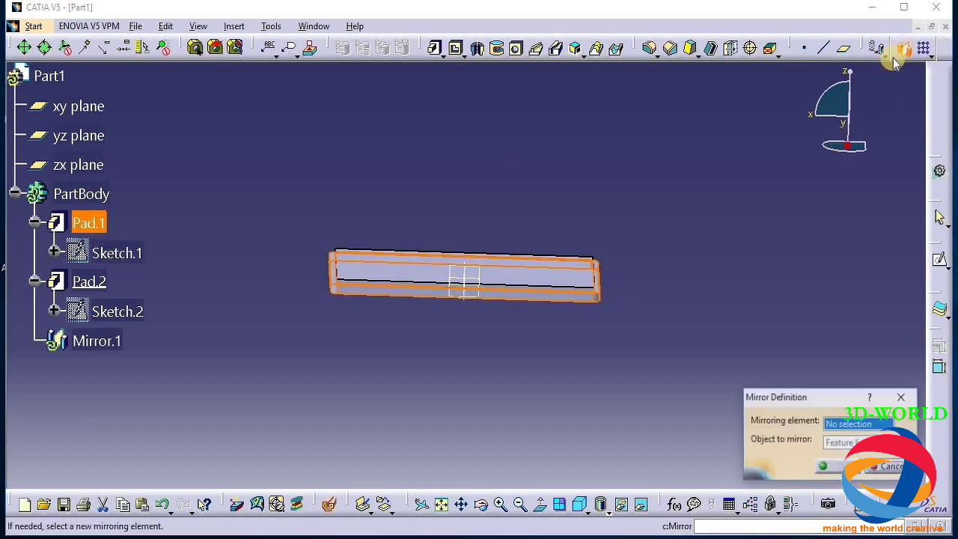
pyautogui.click(485, 508)
pyautogui.moveTo(492, 422); pyautogui.dragTo(490, 503)
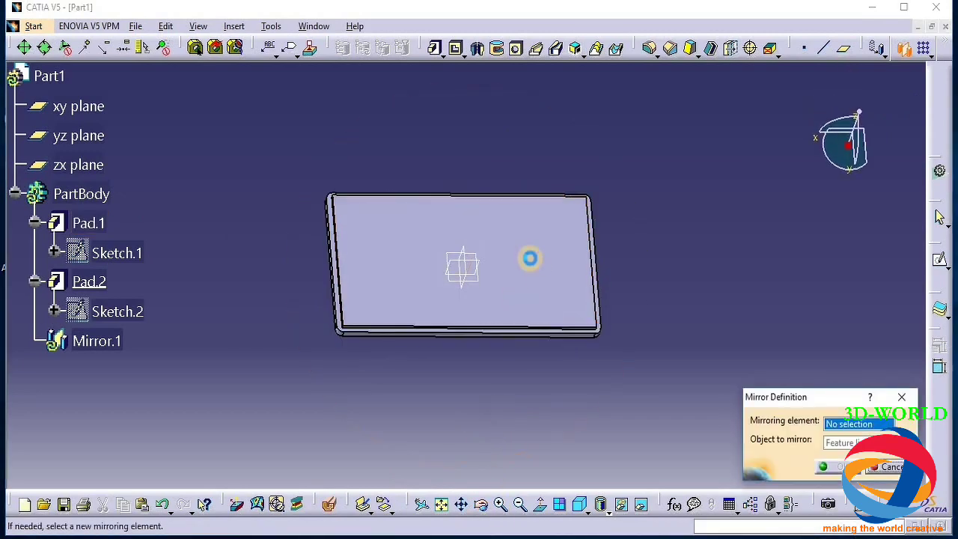
pyautogui.click(532, 262)
pyautogui.click(831, 466)
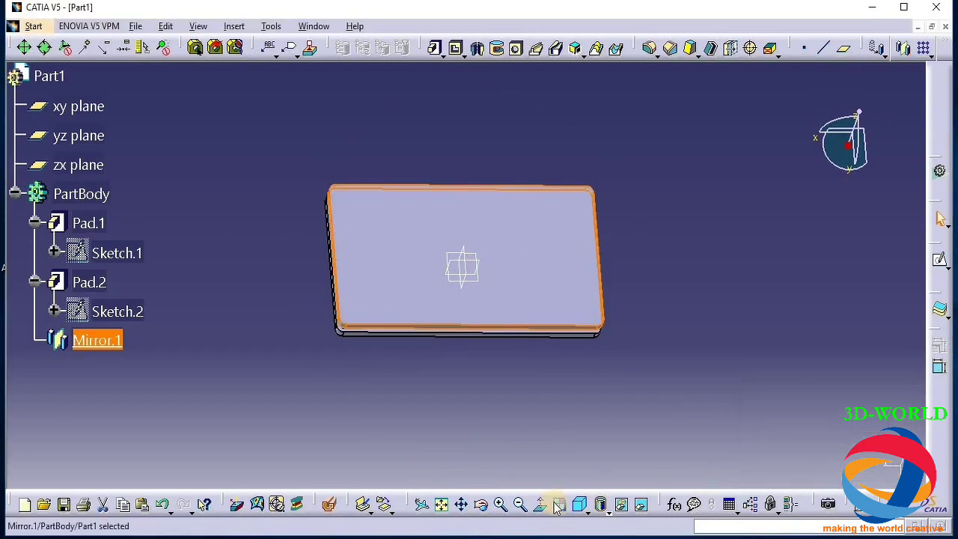
# Inspect the trial mirror and undo it
pyautogui.click(482, 506)
pyautogui.moveTo(442, 377); pyautogui.dragTo(511, 379)
pyautogui.click(512, 381)
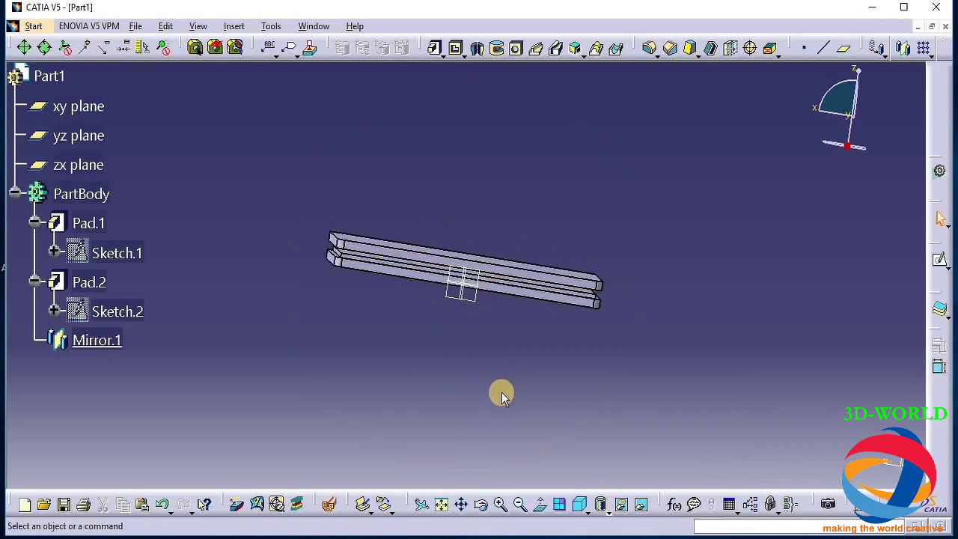
pyautogui.hotkey('ctrl', 'z')
pyautogui.hotkey('ctrl', 'z')
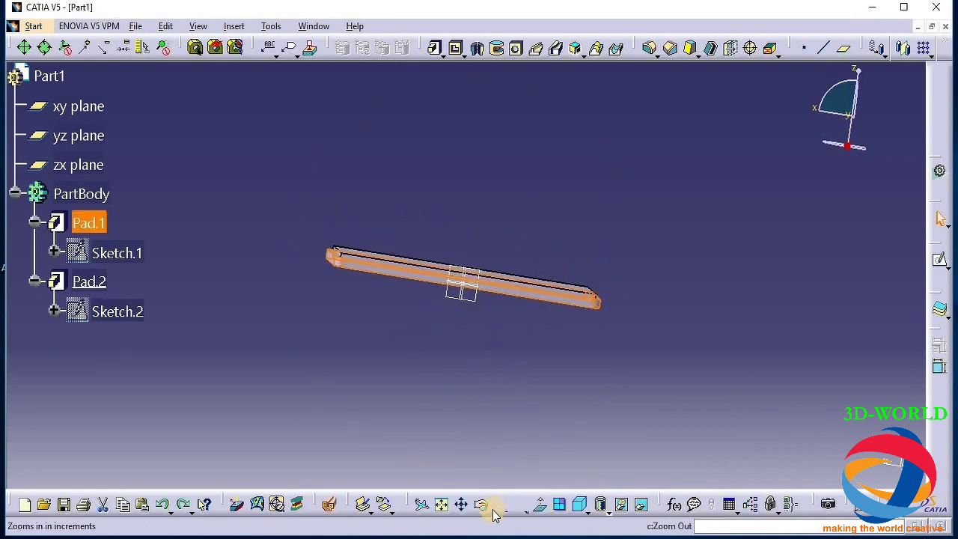
# Mirror both Pad.1 and Pad.2 about Pad.2's top face, creating Mirror.1
pyautogui.click(482, 506)
pyautogui.moveTo(487, 449); pyautogui.dragTo(445, 428)
pyautogui.click(445, 428)
pyautogui.click(88, 223)
pyautogui.keyDown('ctrl'); pyautogui.click(93, 283); pyautogui.keyUp('ctrl')
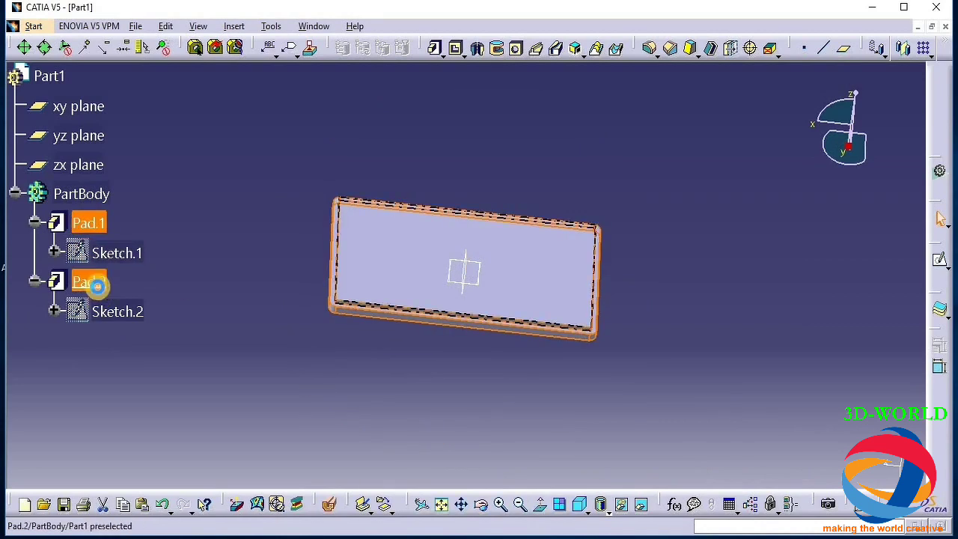
pyautogui.click(904, 48)
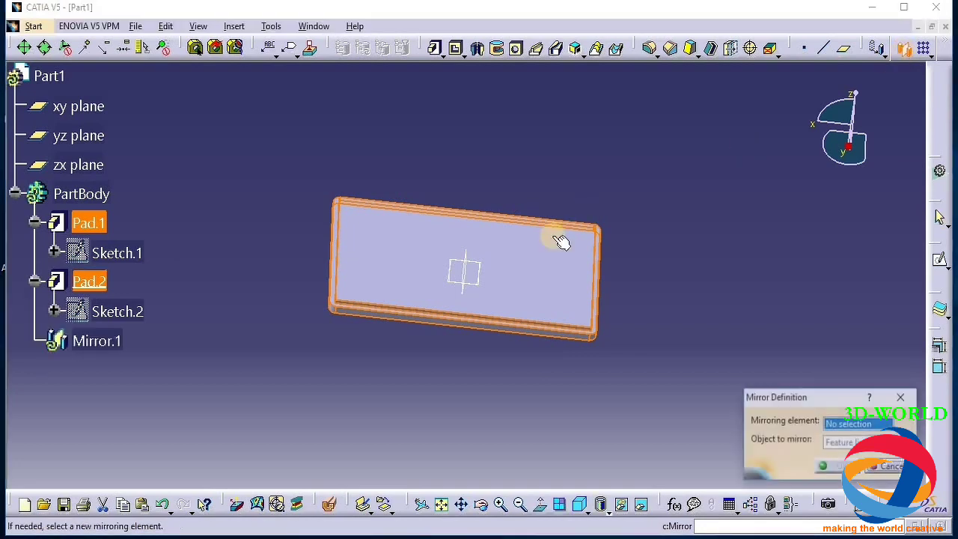
pyautogui.click(533, 279)
pyautogui.click(827, 462)
pyautogui.click(615, 445)
pyautogui.click(481, 507)
pyautogui.moveTo(533, 379); pyautogui.dragTo(552, 358)
pyautogui.click(88, 281)
pyautogui.doubleClick(88, 281)
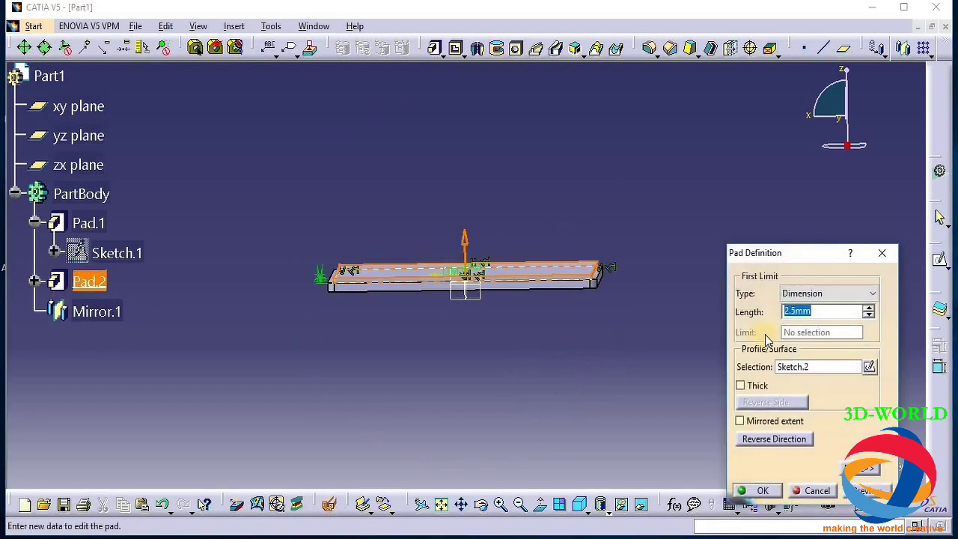
pyautogui.click(763, 491)
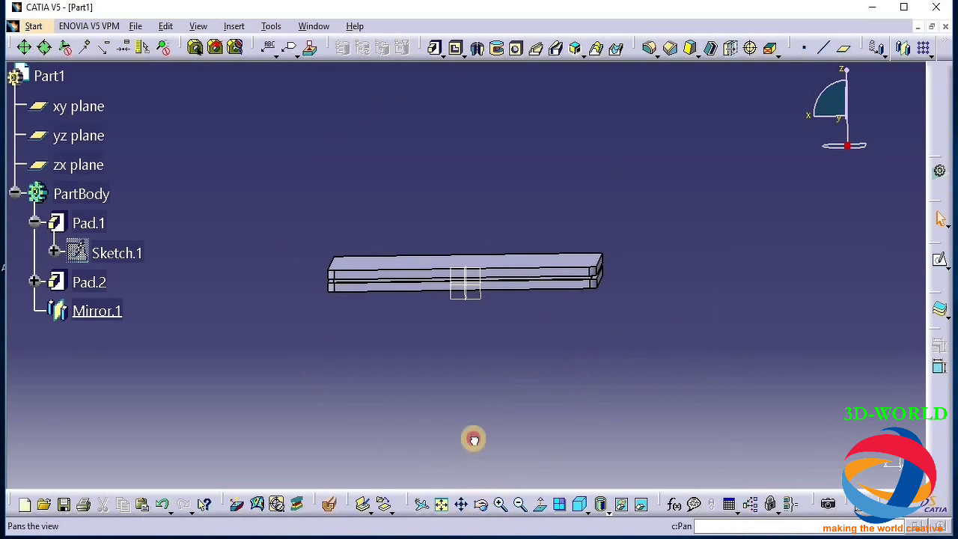
pyautogui.click(480, 505)
pyautogui.moveTo(445, 413); pyautogui.dragTo(542, 304)
# On Pad.1's face, sketch a tall narrow centered rectangle at the left edge and mirror it across the vertical axis
pyautogui.click(577, 309)
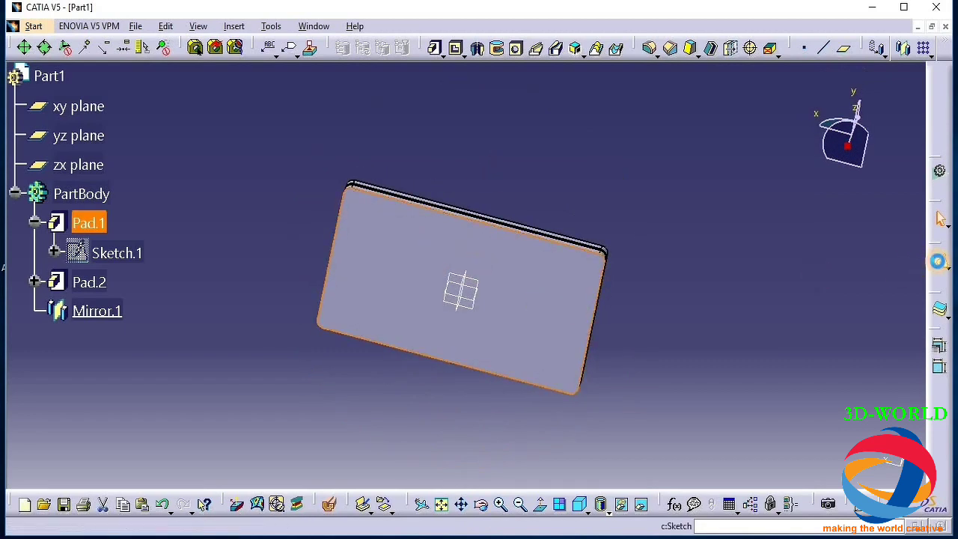
pyautogui.click(936, 260)
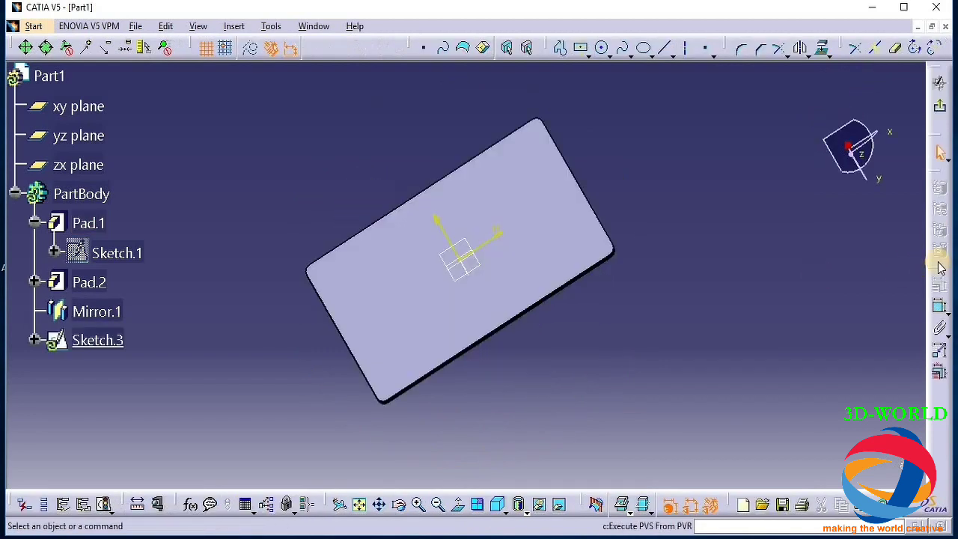
pyautogui.click(559, 48)
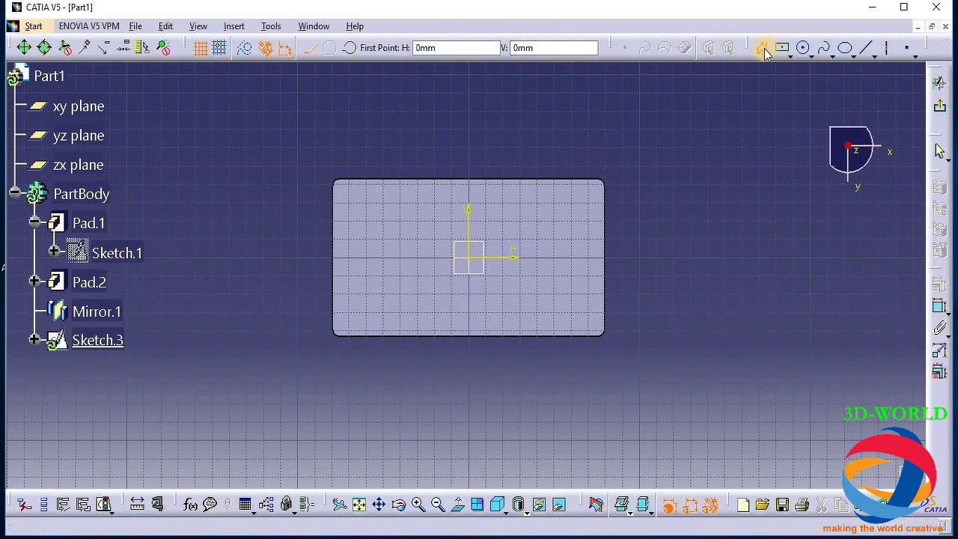
pyautogui.click(764, 50)
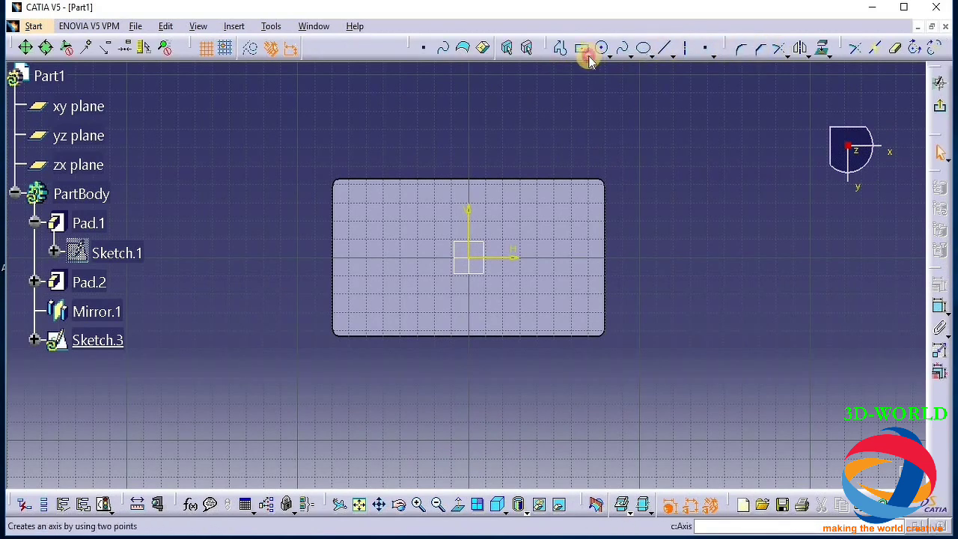
pyautogui.click(589, 58)
pyautogui.click(600, 223)
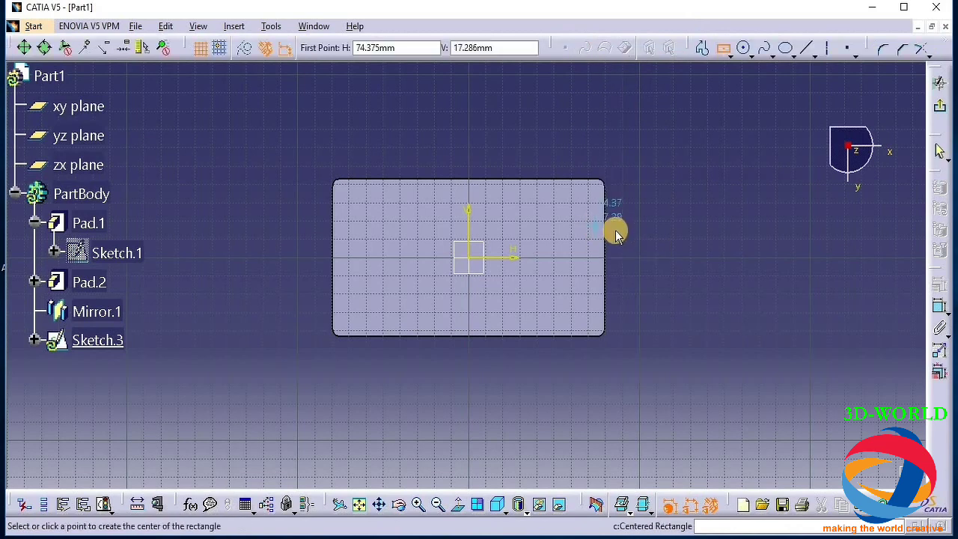
pyautogui.click(357, 256)
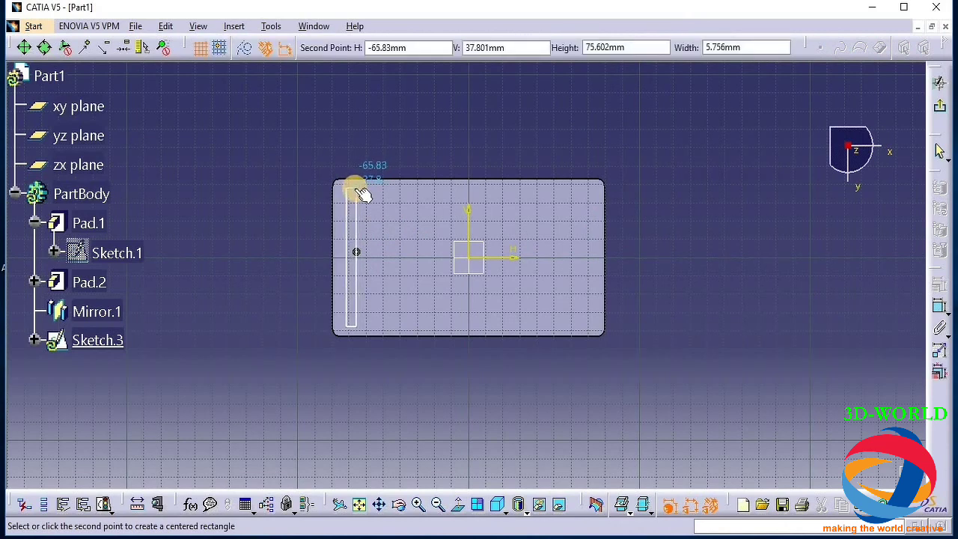
pyautogui.click(354, 187)
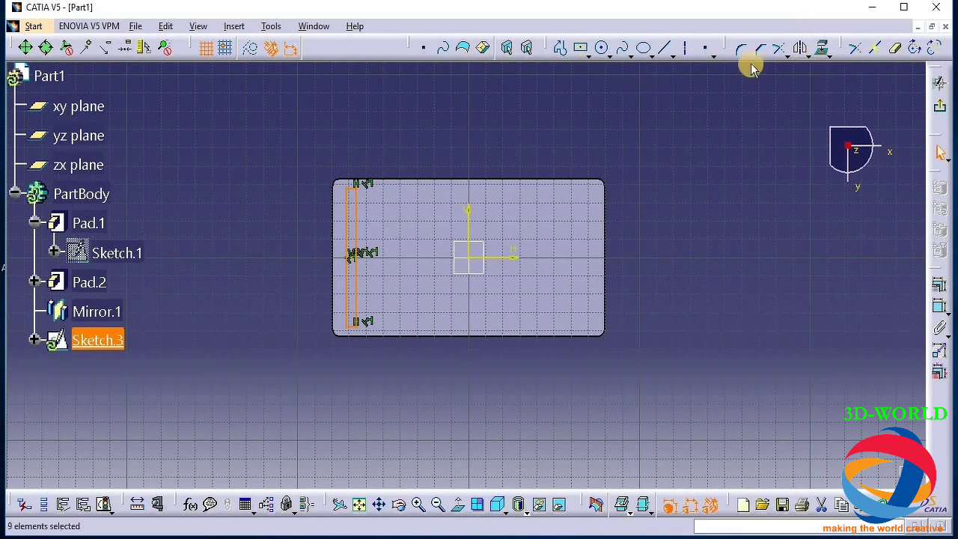
pyautogui.click(803, 48)
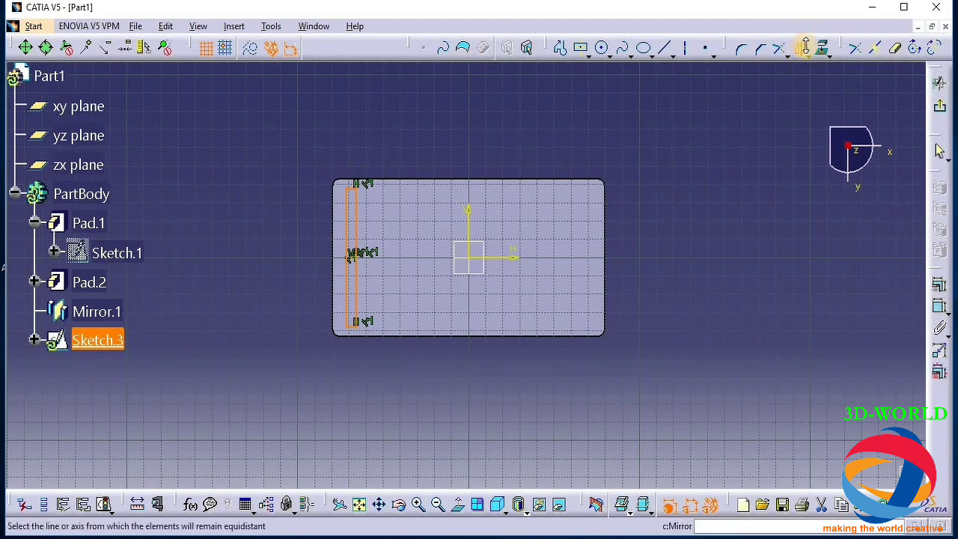
pyautogui.click(468, 228)
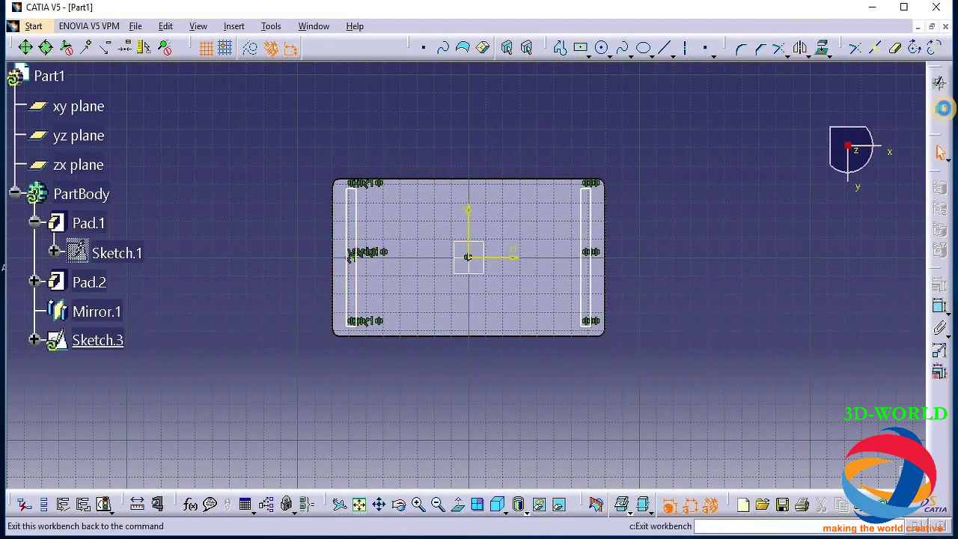
# Pad the two leg rectangles of Sketch.3 to 200 mm, creating Pad.5
pyautogui.click(944, 107)
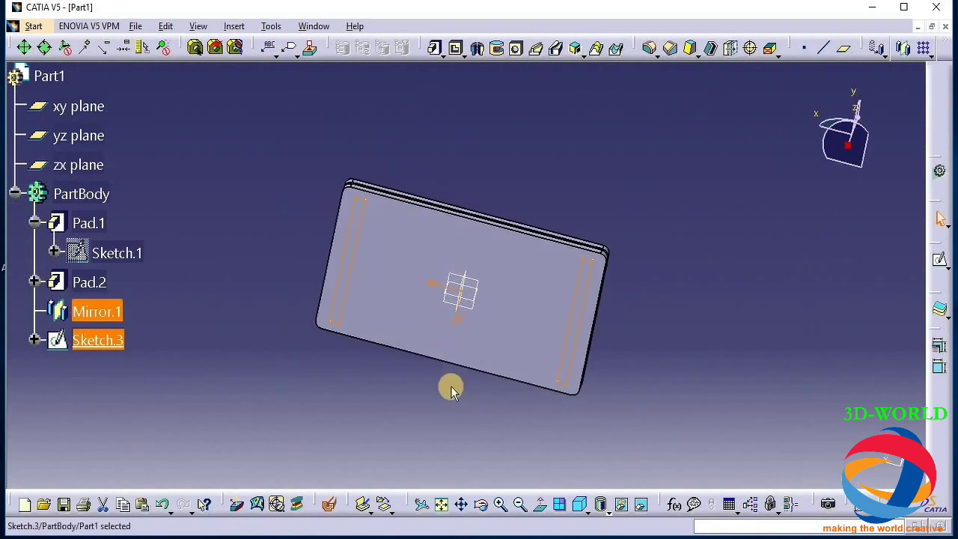
pyautogui.click(481, 504)
pyautogui.moveTo(400, 272); pyautogui.dragTo(444, 157)
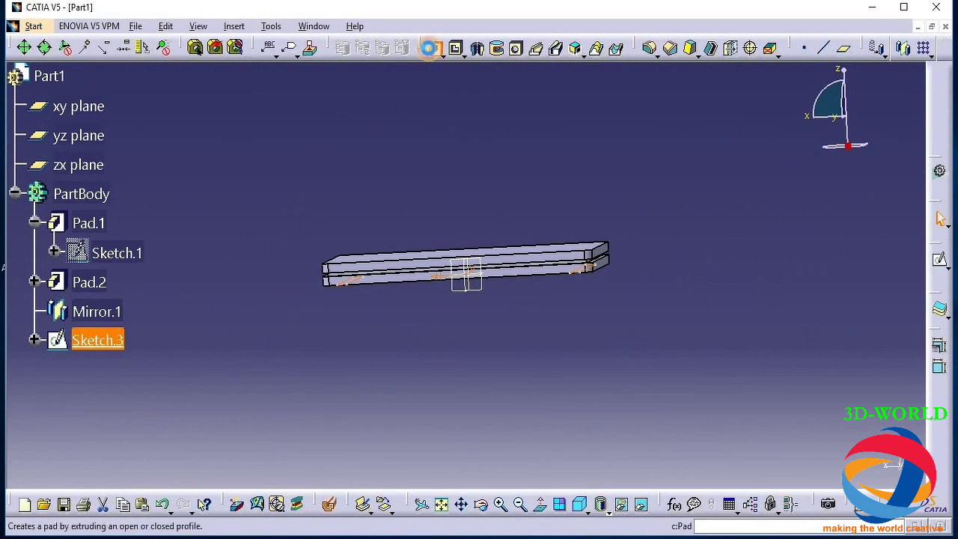
pyautogui.click(430, 48)
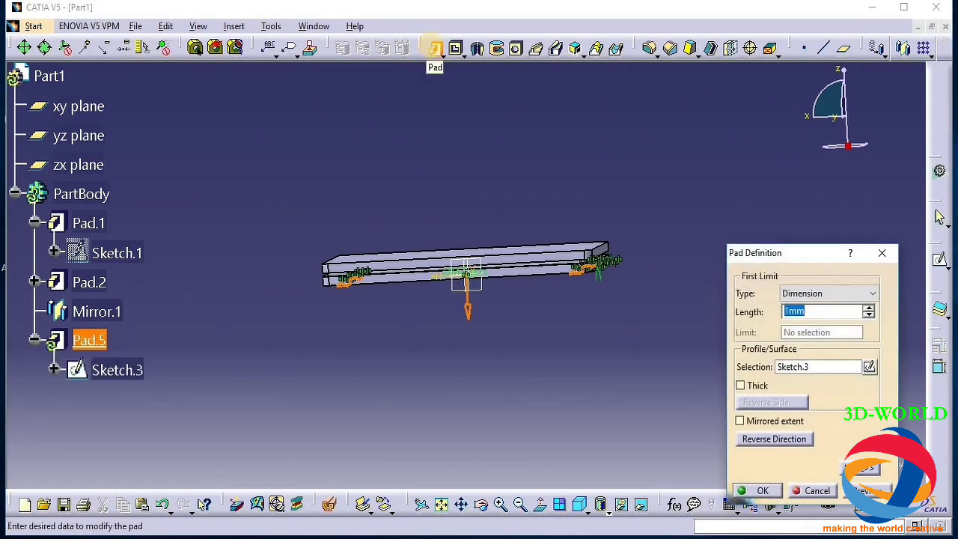
pyautogui.write('20')
pyautogui.press('Return')
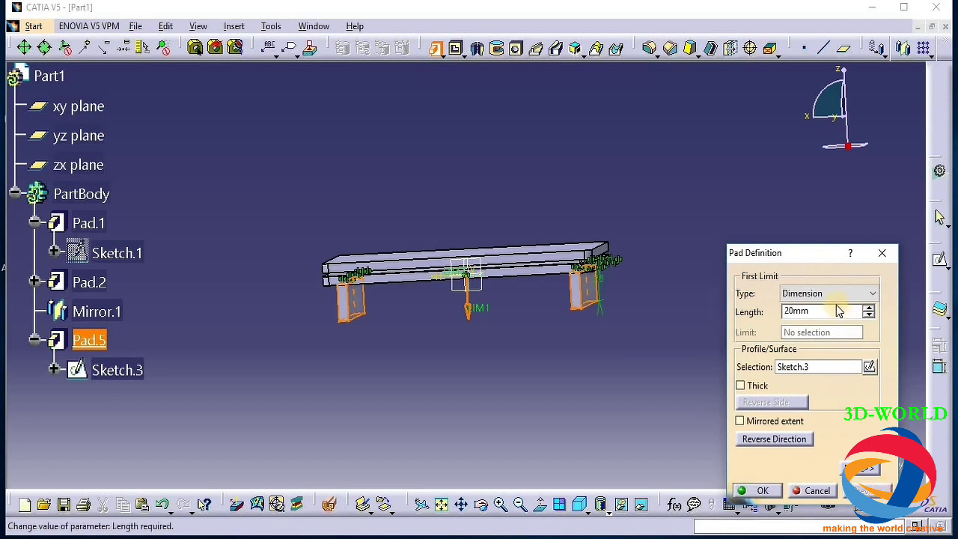
pyautogui.click(732, 313)
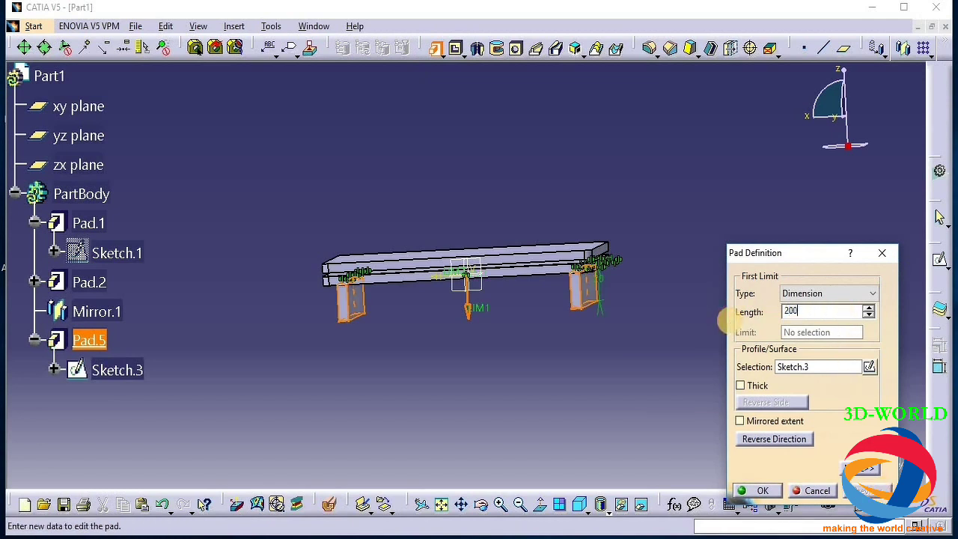
pyautogui.write('200')
pyautogui.click(835, 365)
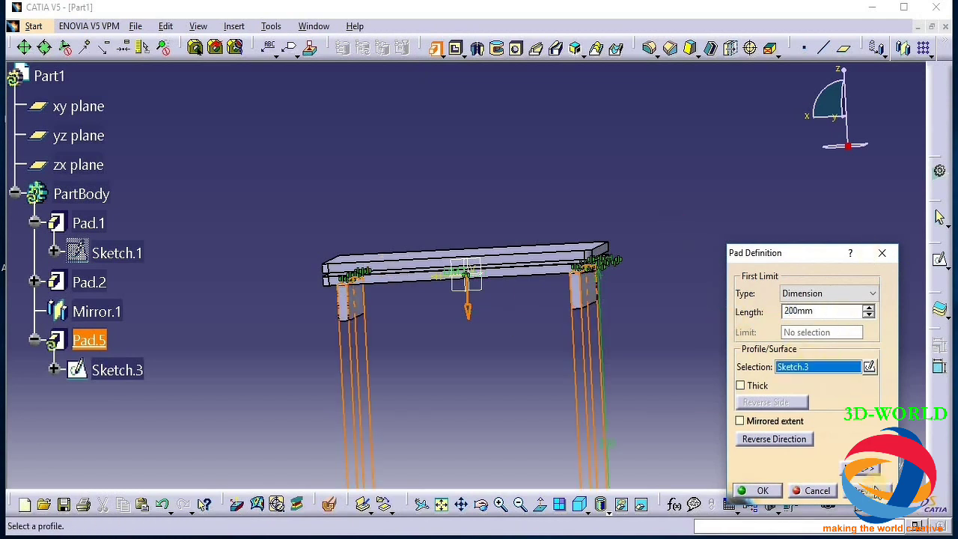
pyautogui.moveTo(651, 232); pyautogui.dragTo(612, 244, button='middle')
pyautogui.click(845, 310)
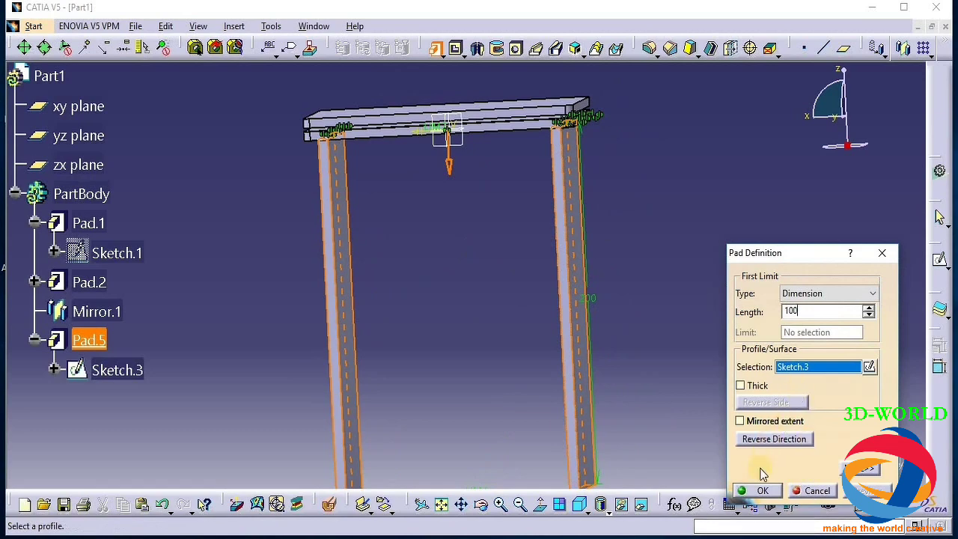
pyautogui.click(760, 491)
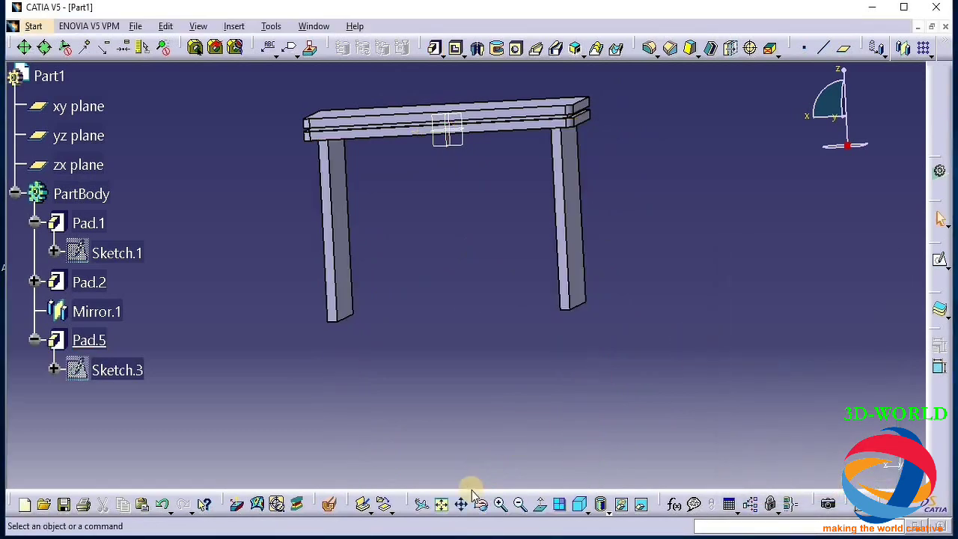
pyautogui.click(483, 509)
pyautogui.moveTo(437, 316); pyautogui.dragTo(361, 326)
pyautogui.click(385, 237)
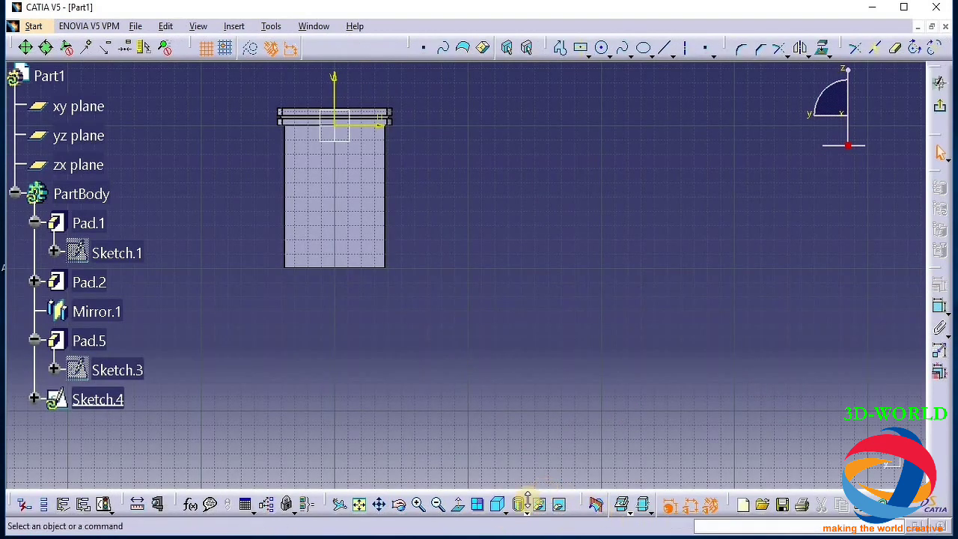
pyautogui.click(596, 517)
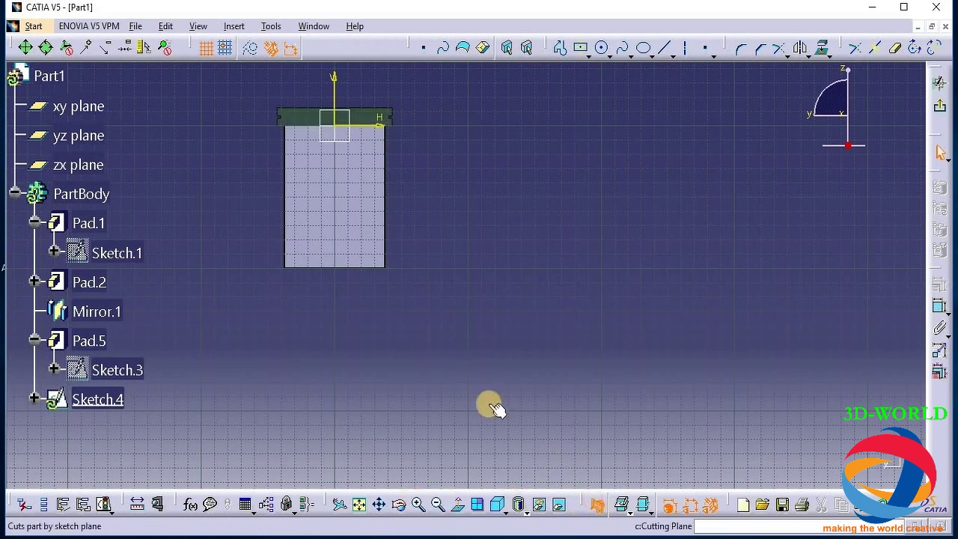
pyautogui.moveTo(471, 385)
pyautogui.mouseDown(button='middle')
pyautogui.moveTo(507, 389)
pyautogui.moveTo(521, 431)
pyautogui.mouseUp(button='middle')
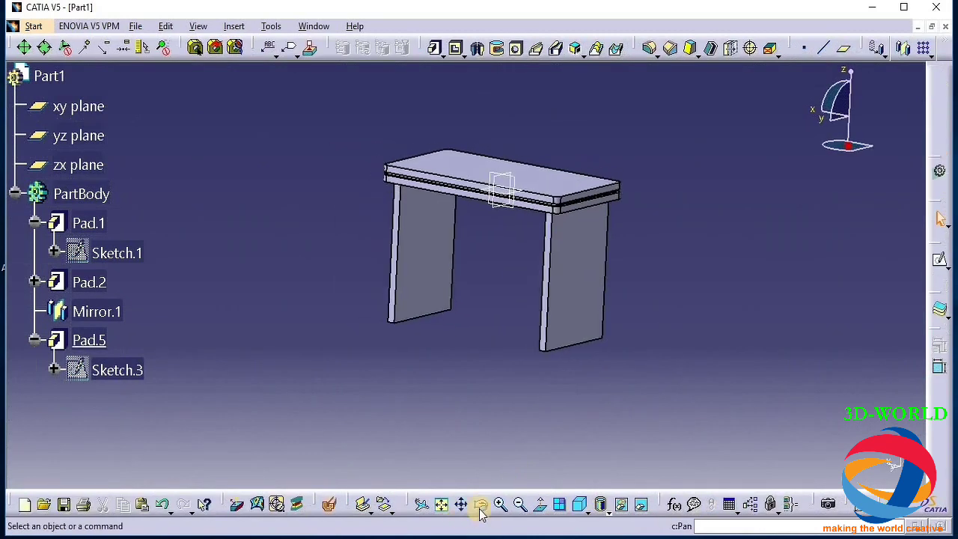
pyautogui.moveTo(524, 354)
pyautogui.mouseDown(button='middle')
pyautogui.moveTo(535, 364)
pyautogui.moveTo(527, 369)
pyautogui.mouseUp(button='middle')
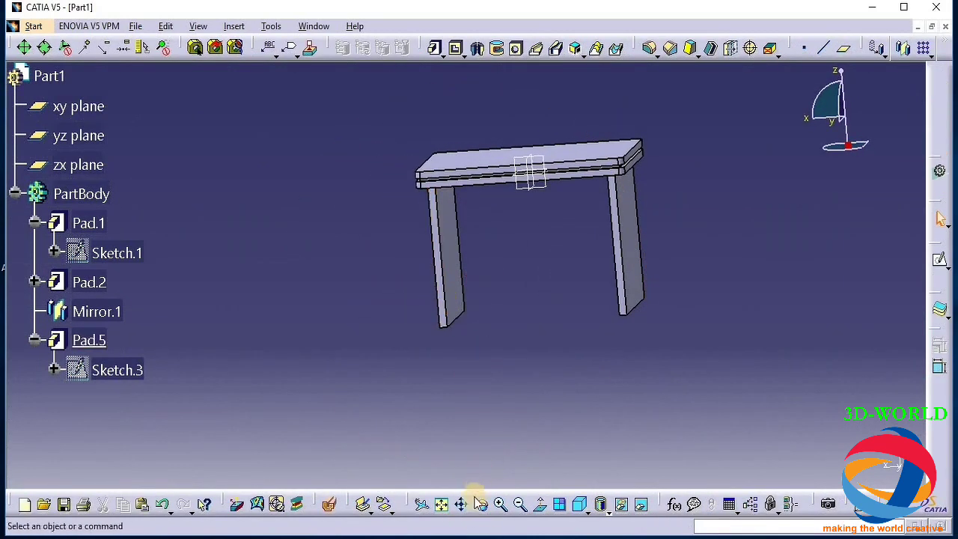
pyautogui.click(497, 505)
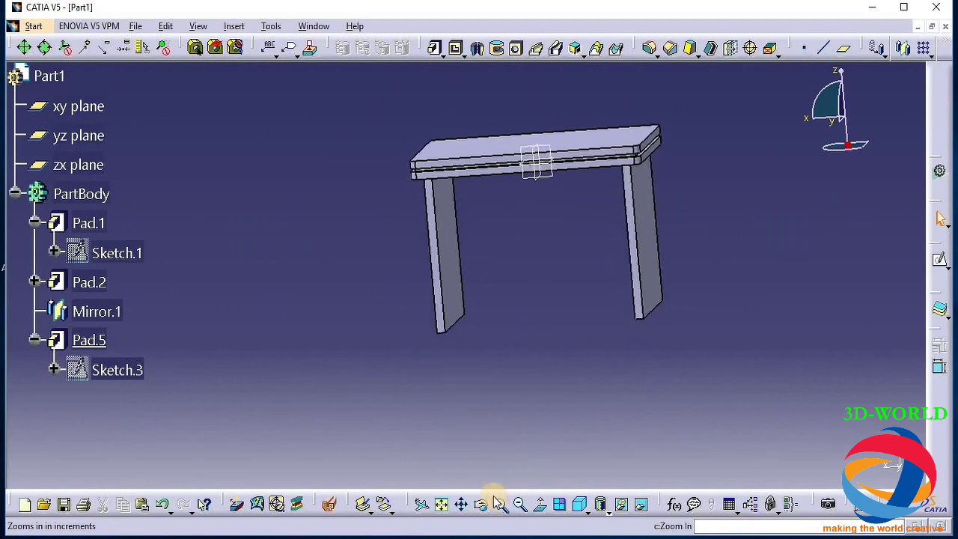
pyautogui.click(429, 307)
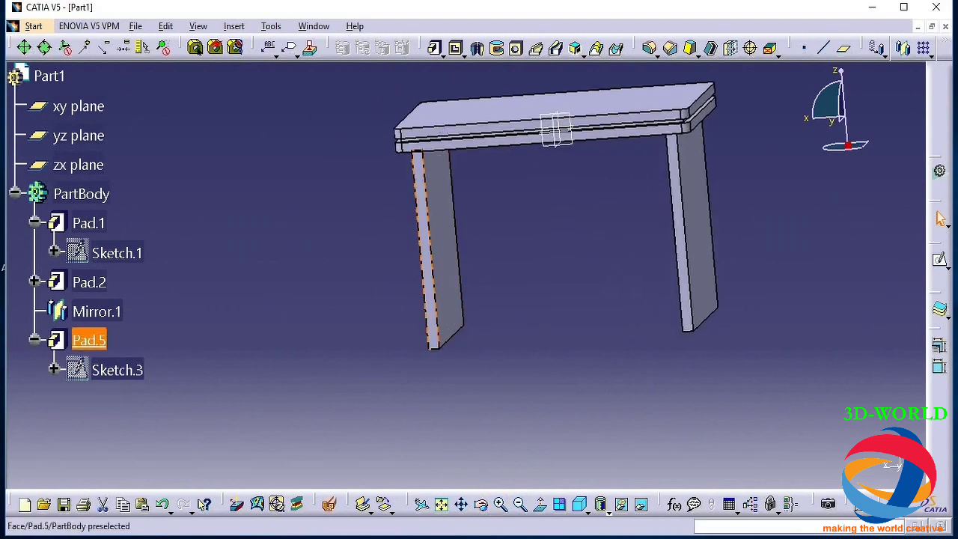
# Open a new sketch on the leg face viewed normal to the sketch plane
pyautogui.click(940, 259)
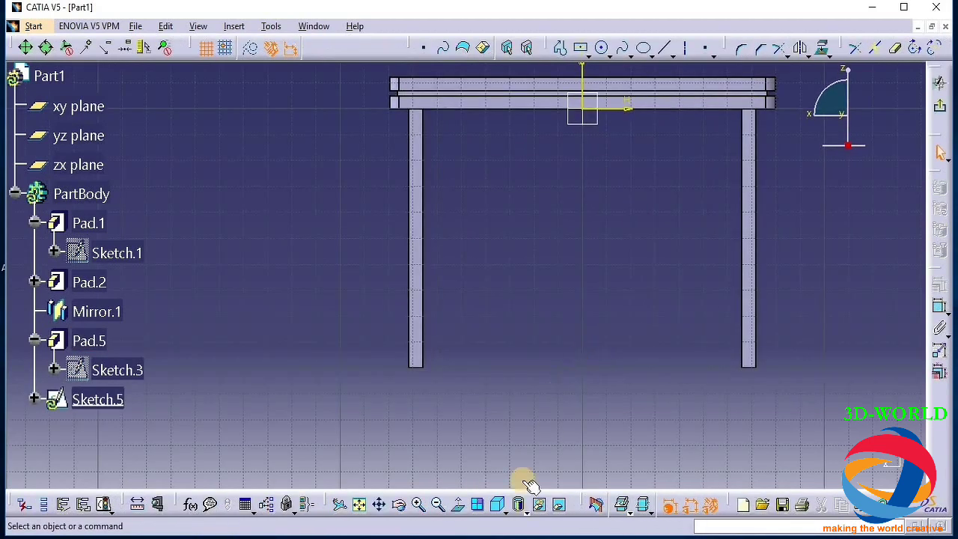
pyautogui.click(462, 506)
pyautogui.click(463, 508)
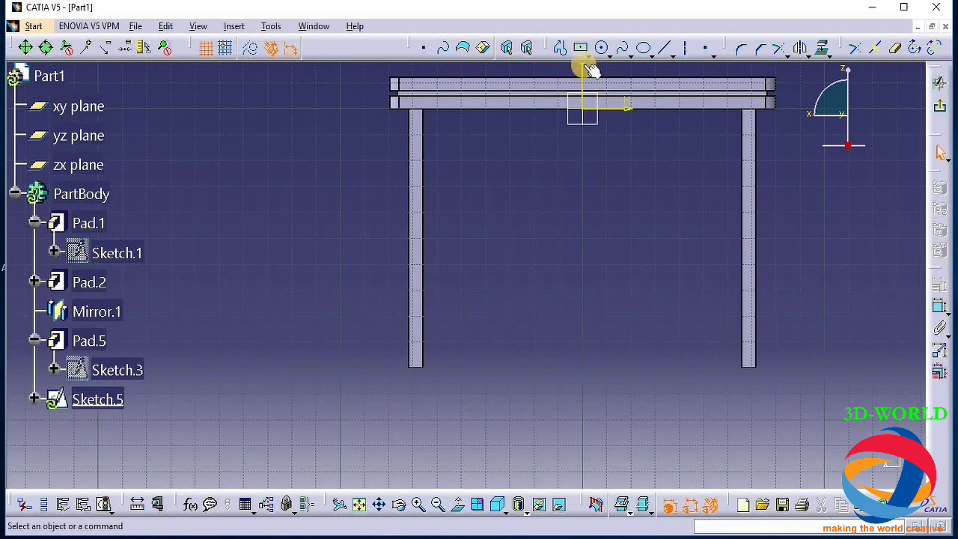
pyautogui.click(558, 51)
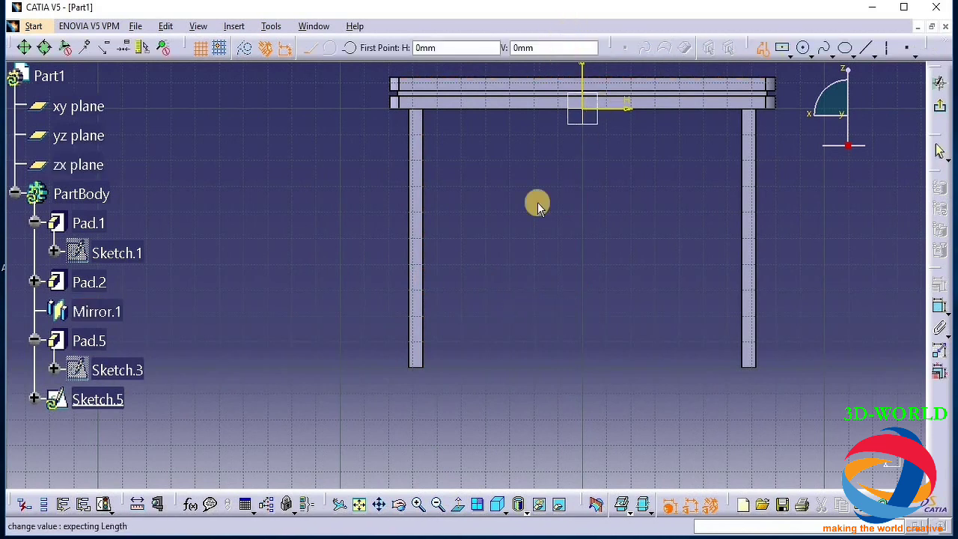
pyautogui.click(421, 275)
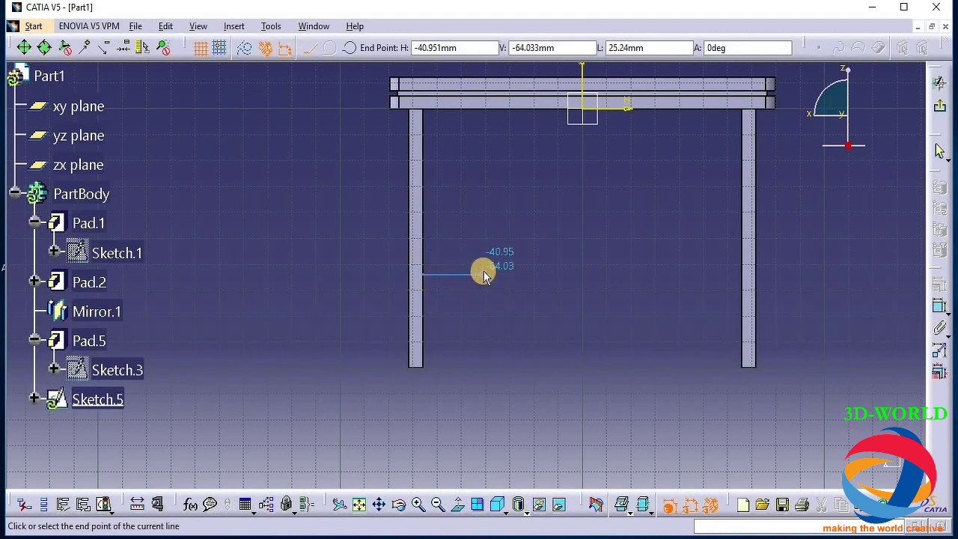
pyautogui.press('Escape')
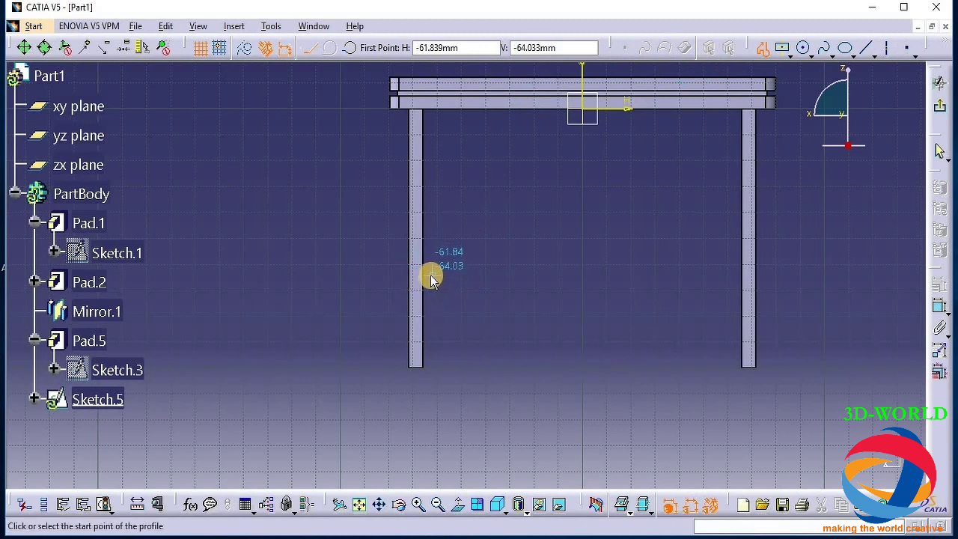
# Draw a closed L-shaped tray profile just inside the left leg
pyautogui.click(432, 275)
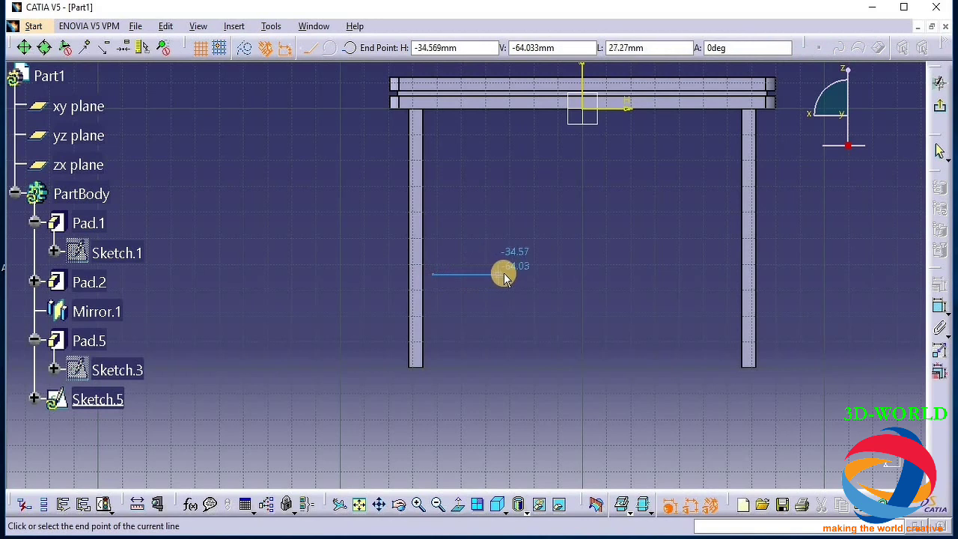
pyautogui.click(503, 275)
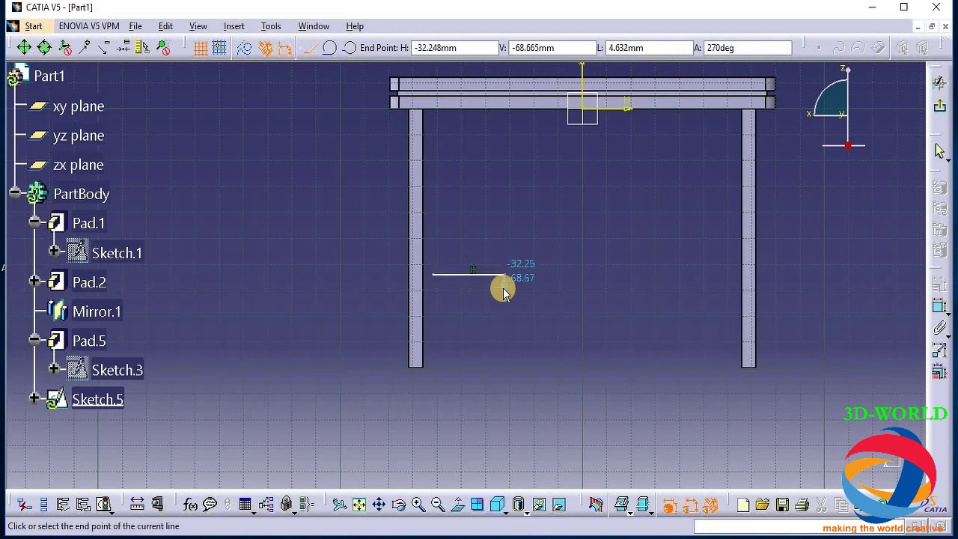
pyautogui.click(502, 289)
pyautogui.click(493, 341)
pyautogui.click(488, 343)
pyautogui.click(487, 289)
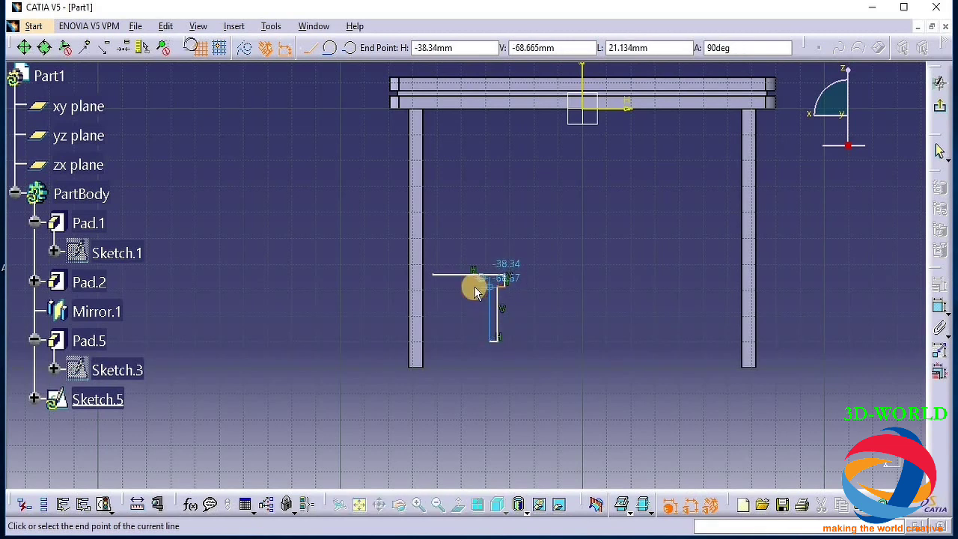
pyautogui.click(433, 283)
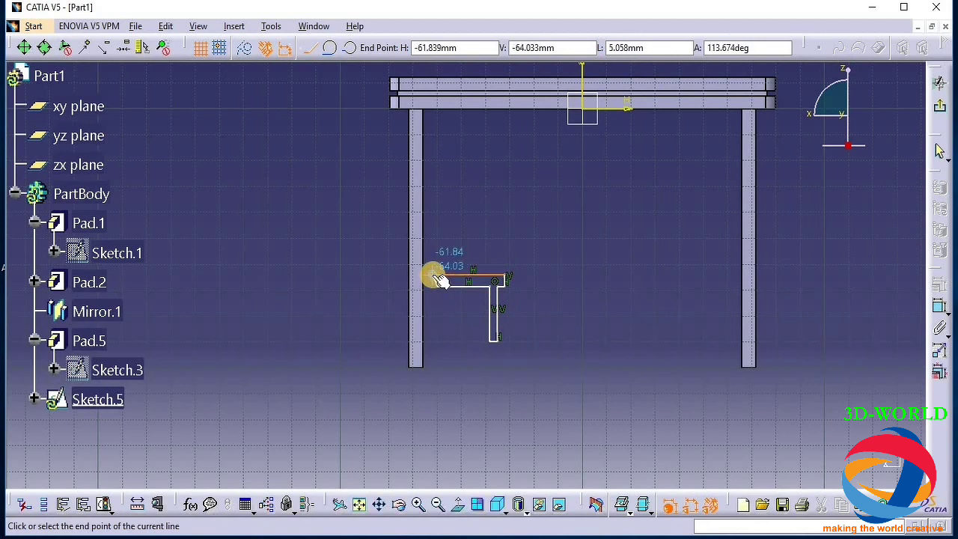
pyautogui.click(441, 278)
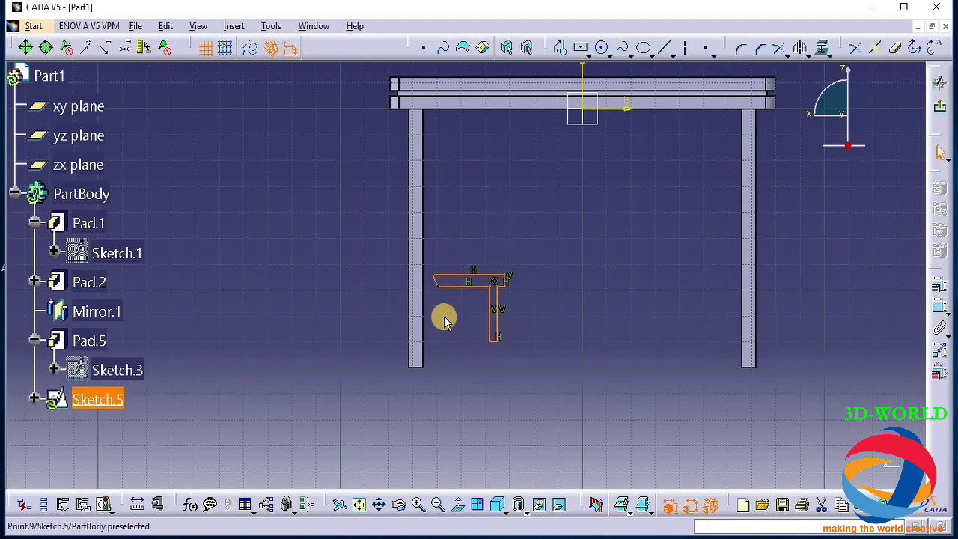
# Constrain the slanted left end segment of the Sketch.5 profile to be vertical
pyautogui.doubleClick(439, 283)
pyautogui.click(441, 352)
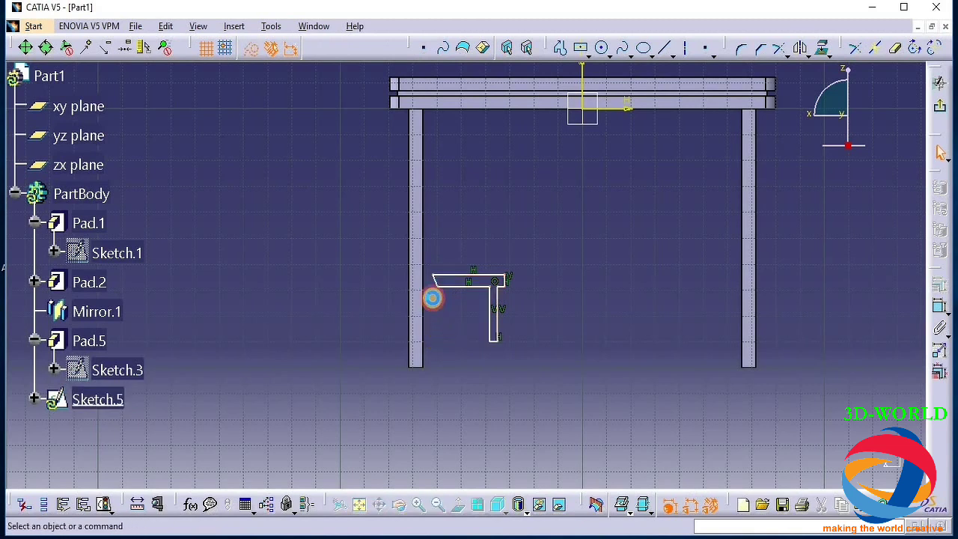
pyautogui.click(436, 281)
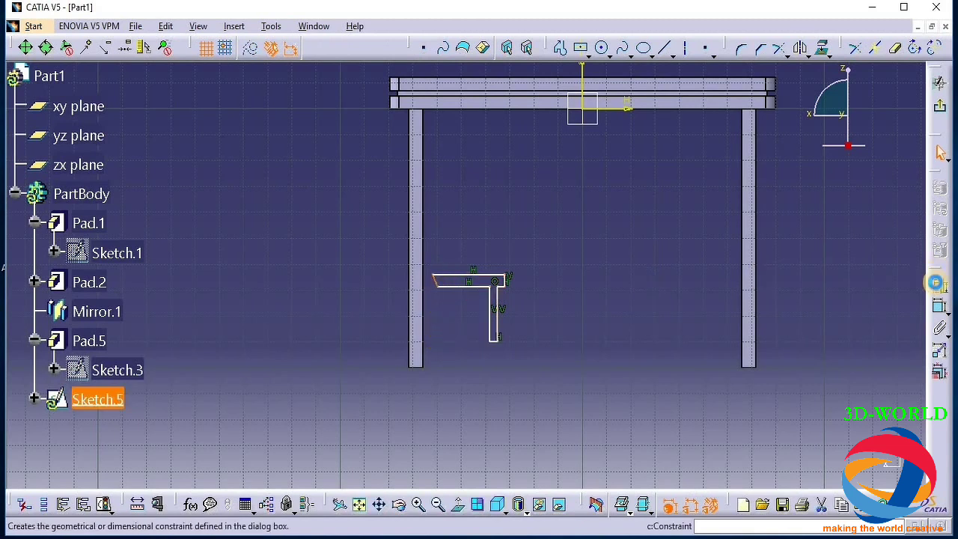
pyautogui.click(936, 283)
pyautogui.click(868, 425)
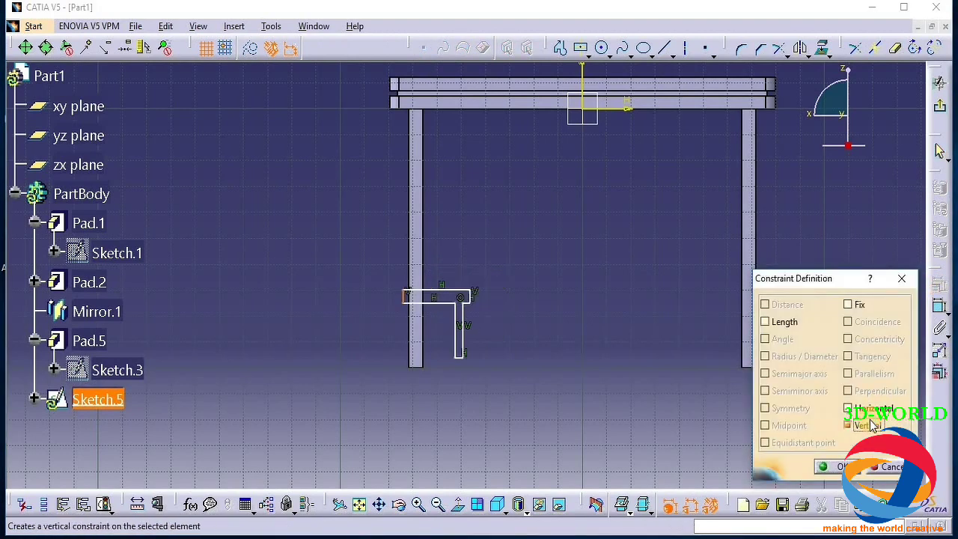
pyautogui.click(834, 468)
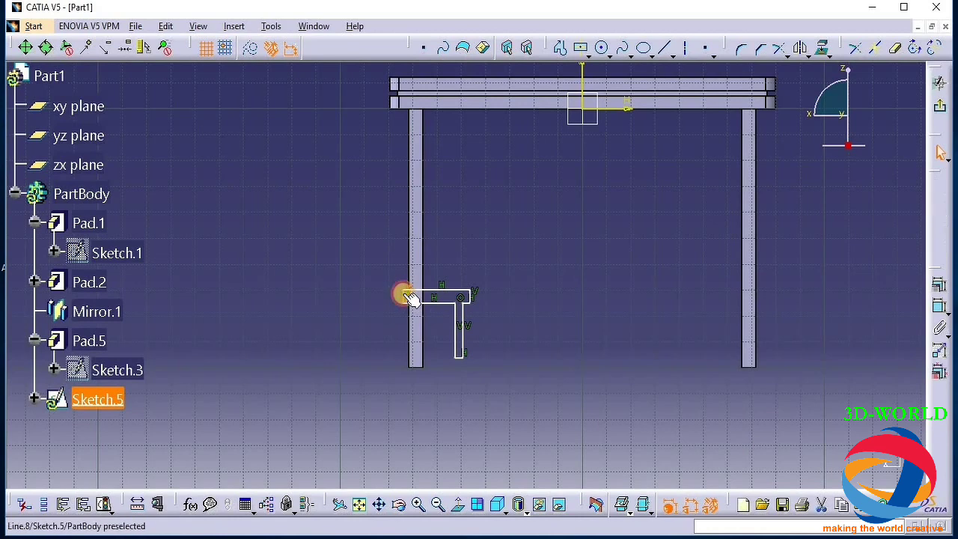
# Make the profile's end coincide with the left leg's edge and exit the sketch
pyautogui.click(421, 296)
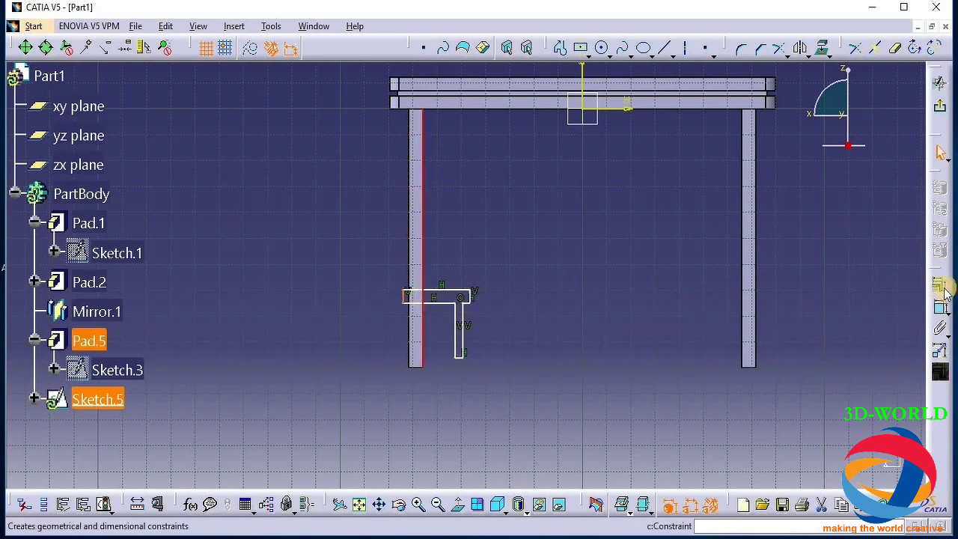
pyautogui.click(939, 284)
pyautogui.click(868, 322)
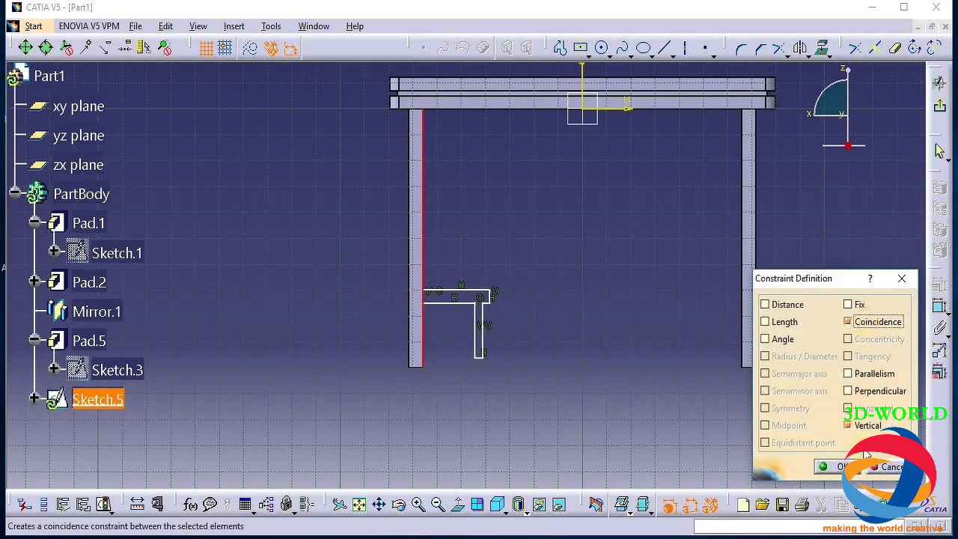
pyautogui.click(833, 467)
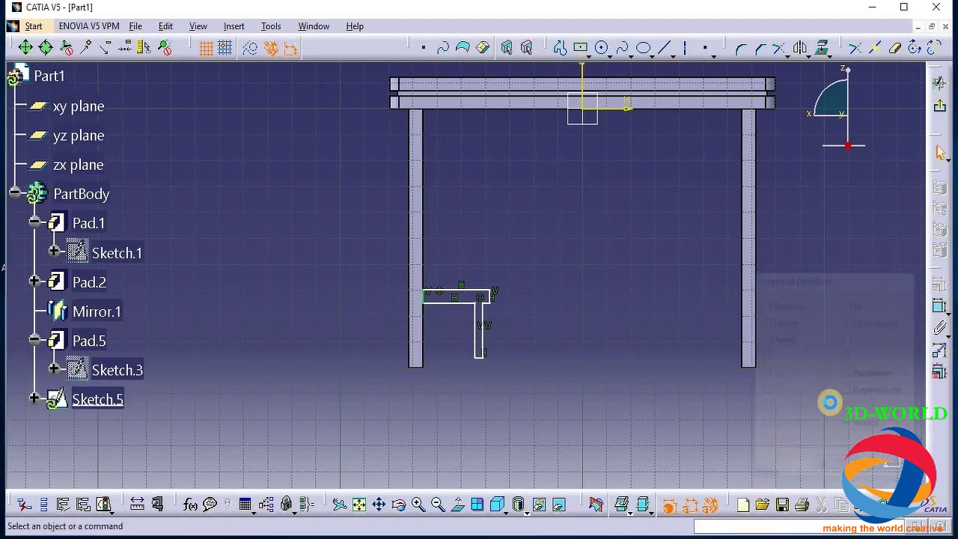
pyautogui.click(940, 104)
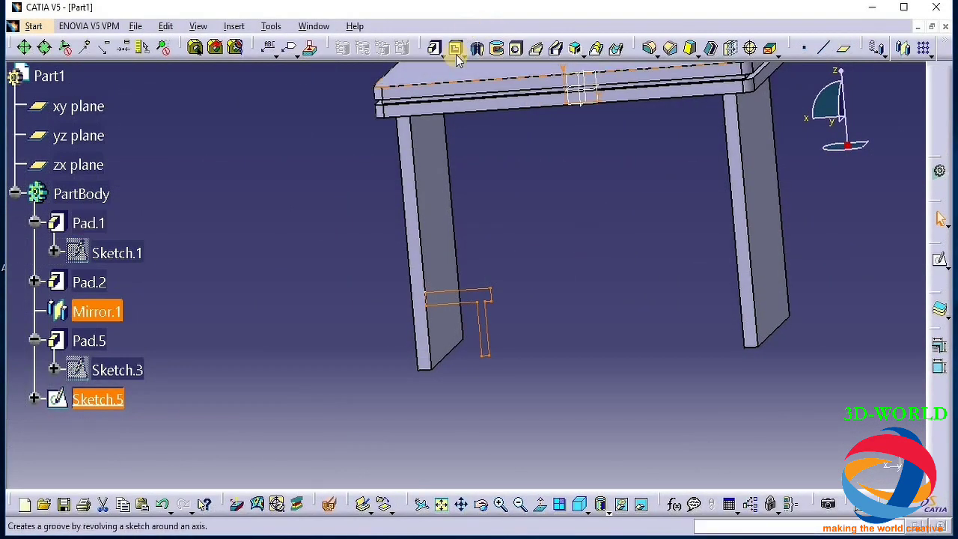
# Pad Sketch.5 up to the Pad.5 leg face, creating Pad.6
pyautogui.click(435, 48)
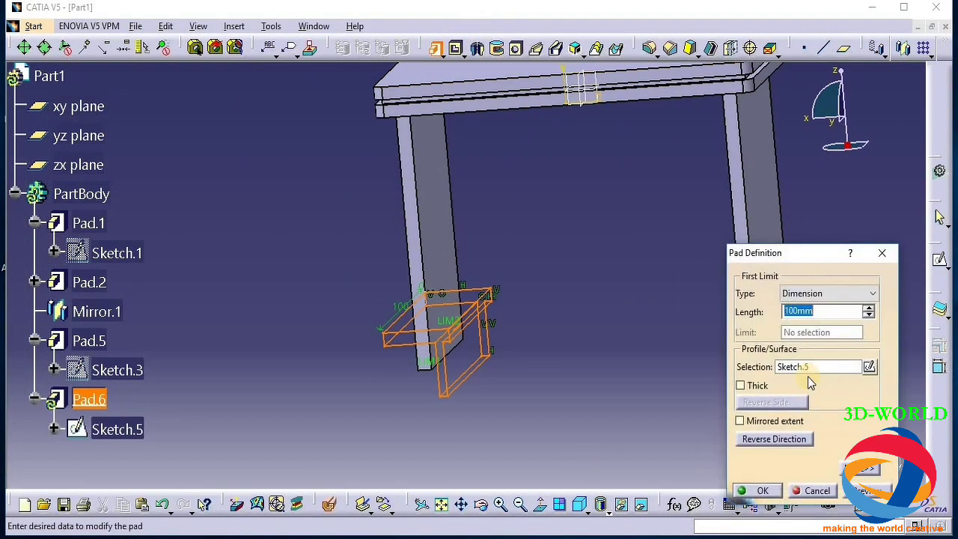
pyautogui.click(796, 294)
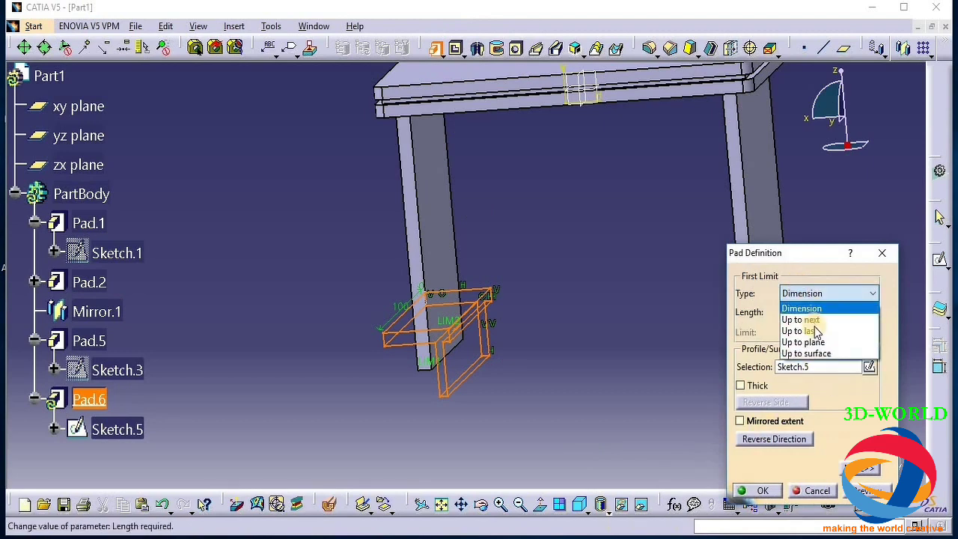
pyautogui.click(813, 342)
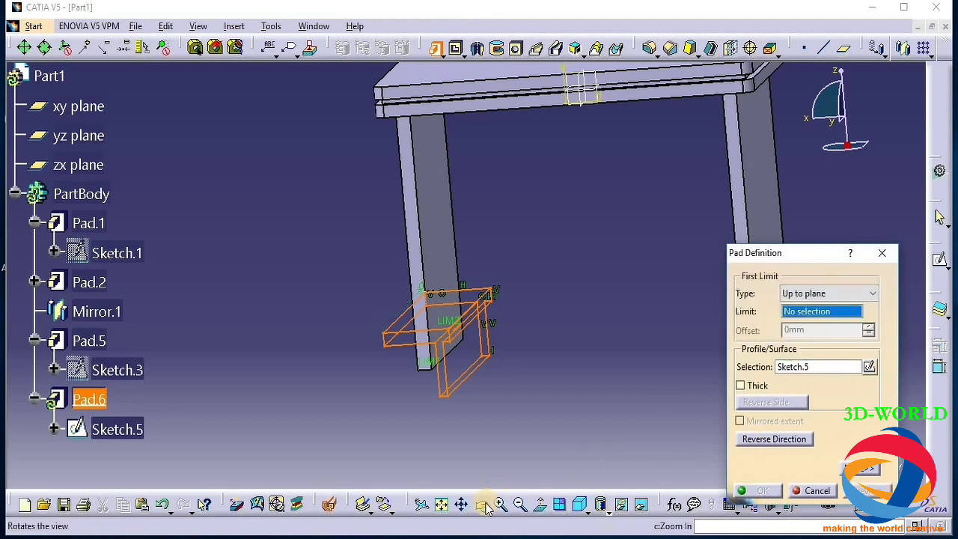
pyautogui.moveTo(780, 174); pyautogui.dragTo(182, 437, button='middle')
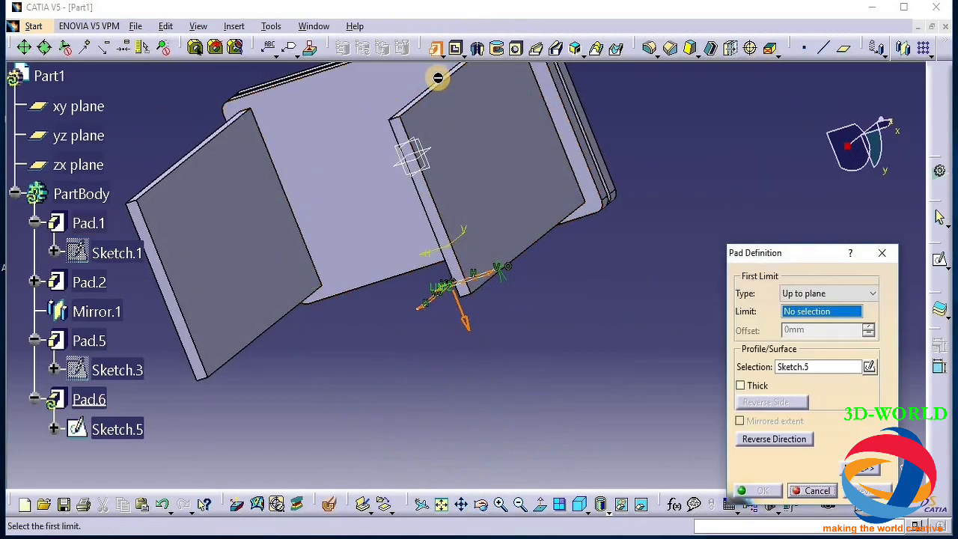
pyautogui.click(481, 504)
pyautogui.moveTo(390, 116); pyautogui.dragTo(427, 284)
pyautogui.click(473, 263)
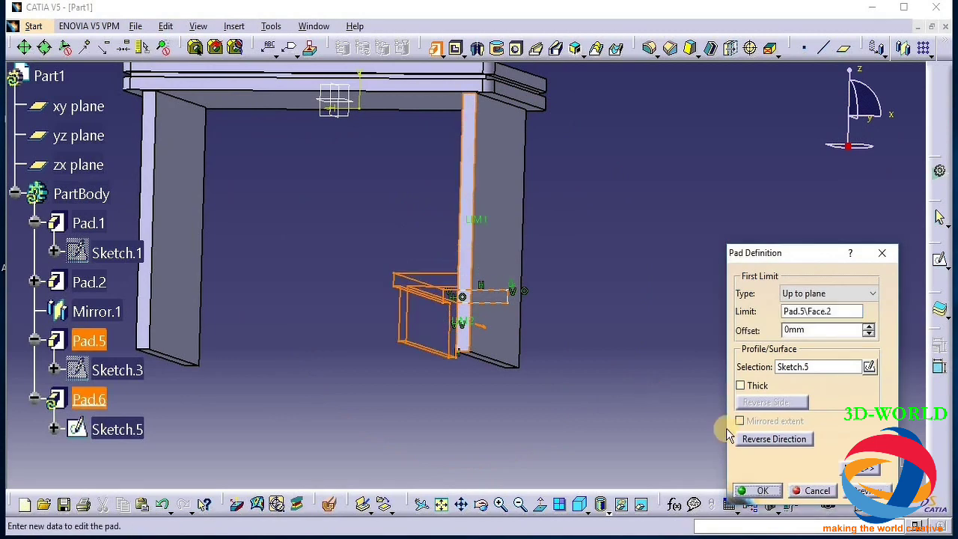
pyautogui.click(761, 491)
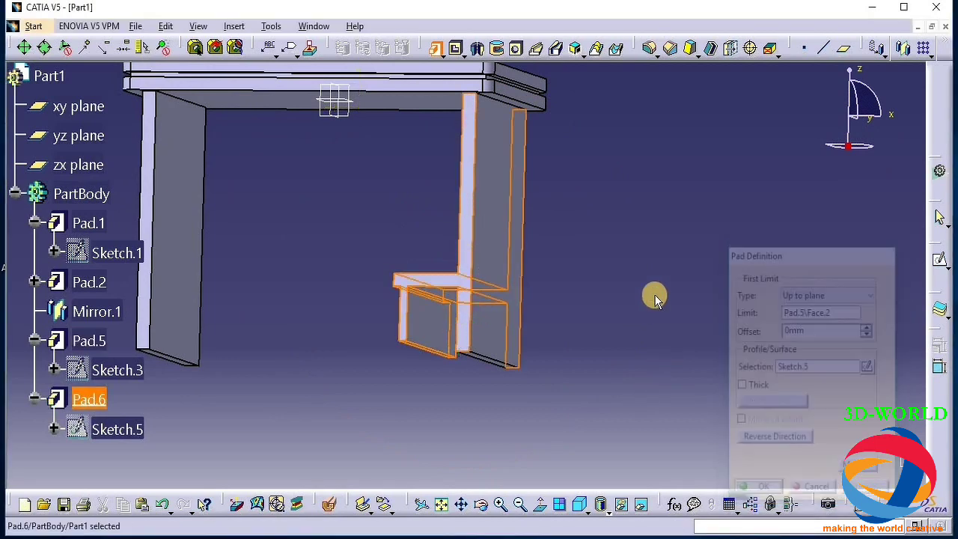
# Orbit the model to inspect Pad.6 from the side and from below
pyautogui.click(483, 513)
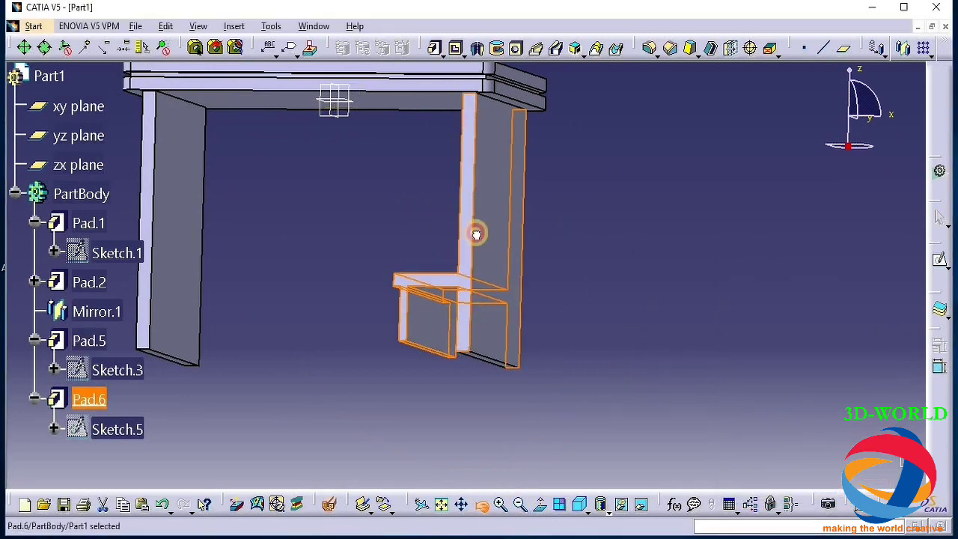
pyautogui.moveTo(475, 232); pyautogui.dragTo(330, 288)
pyautogui.click(521, 421)
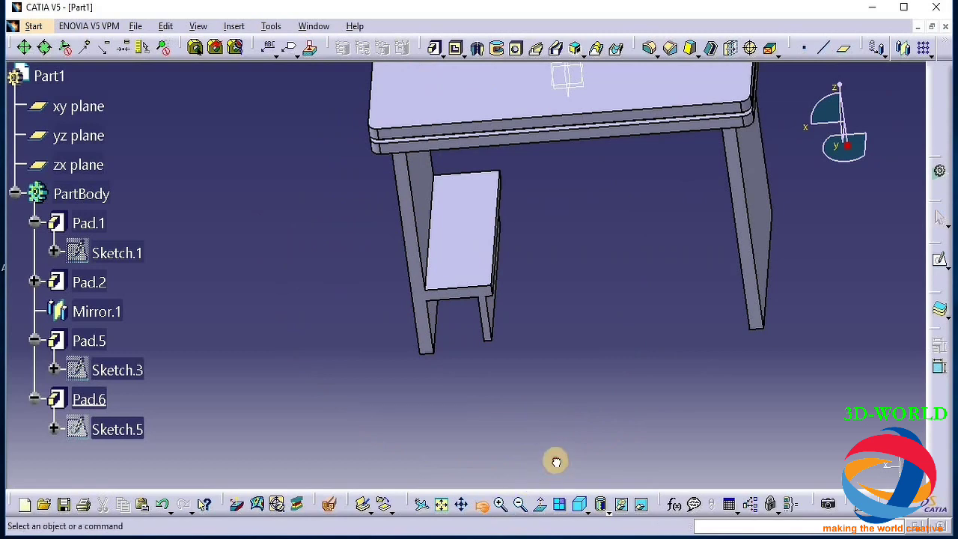
pyautogui.moveTo(552, 452); pyautogui.dragTo(464, 397)
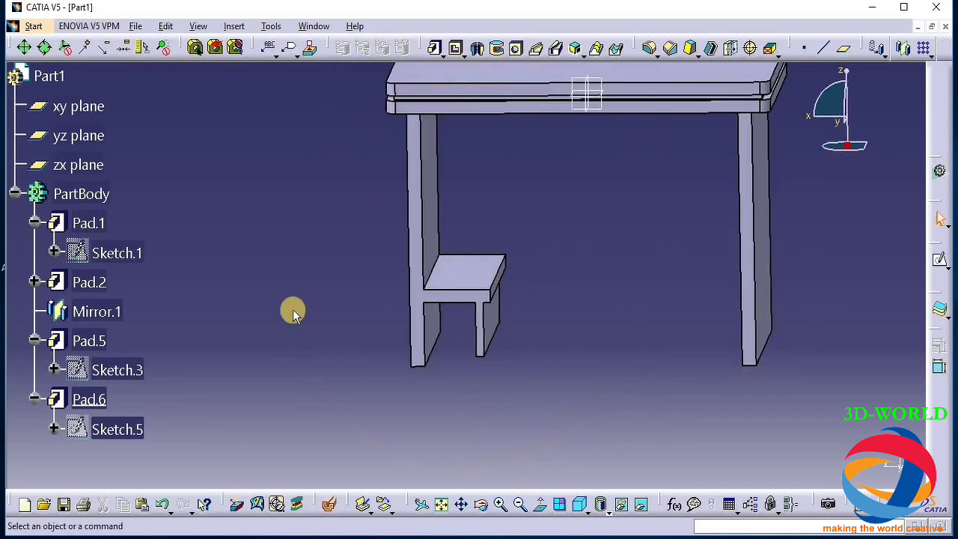
pyautogui.doubleClick(115, 431)
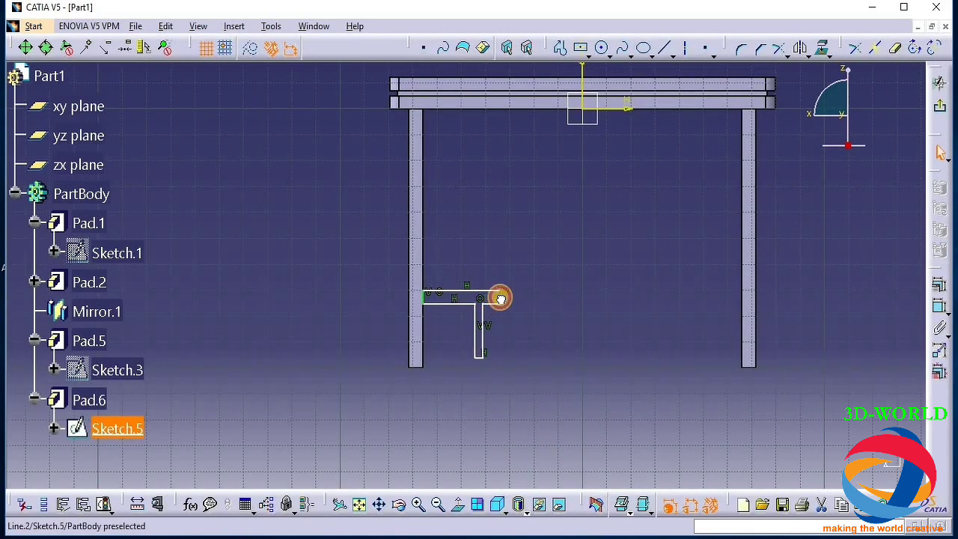
pyautogui.click(501, 307)
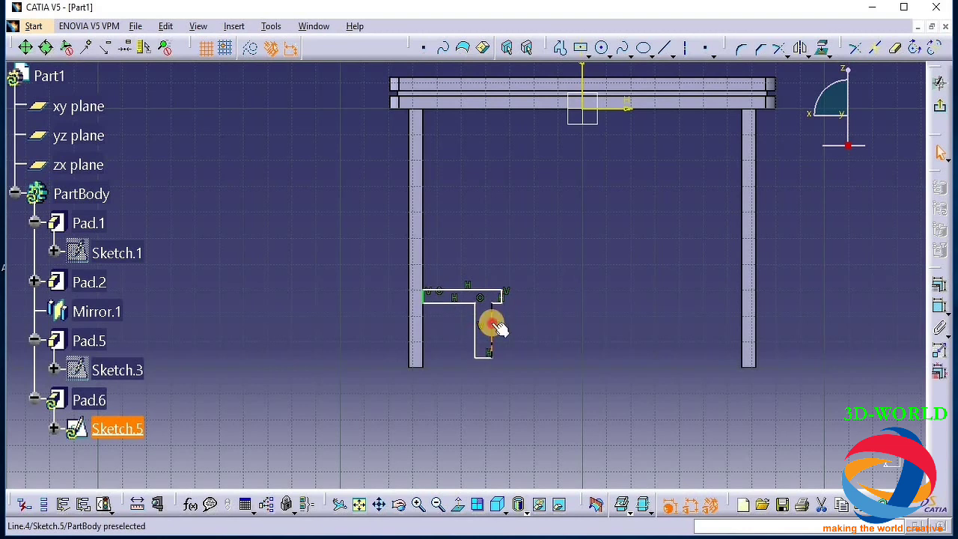
pyautogui.click(492, 325)
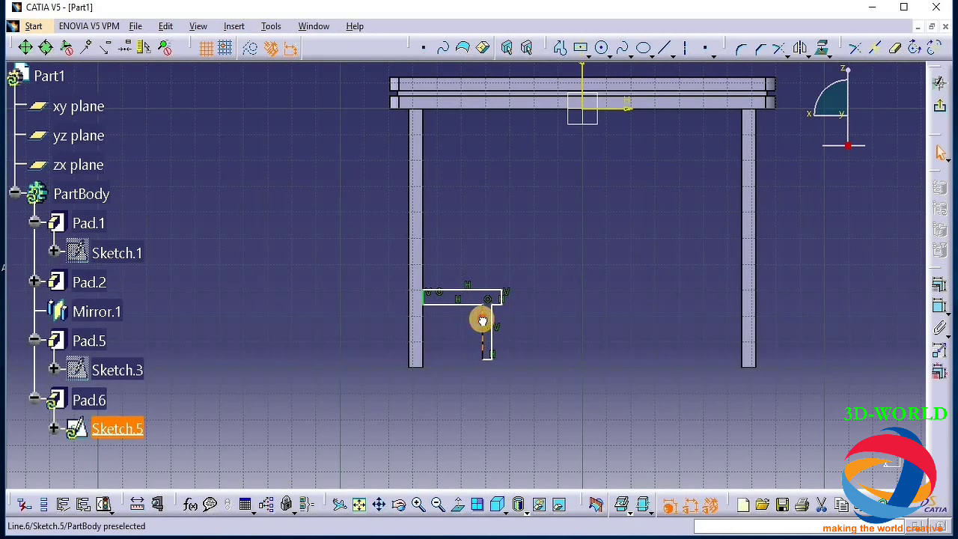
pyautogui.click(941, 111)
pyautogui.click(481, 504)
pyautogui.moveTo(479, 445); pyautogui.dragTo(422, 355)
pyautogui.click(424, 357)
# Start Sketch.6 on the leg face and draw a long, thin centred rectangle below the legs
pyautogui.click(939, 258)
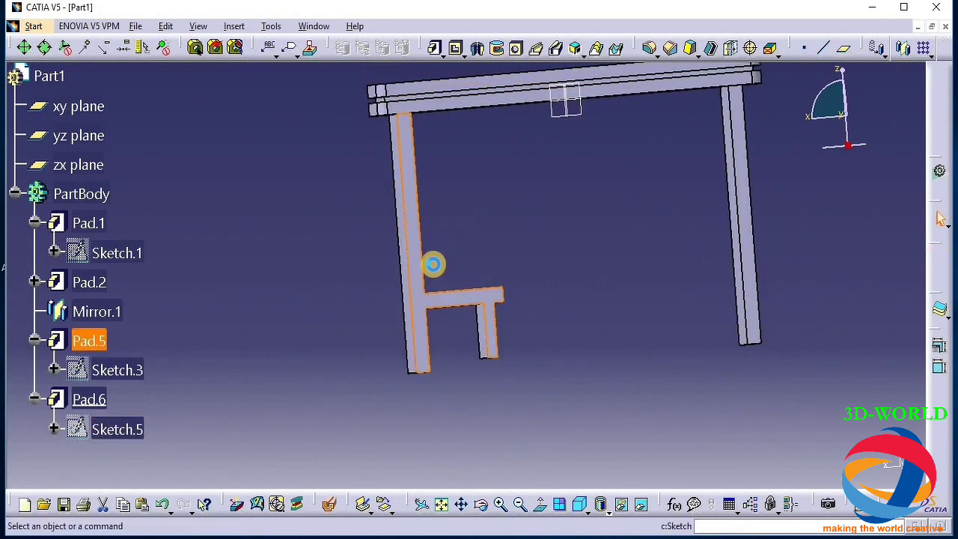
pyautogui.click(428, 262)
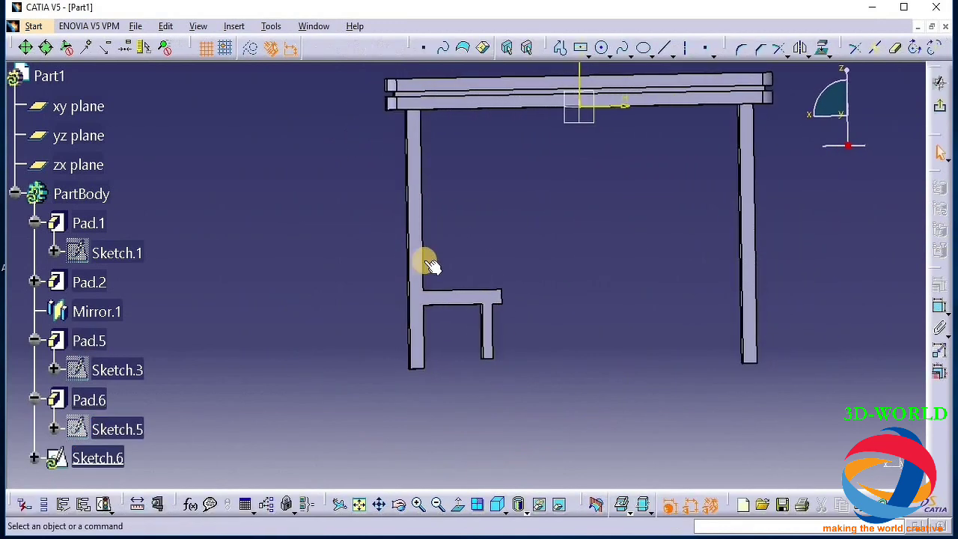
pyautogui.click(582, 51)
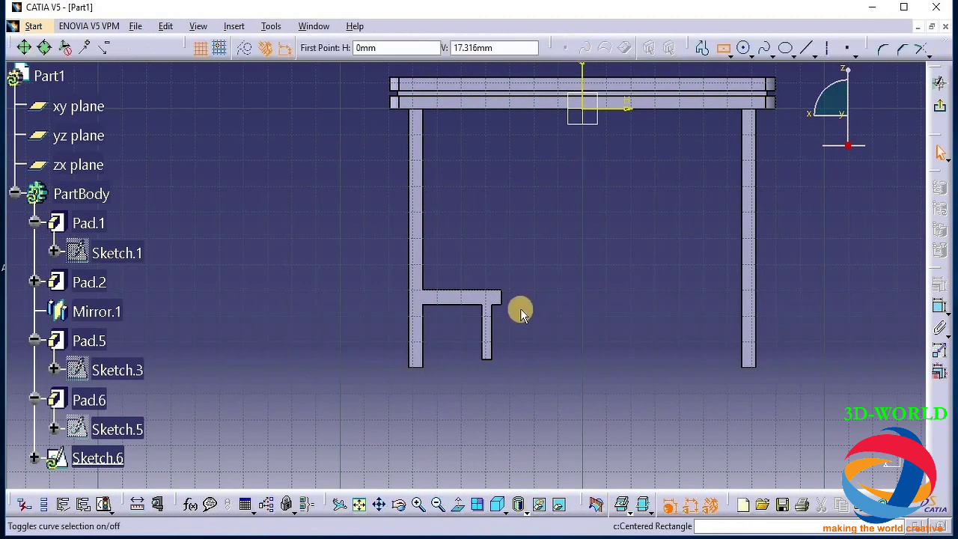
pyautogui.click(436, 395)
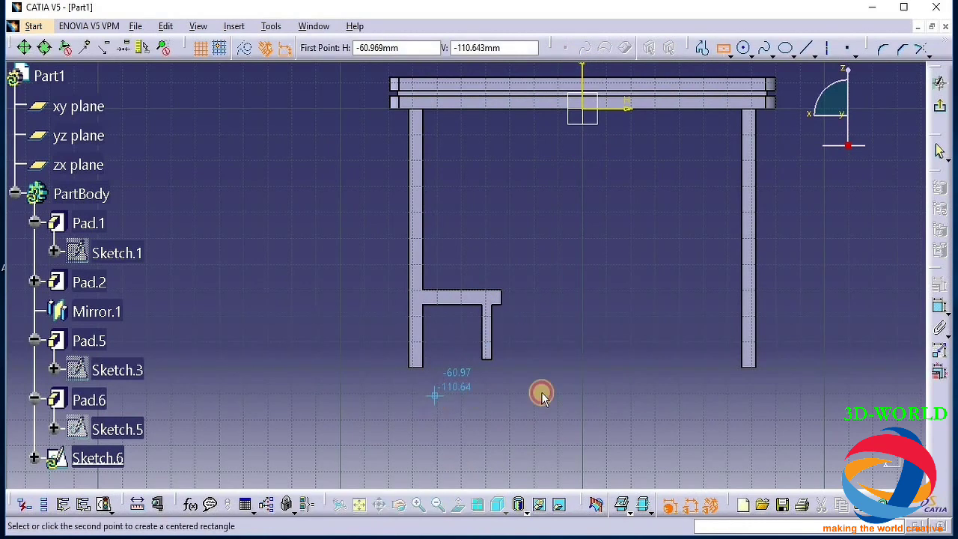
pyautogui.click(702, 403)
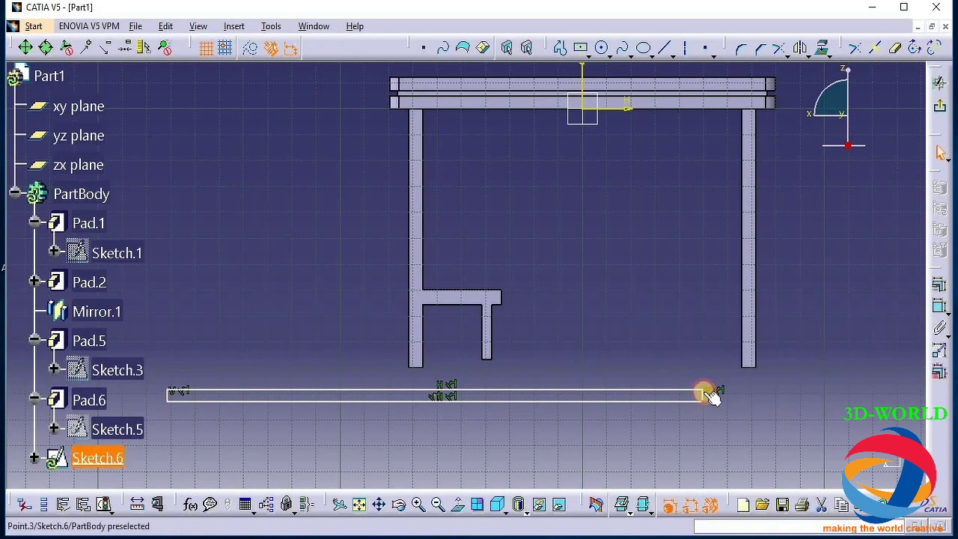
pyautogui.moveTo(705, 391)
pyautogui.mouseDown()
pyautogui.moveTo(665, 401)
pyautogui.moveTo(710, 397)
pyautogui.mouseUp()
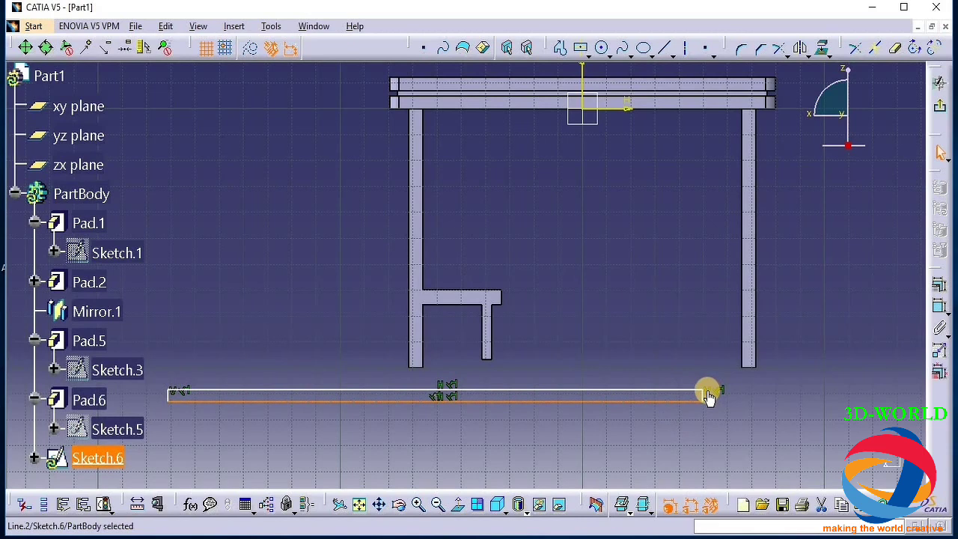
# Make the bar's right end coincide with the right leg and its bottom line coincide with the legs' bottom edge
pyautogui.click(746, 358)
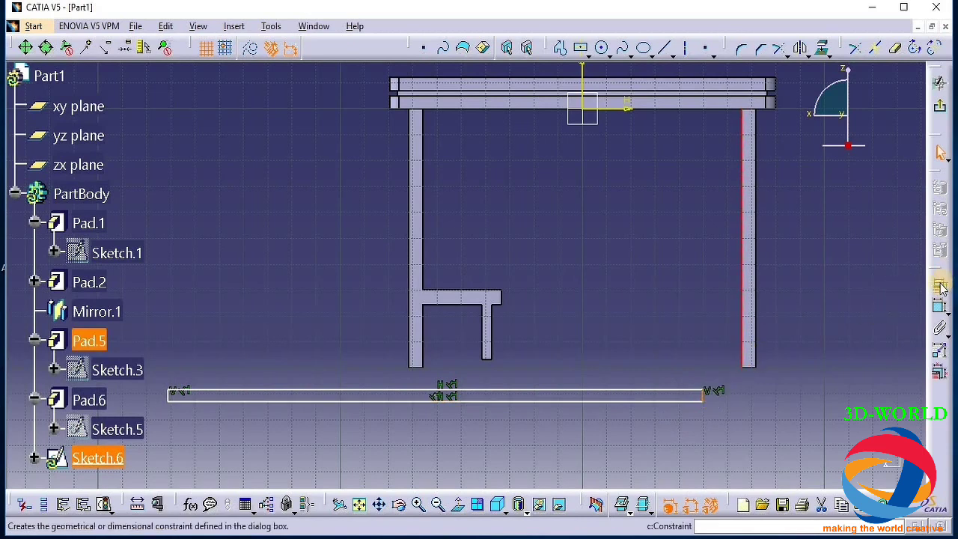
pyautogui.click(941, 286)
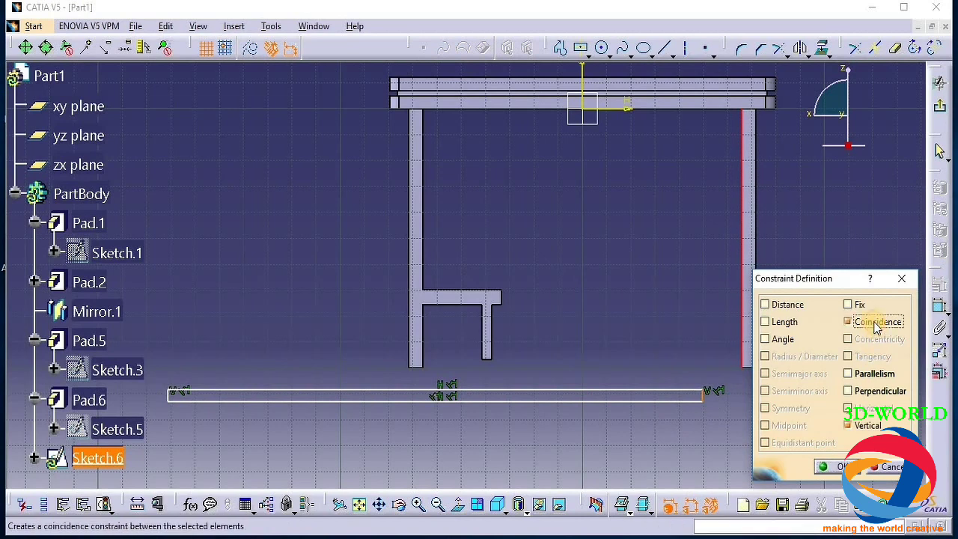
pyautogui.click(876, 327)
pyautogui.click(831, 467)
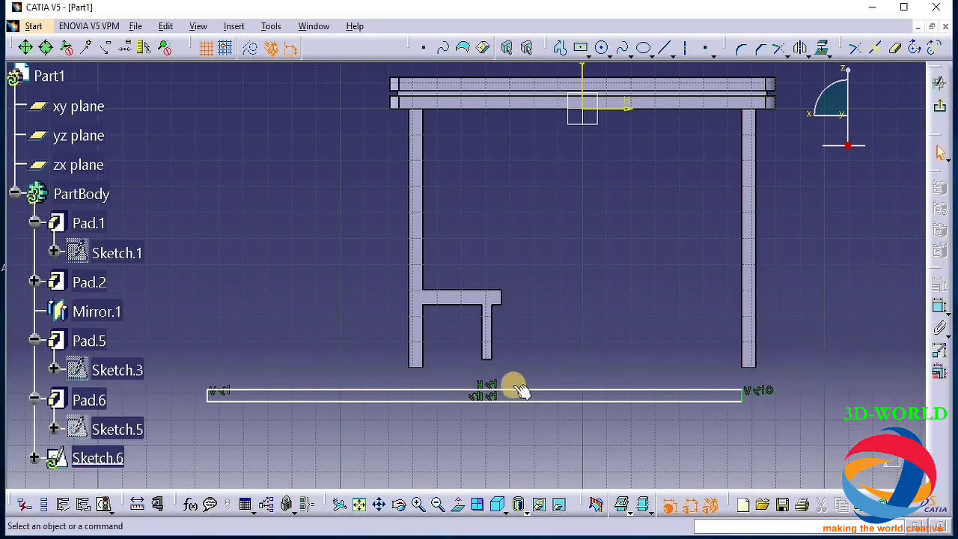
pyautogui.click(528, 391)
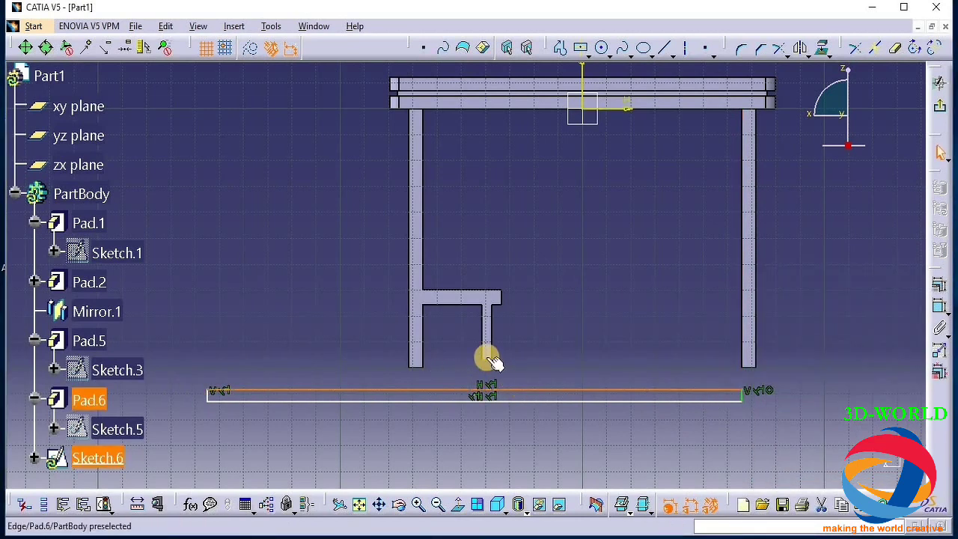
pyautogui.keyDown('ctrl'); pyautogui.click(521, 359); pyautogui.keyUp('ctrl')
pyautogui.click(940, 285)
pyautogui.click(877, 324)
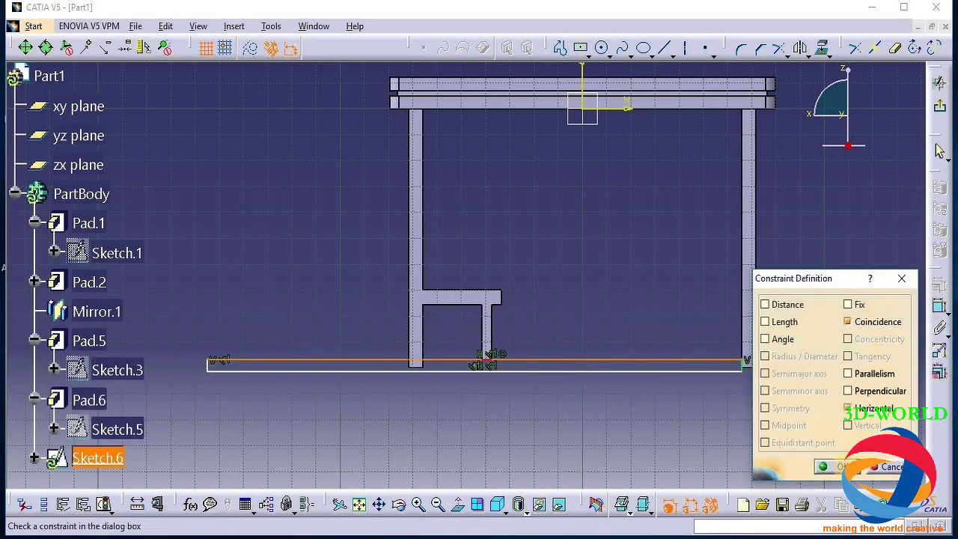
pyautogui.click(832, 467)
# Tie the bar's left end to the left leg with a coincidence, then raise its lower line slightly
pyautogui.click(209, 363)
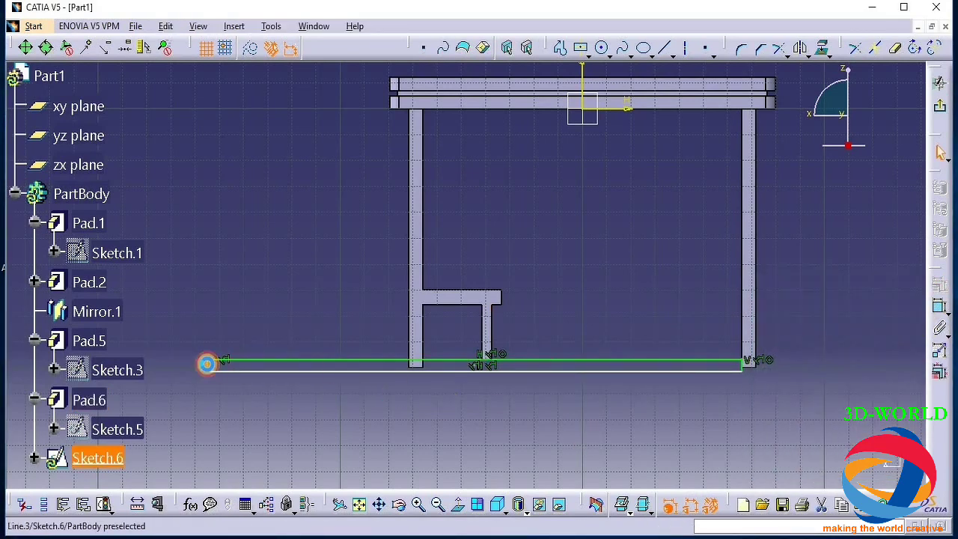
pyautogui.keyDown('ctrl'); pyautogui.click(762, 364); pyautogui.keyUp('ctrl')
pyautogui.click(939, 284)
pyautogui.click(873, 324)
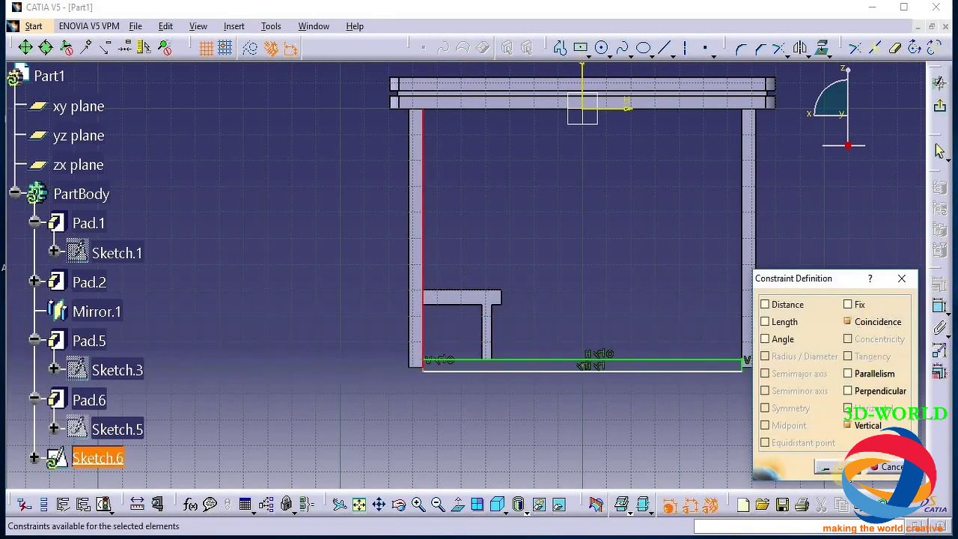
pyautogui.click(833, 466)
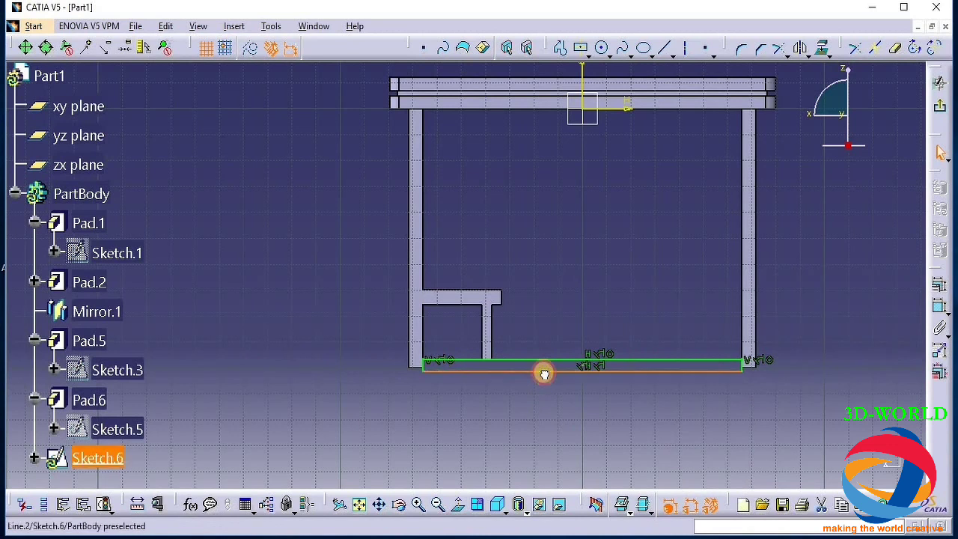
pyautogui.moveTo(544, 370); pyautogui.dragTo(549, 368)
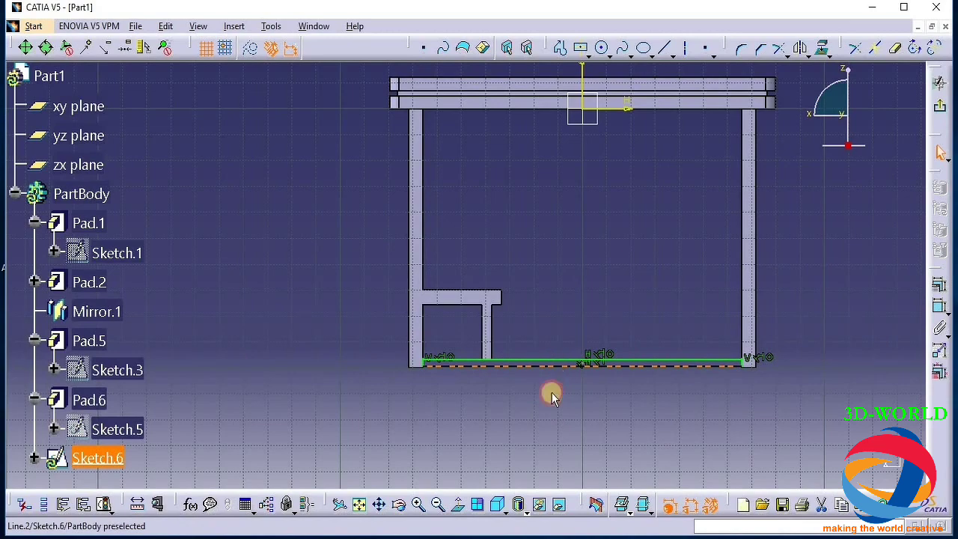
pyautogui.click(399, 504)
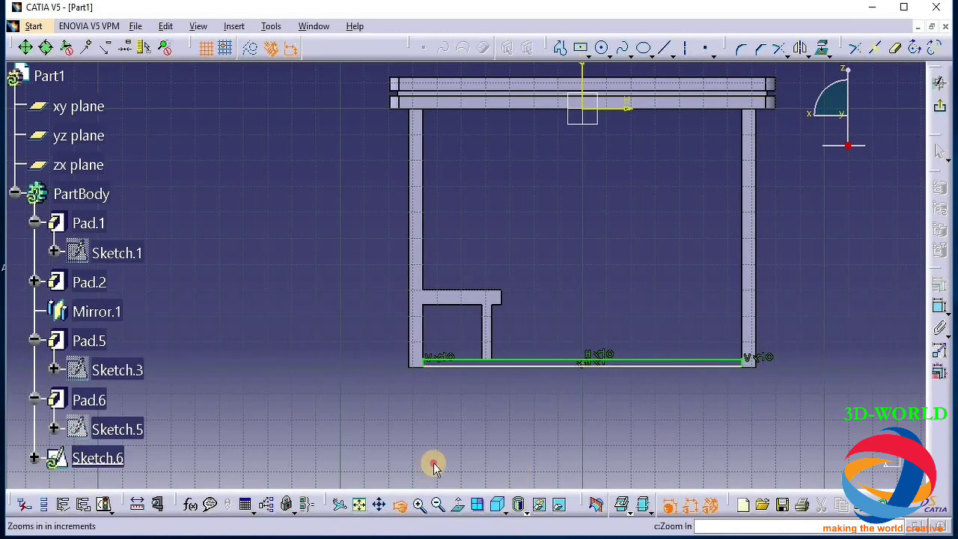
pyautogui.moveTo(438, 455)
pyautogui.mouseDown()
pyautogui.moveTo(444, 387)
pyautogui.moveTo(427, 474)
pyautogui.moveTo(439, 460)
pyautogui.mouseUp()
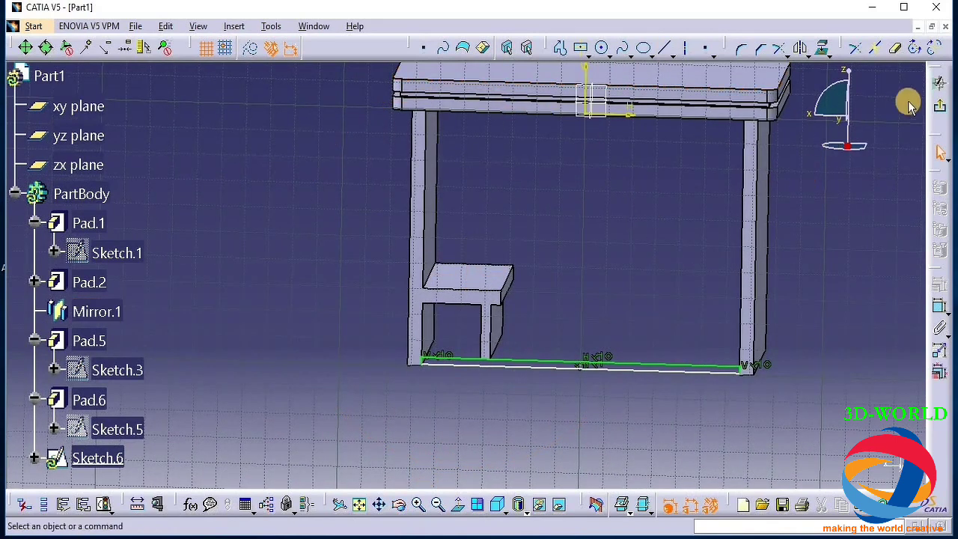
# Pad Sketch.6 up to the Pad.5 leg face, creating the bottom rail Pad.7
pyautogui.click(936, 110)
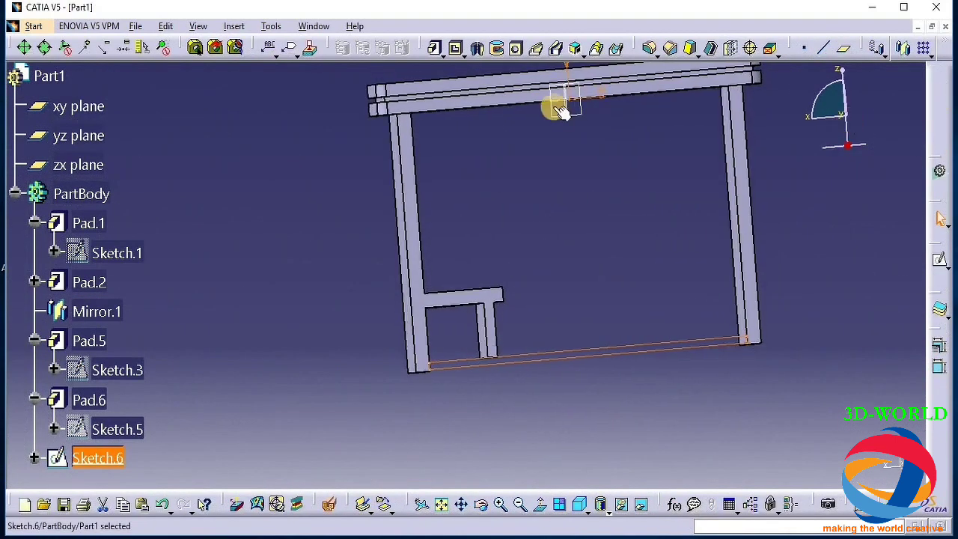
pyautogui.click(434, 49)
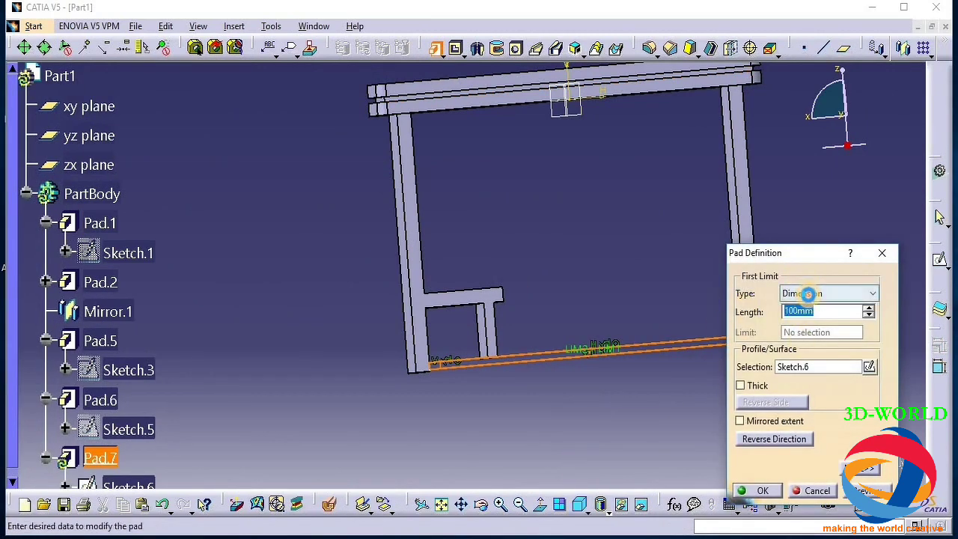
pyautogui.click(869, 293)
pyautogui.click(805, 345)
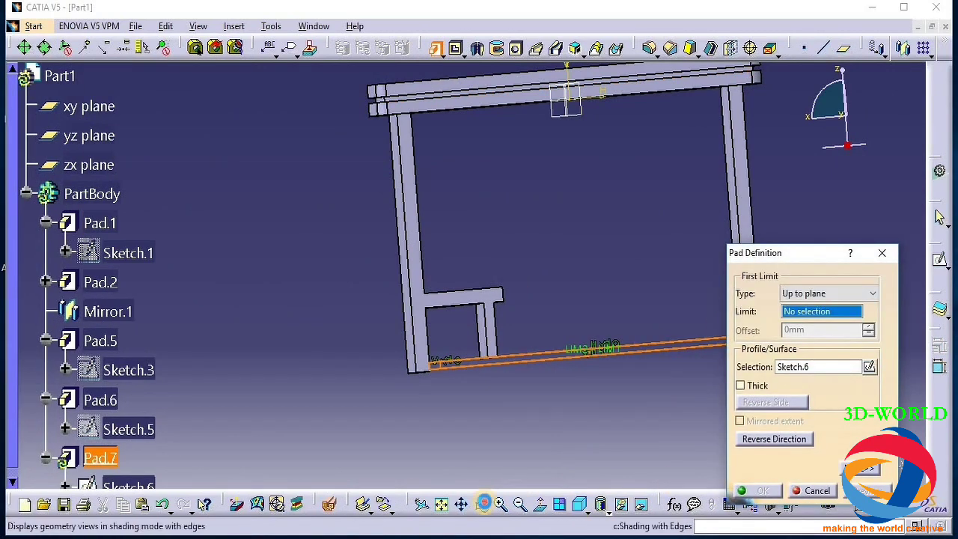
pyautogui.moveTo(322, 278); pyautogui.dragTo(423, 241, button='middle')
pyautogui.click(419, 241)
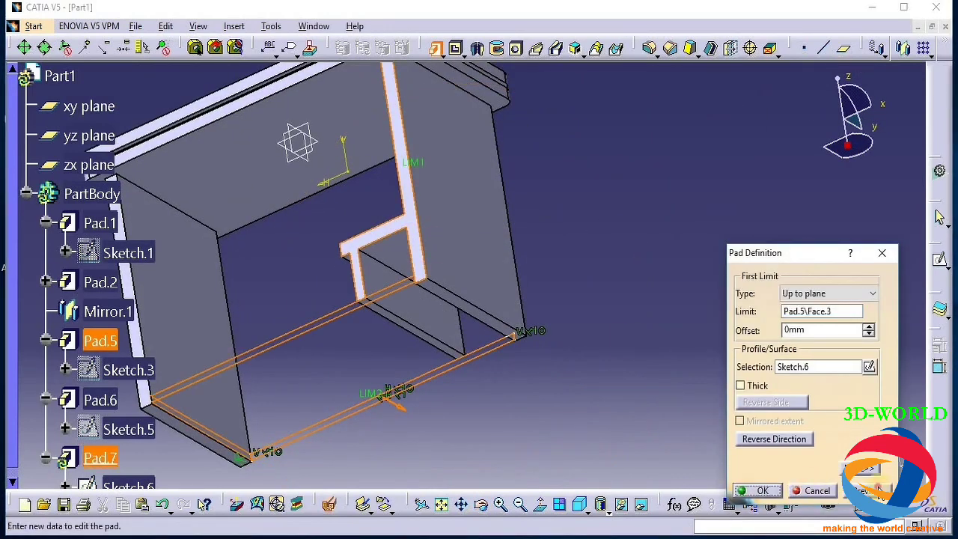
pyautogui.click(753, 490)
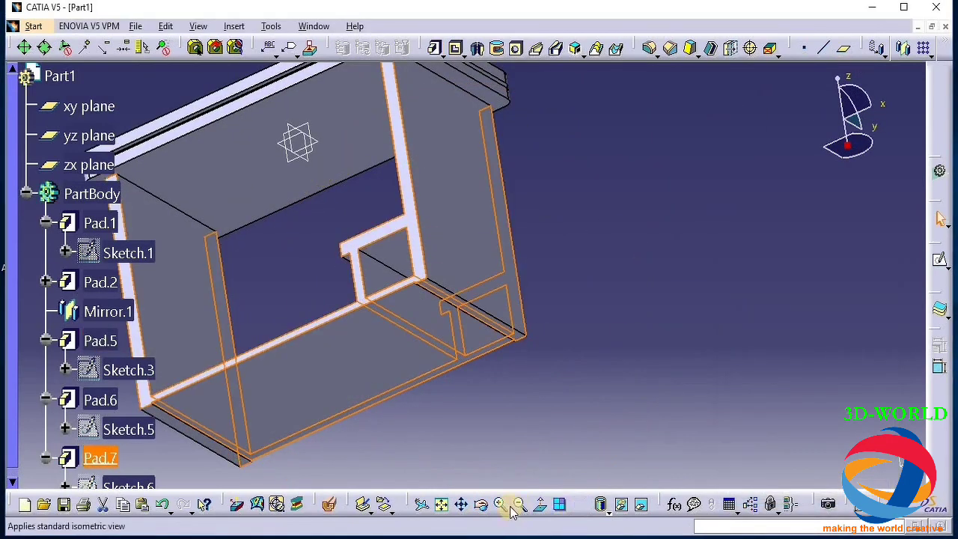
# Inspect the new rail, then start a new sketch on the leg face
pyautogui.moveTo(441, 224); pyautogui.dragTo(322, 447, button='middle')
pyautogui.click(322, 447)
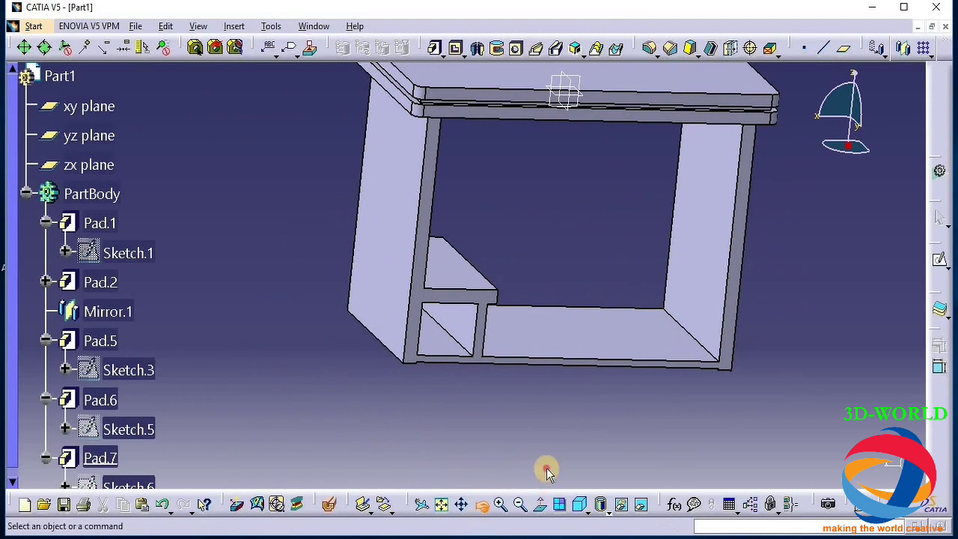
pyautogui.moveTo(528, 454); pyautogui.dragTo(494, 378, button='middle')
pyautogui.click(423, 182)
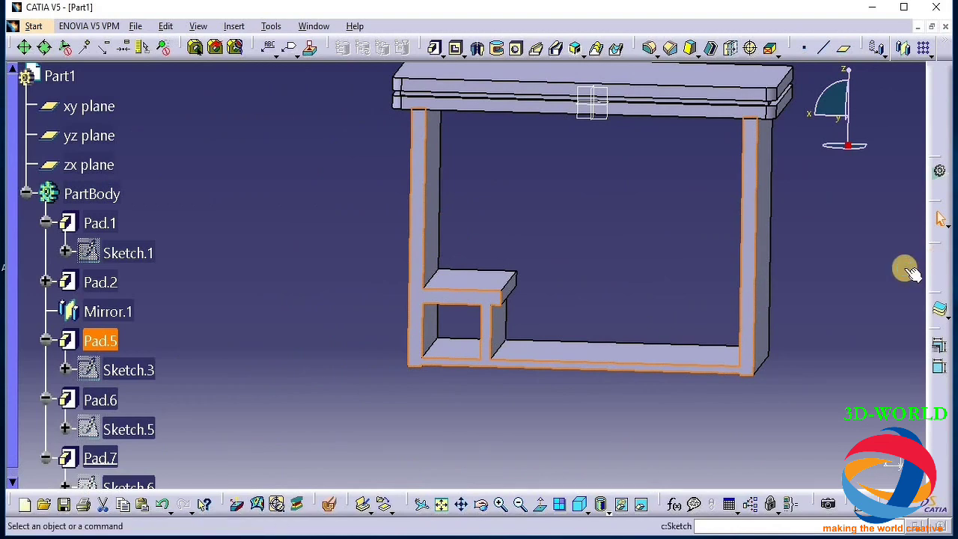
pyautogui.click(941, 263)
# Draw a thin centred rectangle just below the tabletop
pyautogui.click(583, 49)
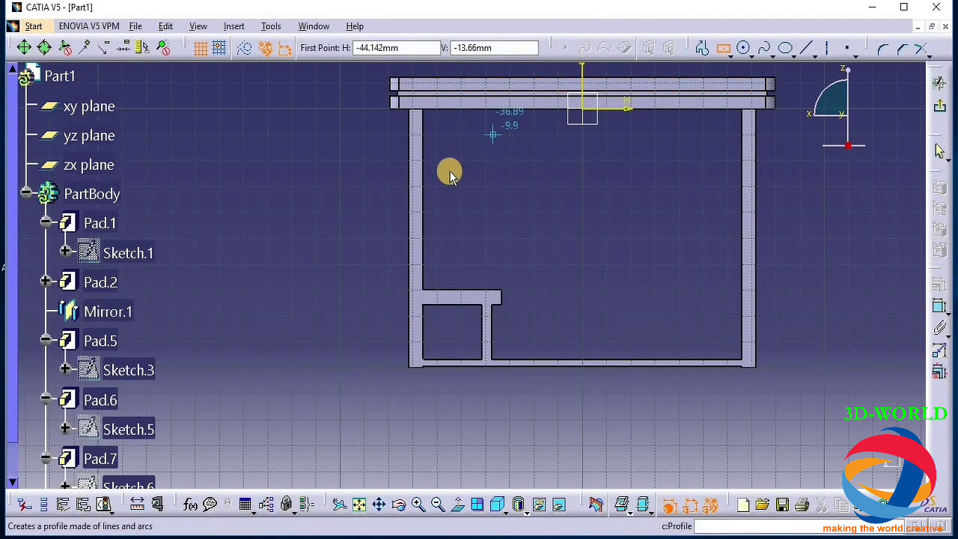
pyautogui.click(432, 165)
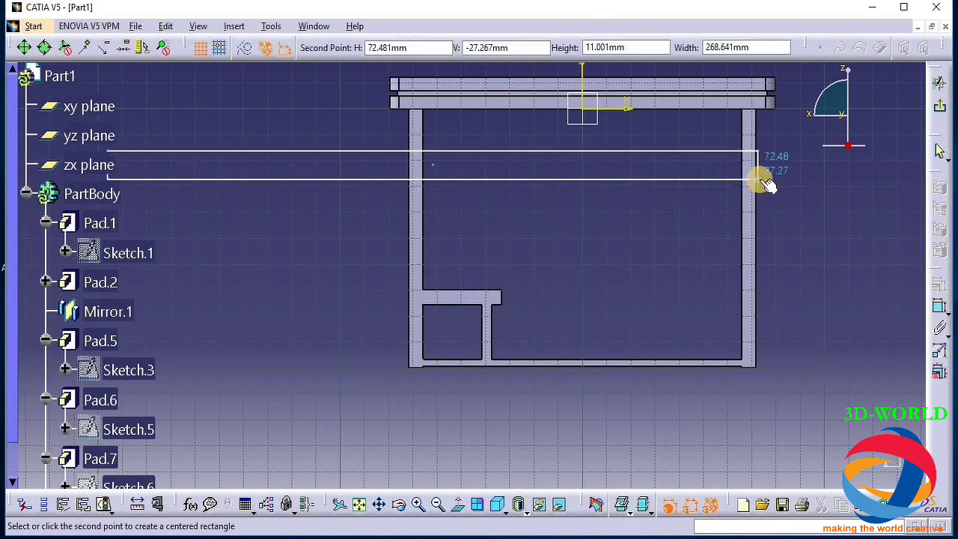
pyautogui.click(644, 175)
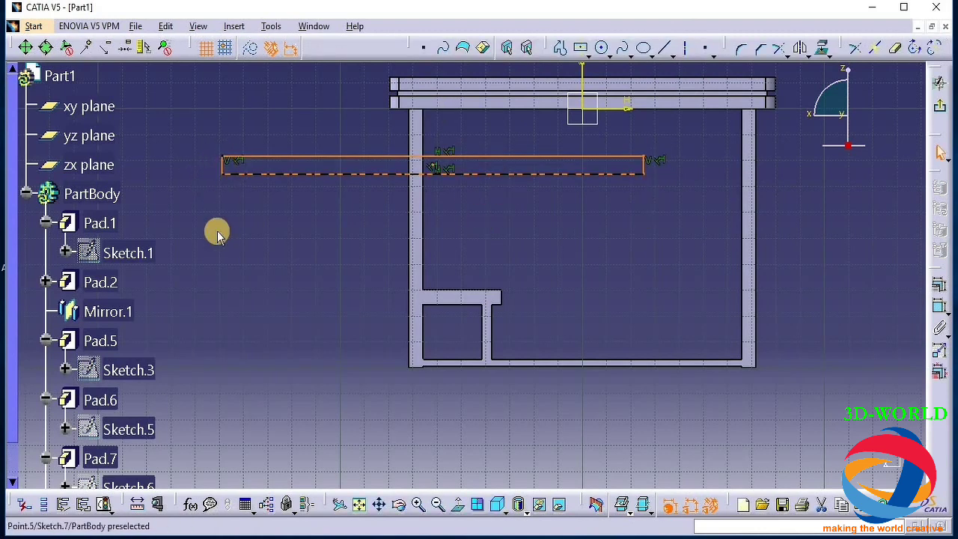
pyautogui.click(325, 207)
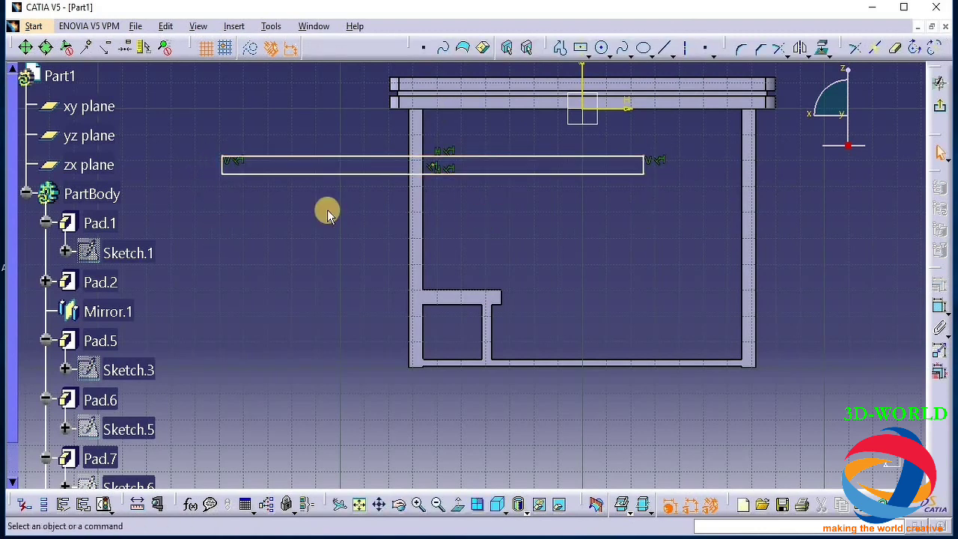
# Make both rectangle ends coincide with the legs' inner edges, then drag the bar lower
pyautogui.click(740, 166)
pyautogui.click(939, 280)
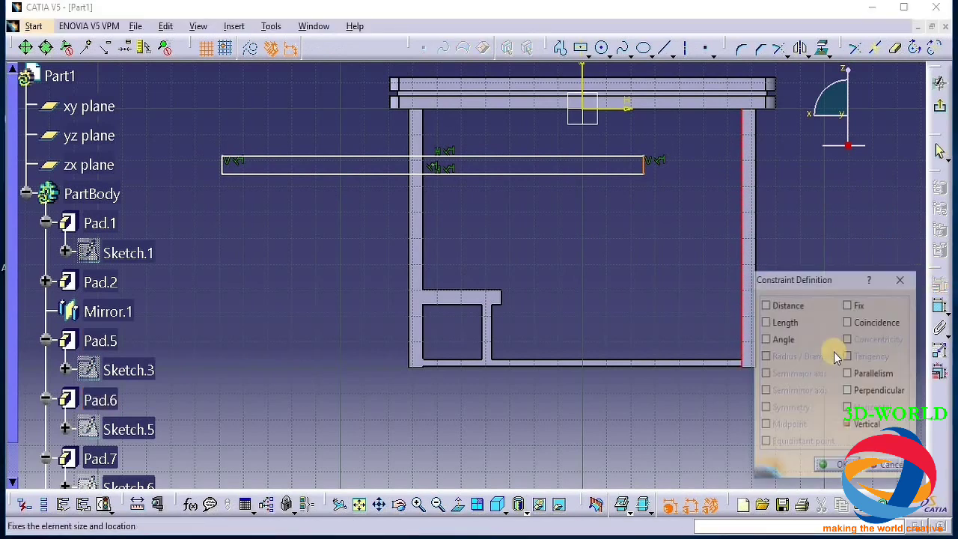
pyautogui.click(847, 322)
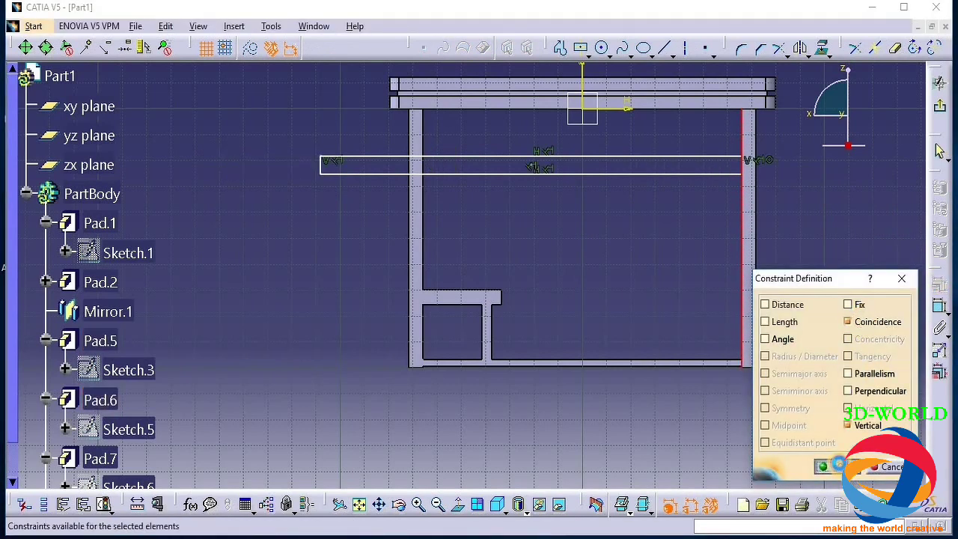
pyautogui.click(837, 466)
pyautogui.click(320, 163)
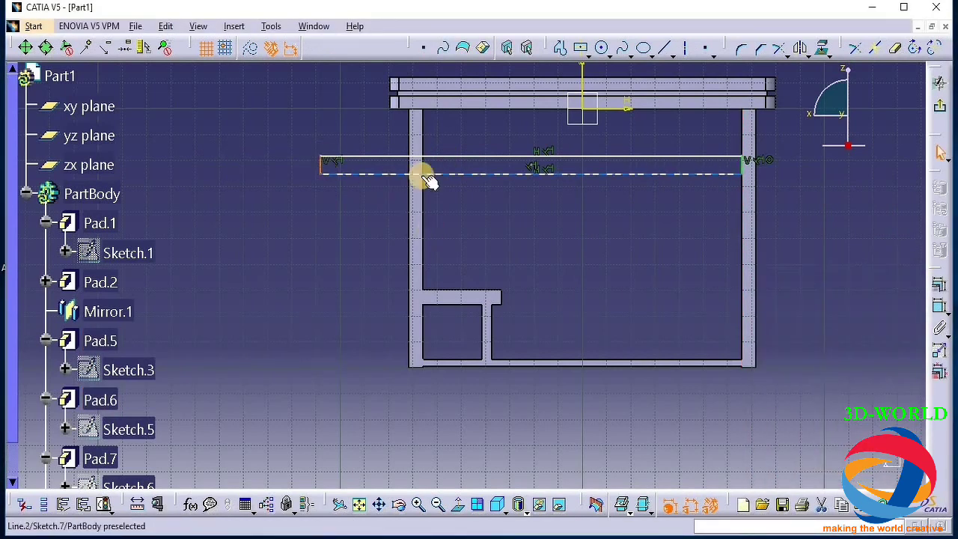
pyautogui.keyDown('ctrl'); pyautogui.click(423, 174); pyautogui.keyUp('ctrl')
pyautogui.click(939, 284)
pyautogui.click(863, 323)
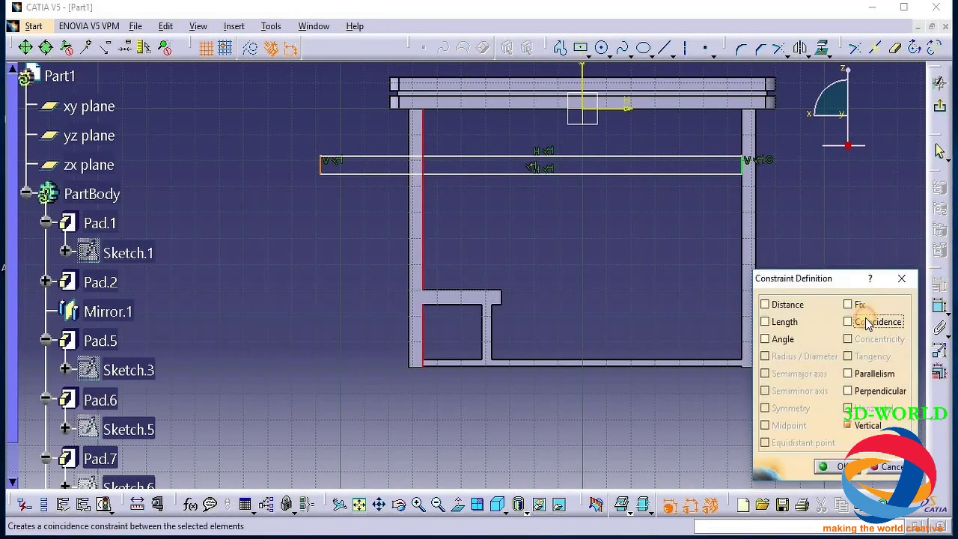
pyautogui.click(838, 465)
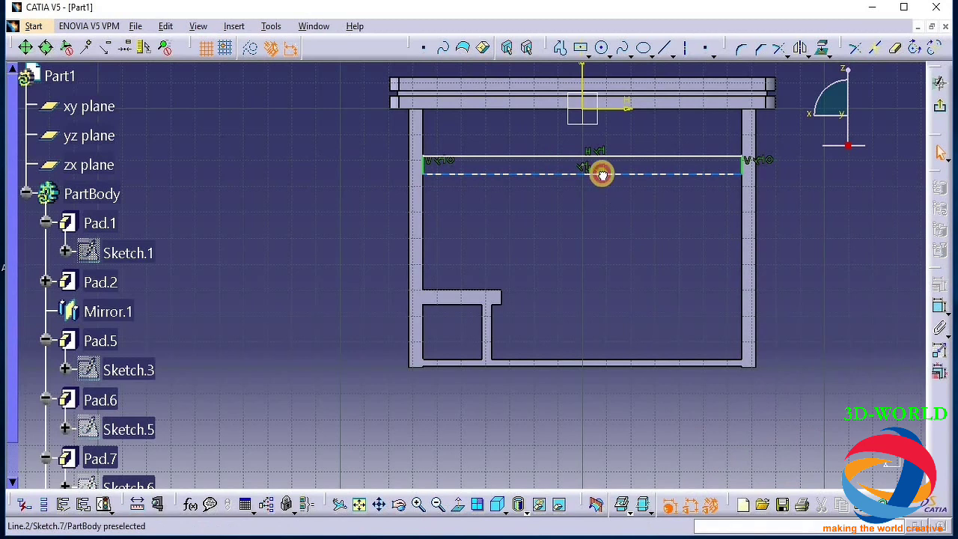
pyautogui.moveTo(603, 173); pyautogui.dragTo(608, 171)
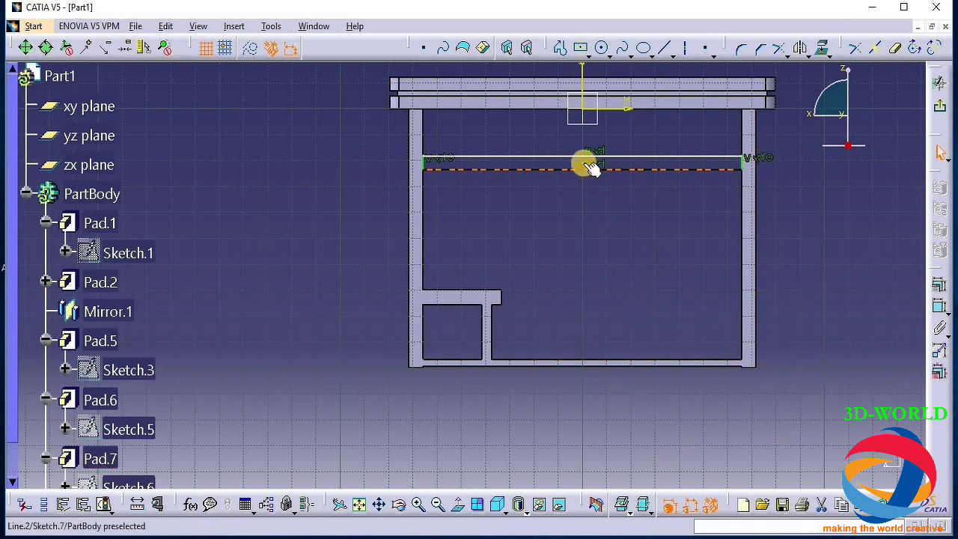
pyautogui.moveTo(584, 165)
pyautogui.mouseDown()
pyautogui.moveTo(577, 193)
pyautogui.moveTo(581, 183)
pyautogui.mouseUp()
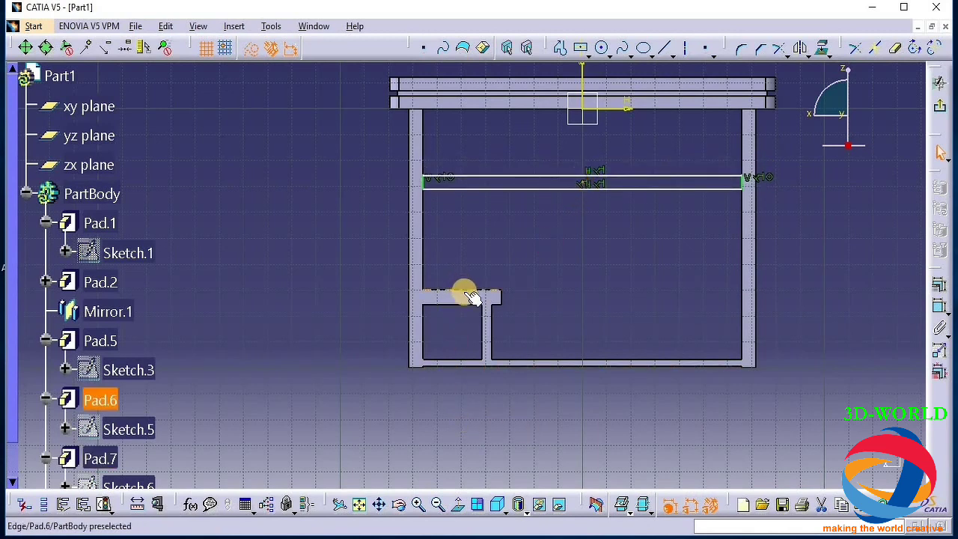
# Pad Sketch.7 up to the Pad.5 leg face, forming the middle crossbar
pyautogui.click(939, 105)
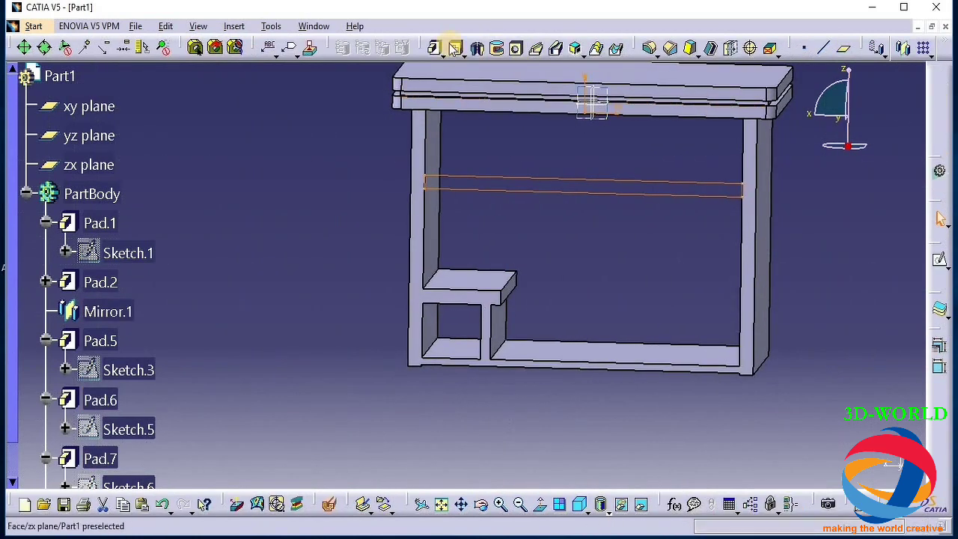
pyautogui.click(435, 48)
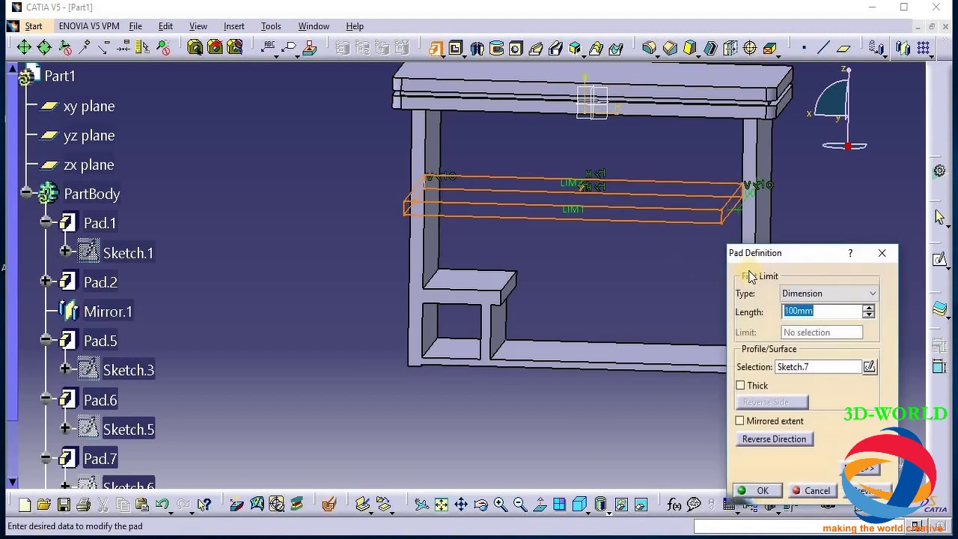
pyautogui.click(481, 504)
pyautogui.moveTo(342, 332); pyautogui.dragTo(478, 227)
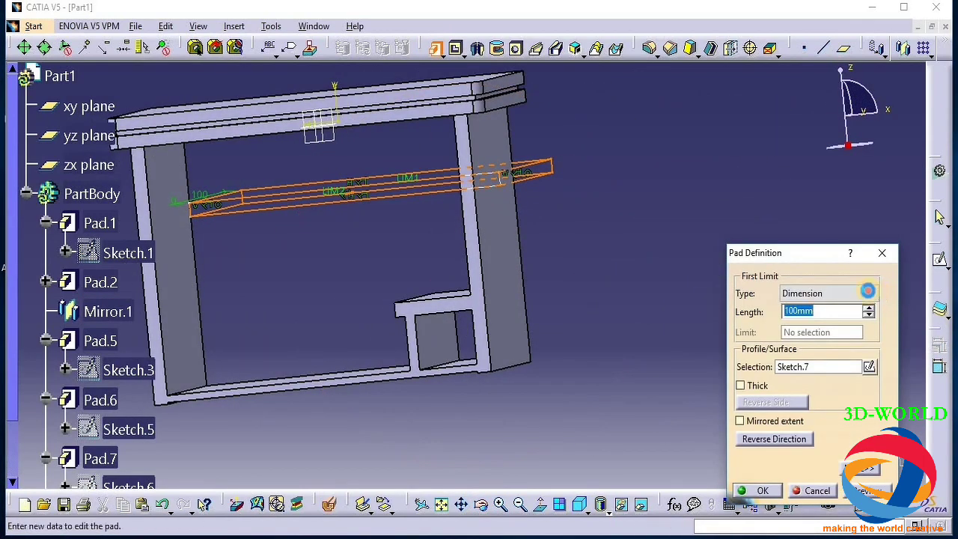
pyautogui.click(827, 293)
pyautogui.click(818, 343)
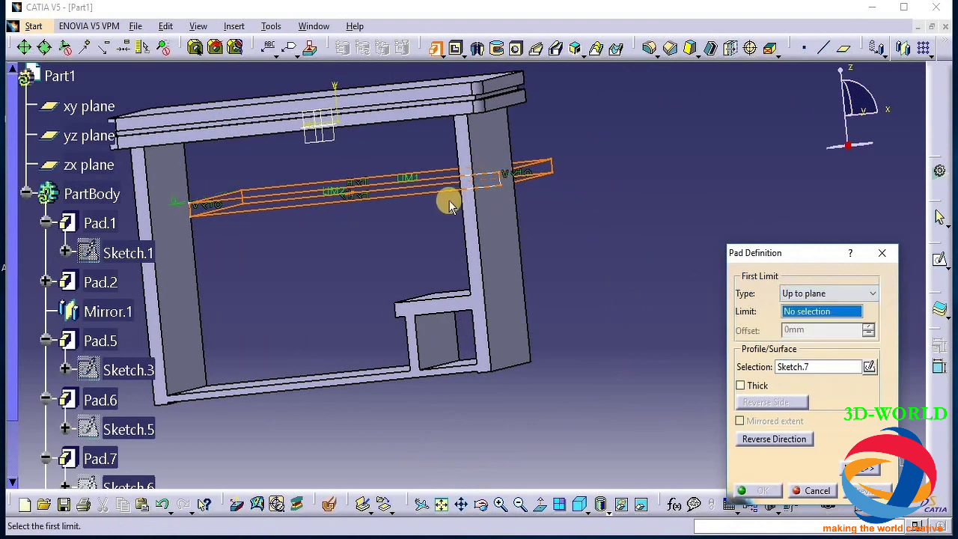
pyautogui.click(472, 214)
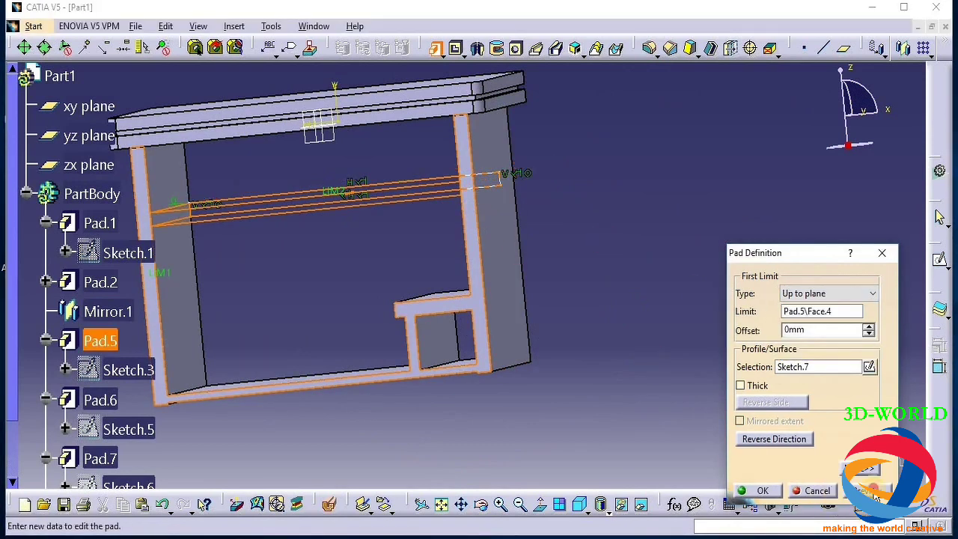
pyautogui.click(757, 490)
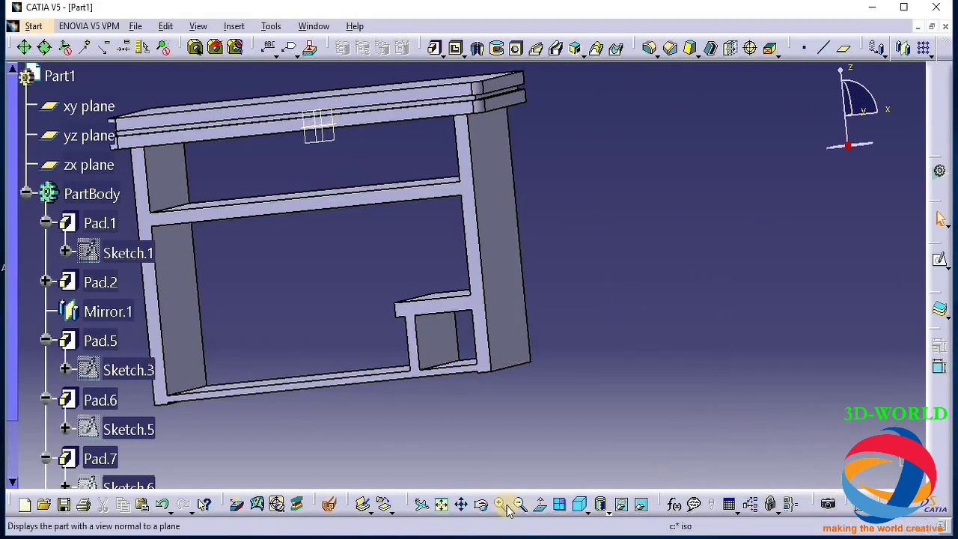
# Edit Sketch.5 to shift the tray support's lines rightward, then check the updated tray
pyautogui.click(483, 504)
pyautogui.moveTo(610, 357); pyautogui.dragTo(241, 388)
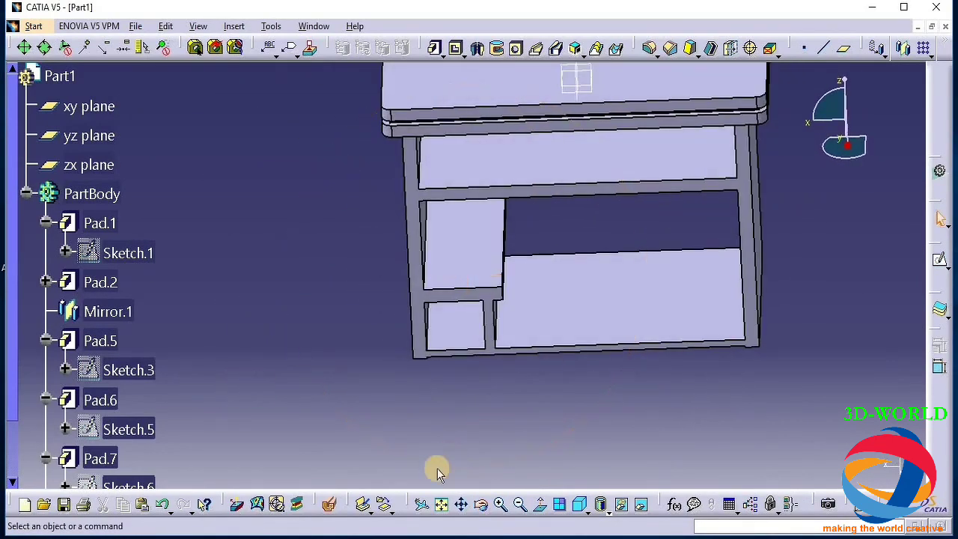
pyautogui.click(483, 504)
pyautogui.moveTo(545, 474); pyautogui.dragTo(458, 81)
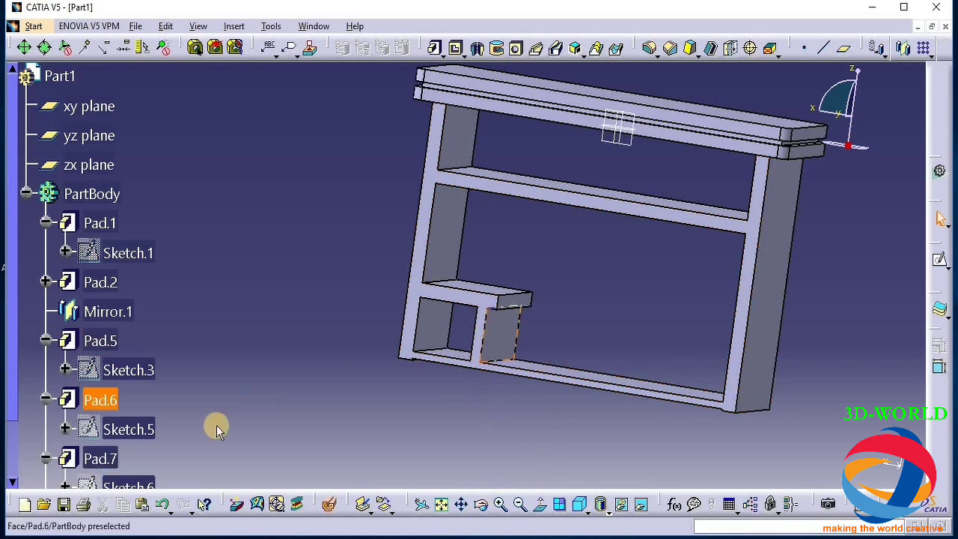
pyautogui.click(123, 428)
pyautogui.doubleClick(123, 428)
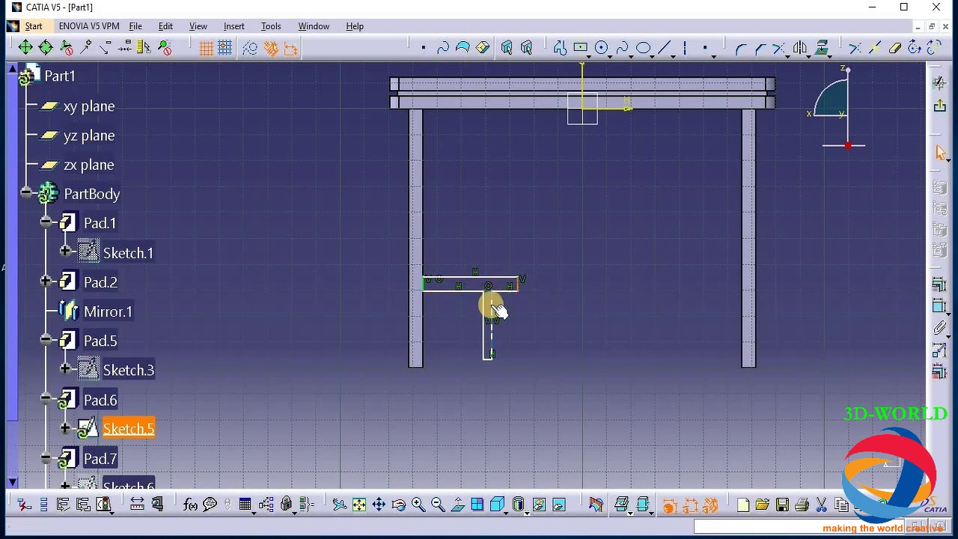
pyautogui.moveTo(512, 308); pyautogui.dragTo(504, 302)
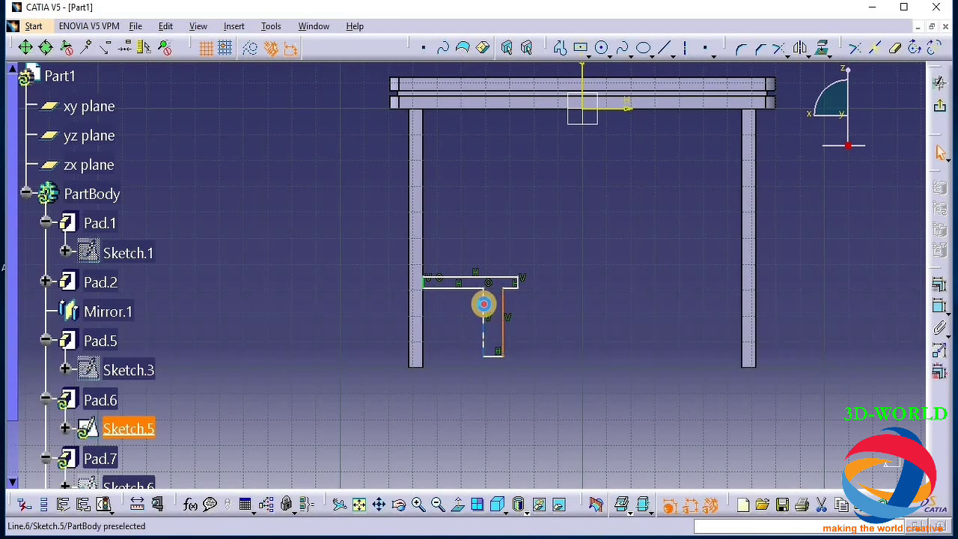
pyautogui.moveTo(486, 304); pyautogui.dragTo(492, 305)
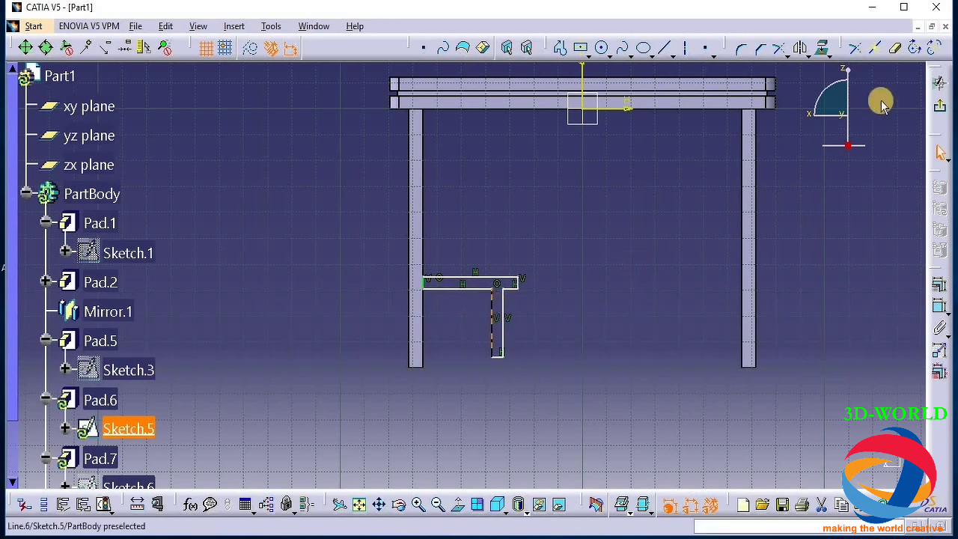
pyautogui.click(939, 84)
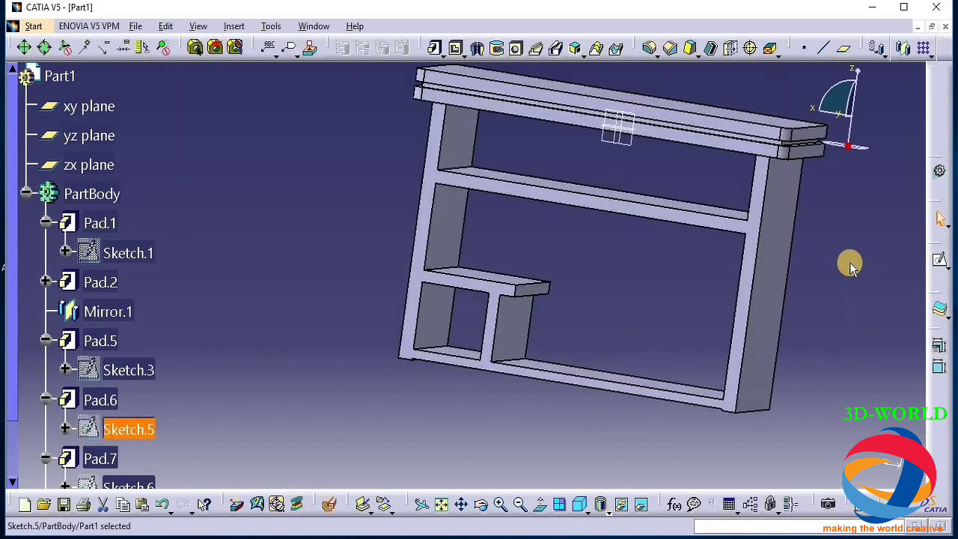
pyautogui.moveTo(507, 442); pyautogui.dragTo(494, 419)
# In Sketch.5, lengthen the tray's top edge and narrow the support into a thin divider
pyautogui.click(126, 427)
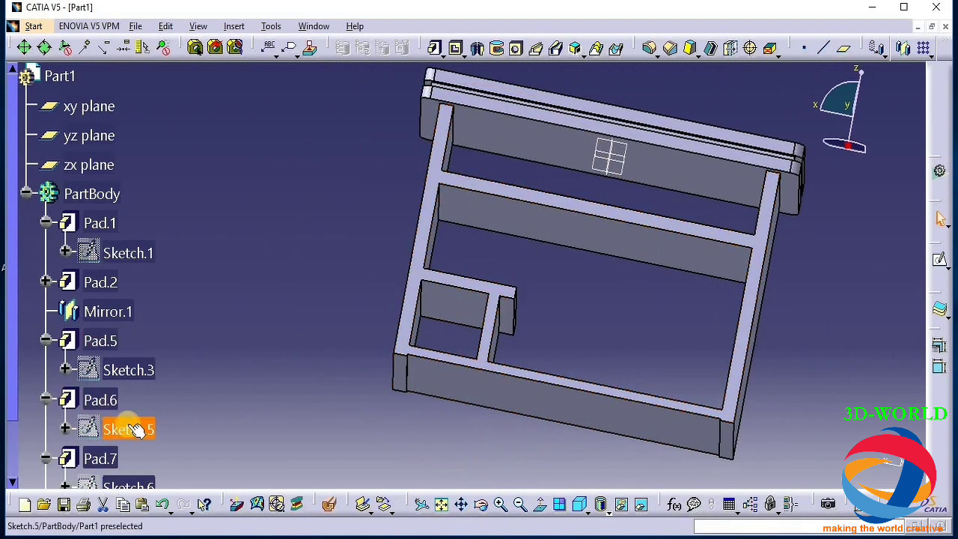
pyautogui.doubleClick(126, 425)
pyautogui.moveTo(527, 285)
pyautogui.mouseDown()
pyautogui.moveTo(539, 286)
pyautogui.moveTo(537, 312)
pyautogui.moveTo(528, 310)
pyautogui.mouseUp()
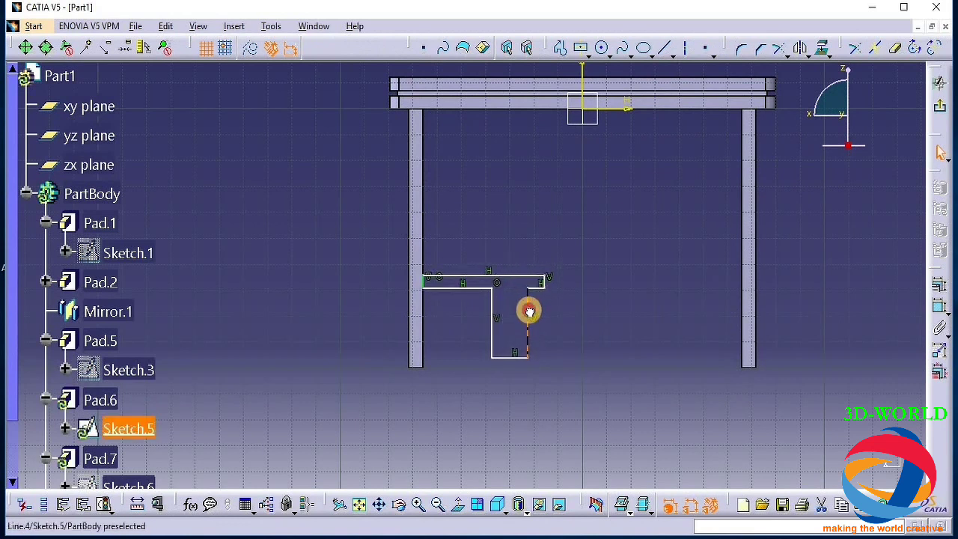
pyautogui.moveTo(515, 318); pyautogui.dragTo(517, 316)
pyautogui.click(522, 314)
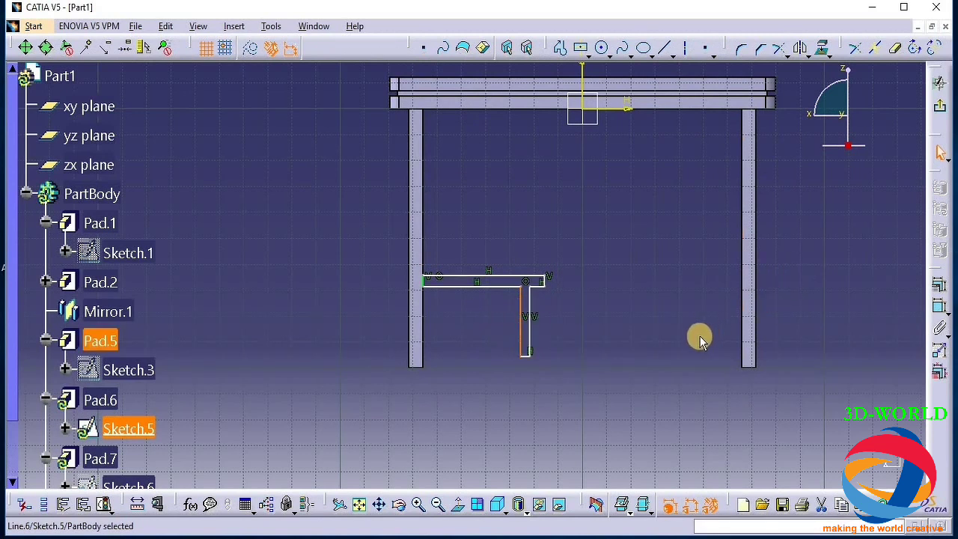
pyautogui.click(942, 152)
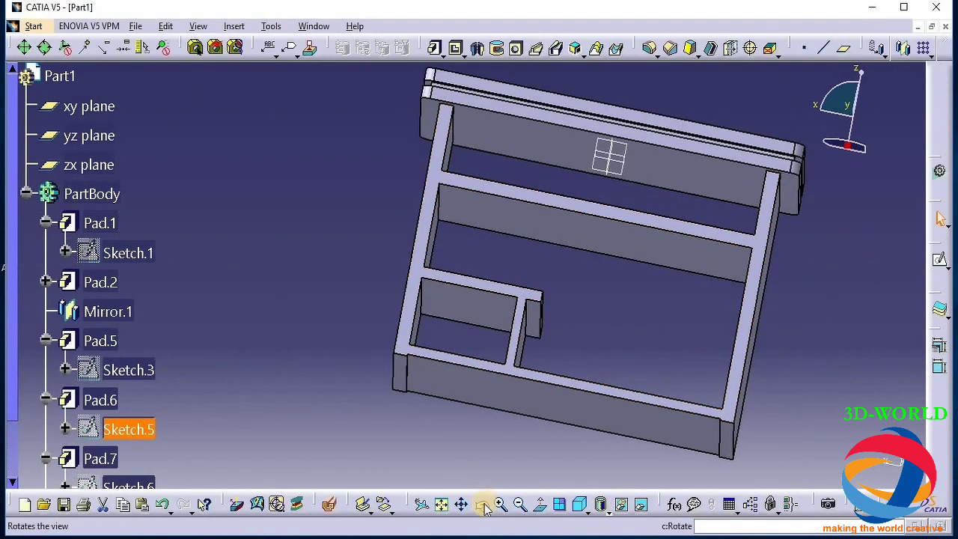
pyautogui.moveTo(580, 307); pyautogui.dragTo(592, 339)
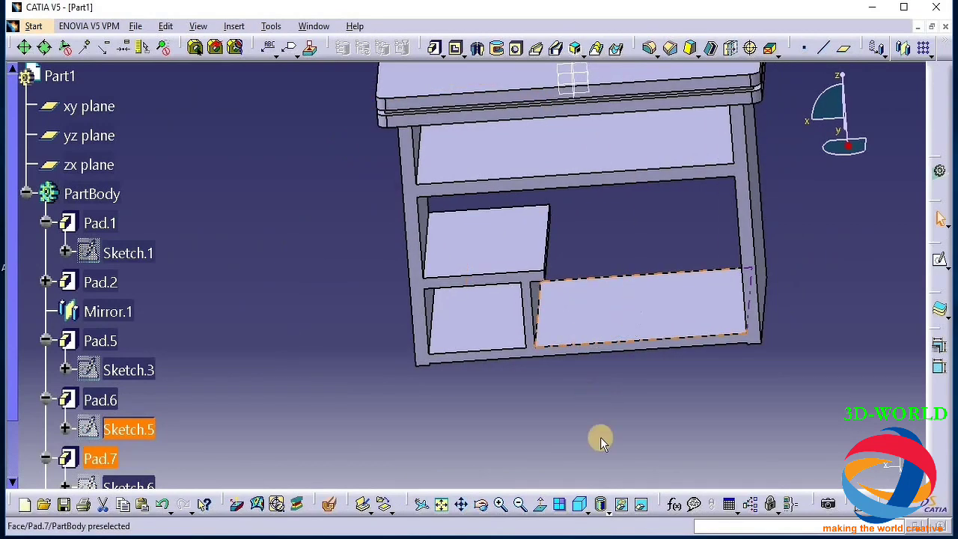
# Create Sketch.8 on the tabletop's top face with a small circle near one corner
pyautogui.click(555, 267)
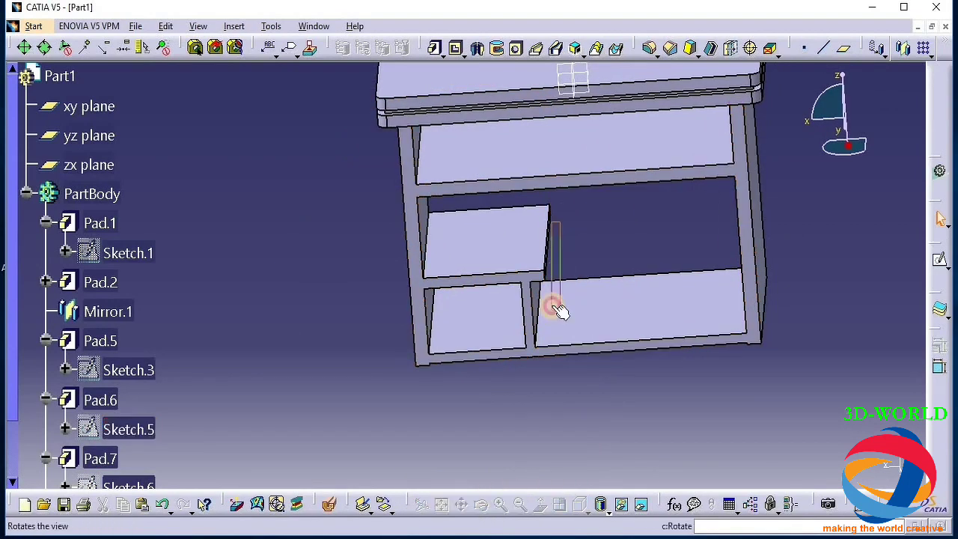
pyautogui.moveTo(614, 234); pyautogui.dragTo(621, 337)
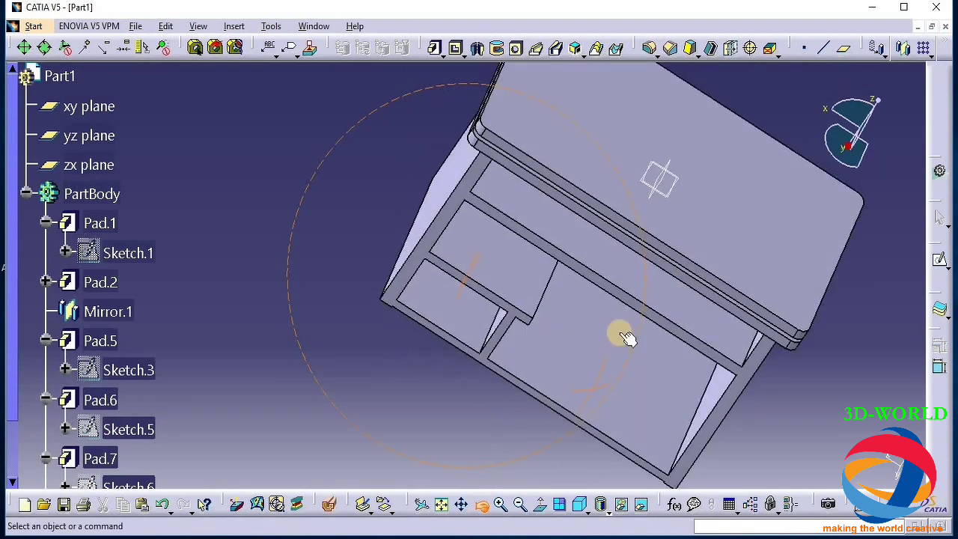
pyautogui.click(940, 259)
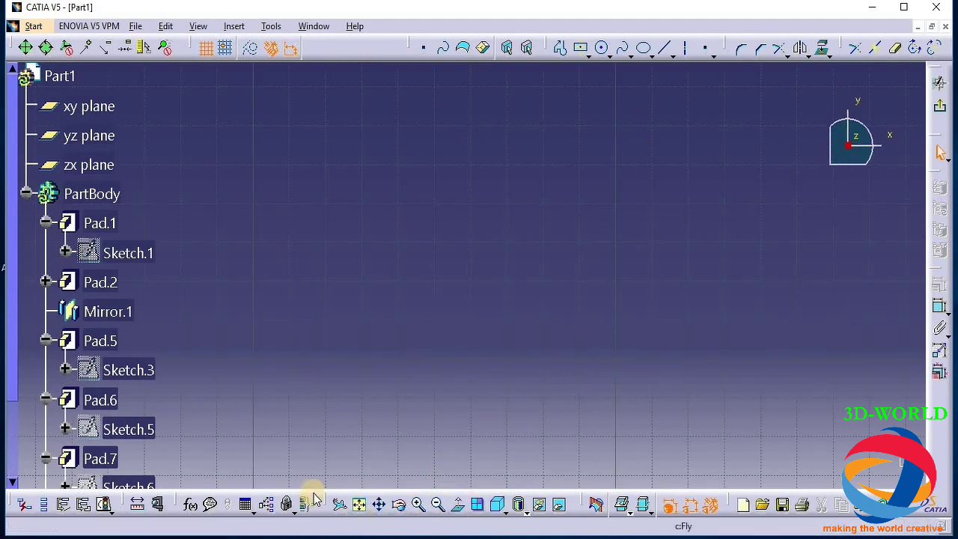
pyautogui.click(357, 505)
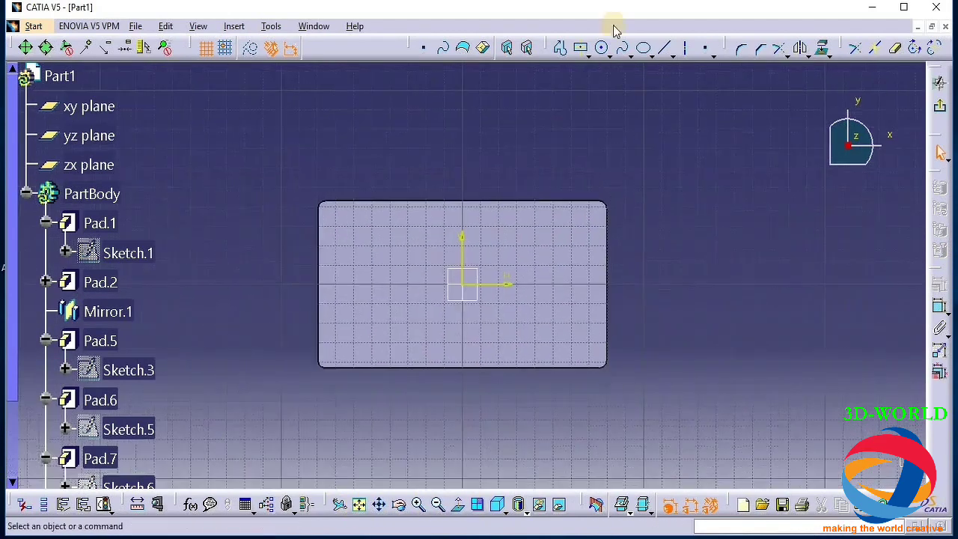
pyautogui.click(602, 50)
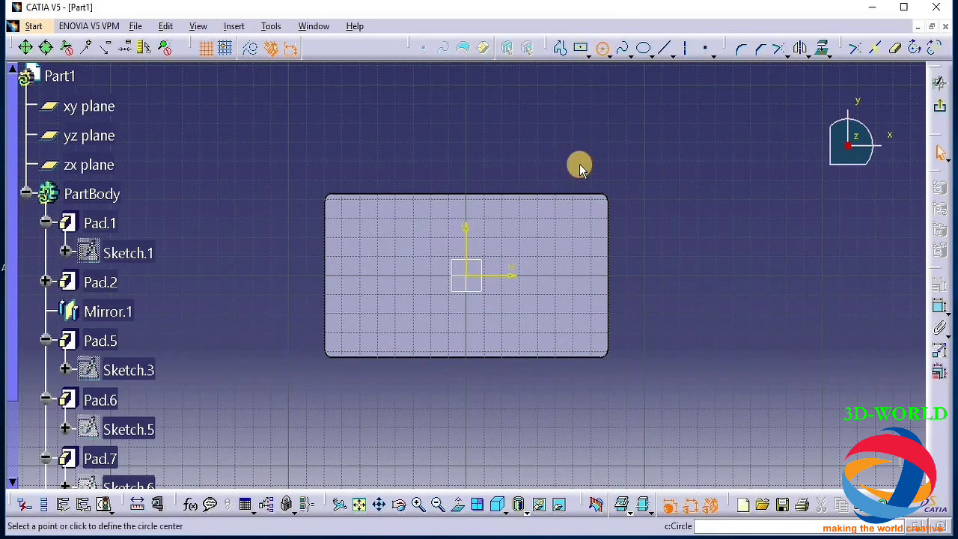
pyautogui.click(574, 220)
pyautogui.click(585, 223)
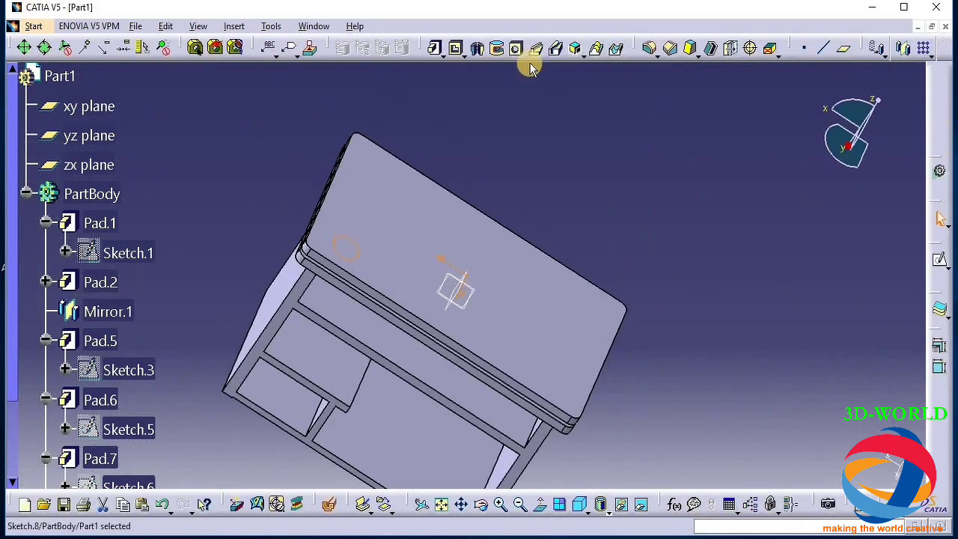
pyautogui.click(435, 48)
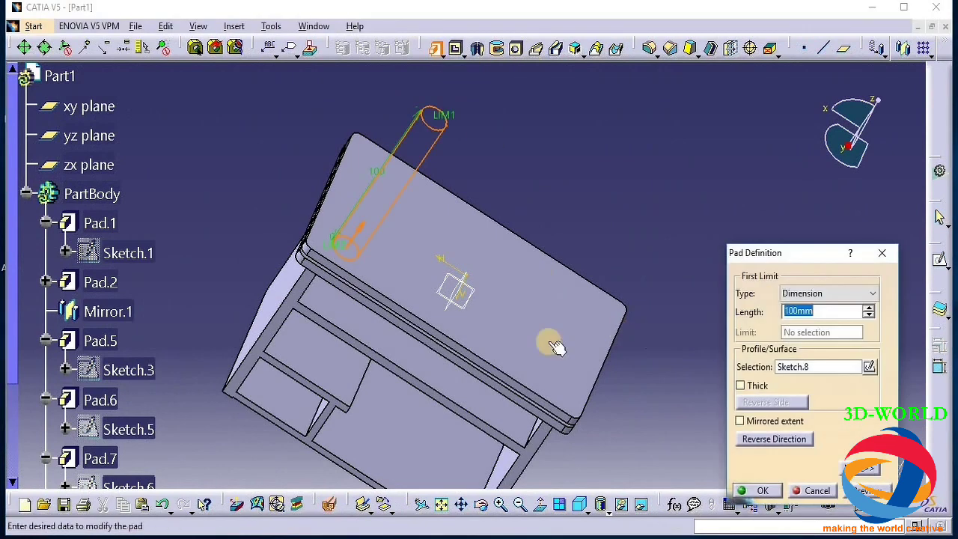
pyautogui.click(816, 296)
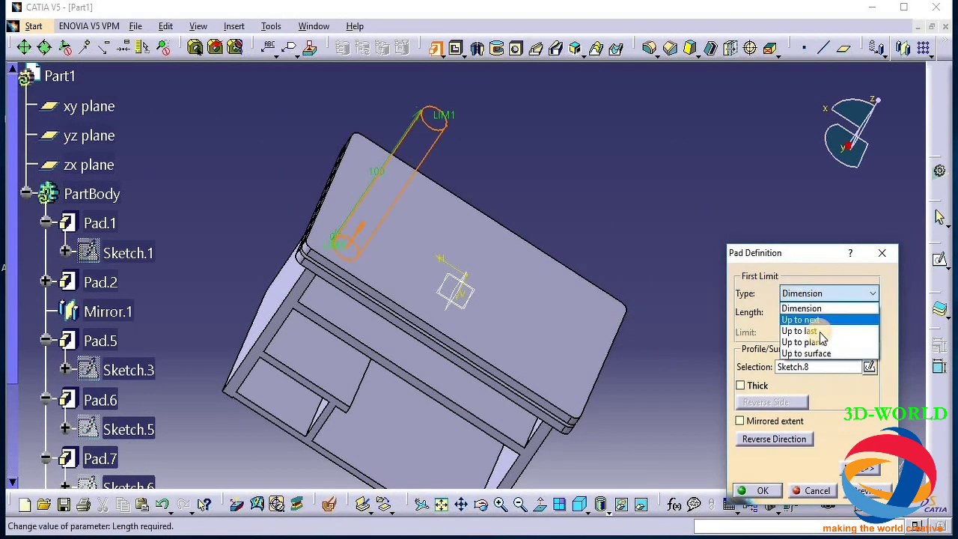
pyautogui.click(805, 343)
pyautogui.click(483, 512)
pyautogui.moveTo(444, 479); pyautogui.dragTo(395, 257)
pyautogui.click(399, 254)
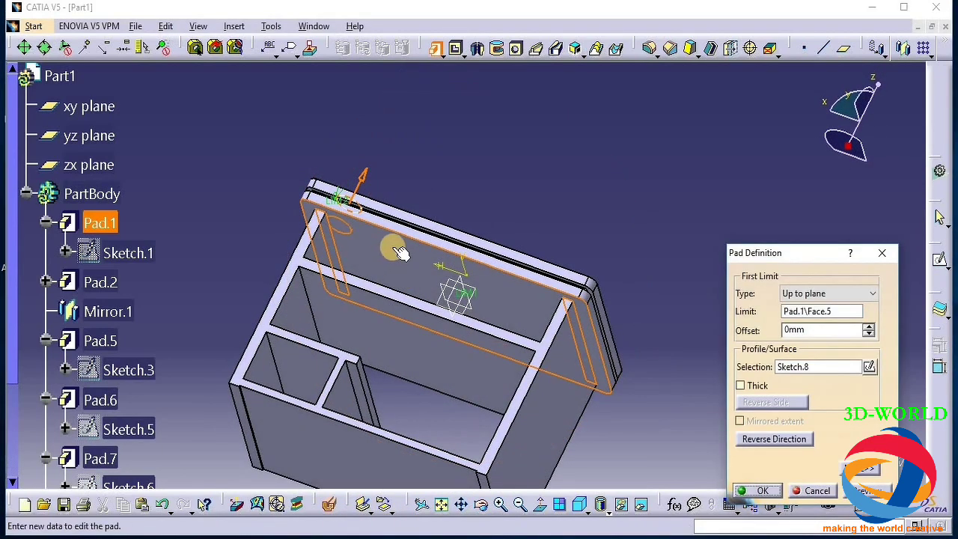
pyautogui.click(762, 492)
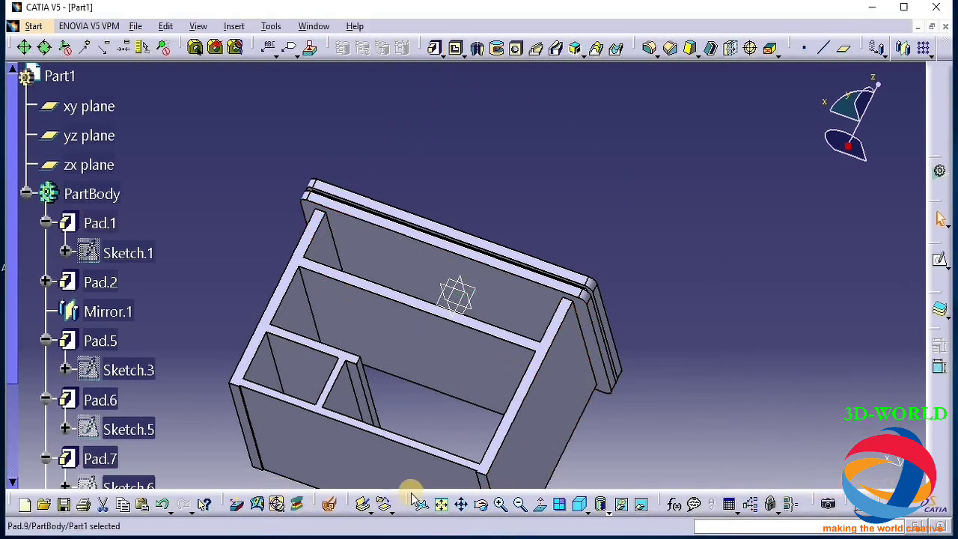
pyautogui.moveTo(405, 357); pyautogui.dragTo(741, 282)
pyautogui.moveTo(741, 282); pyautogui.dragTo(841, 151, button='middle')
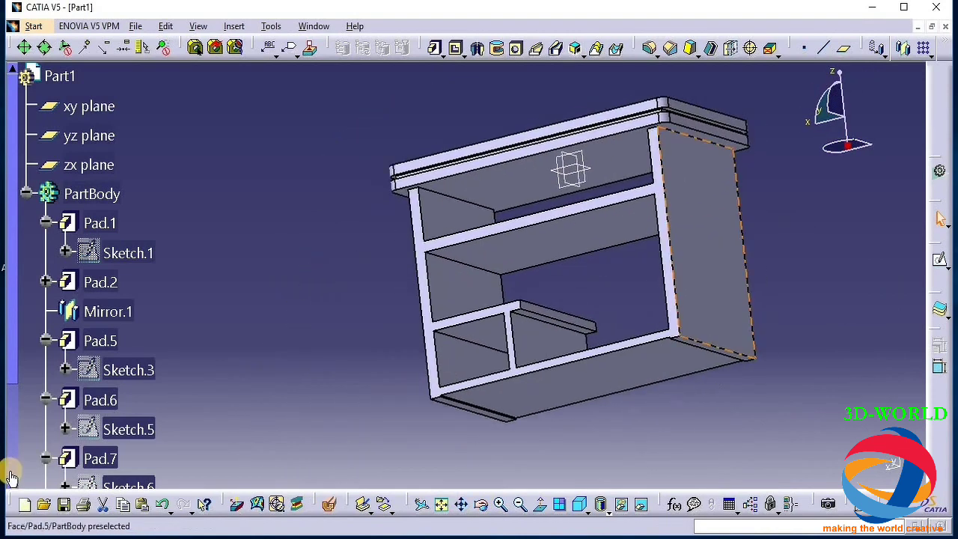
pyautogui.scroll(-2, 12, 438)
pyautogui.click(106, 477)
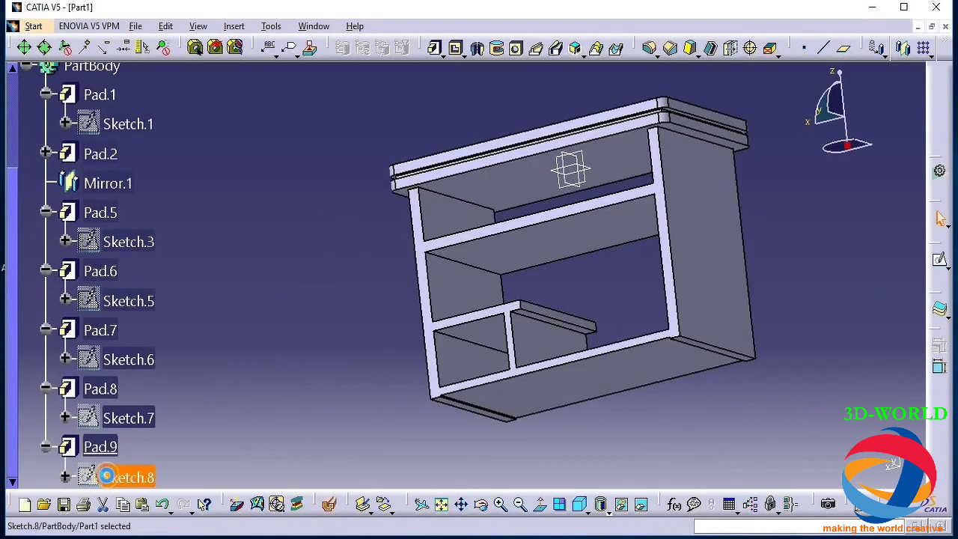
pyautogui.doubleClick(107, 476)
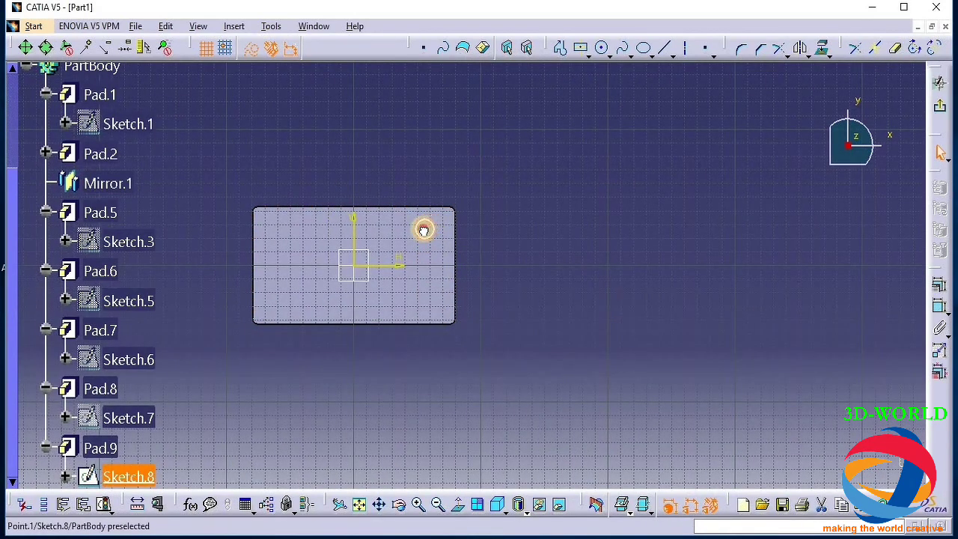
pyautogui.rightClick(111, 448)
pyautogui.click(377, 436)
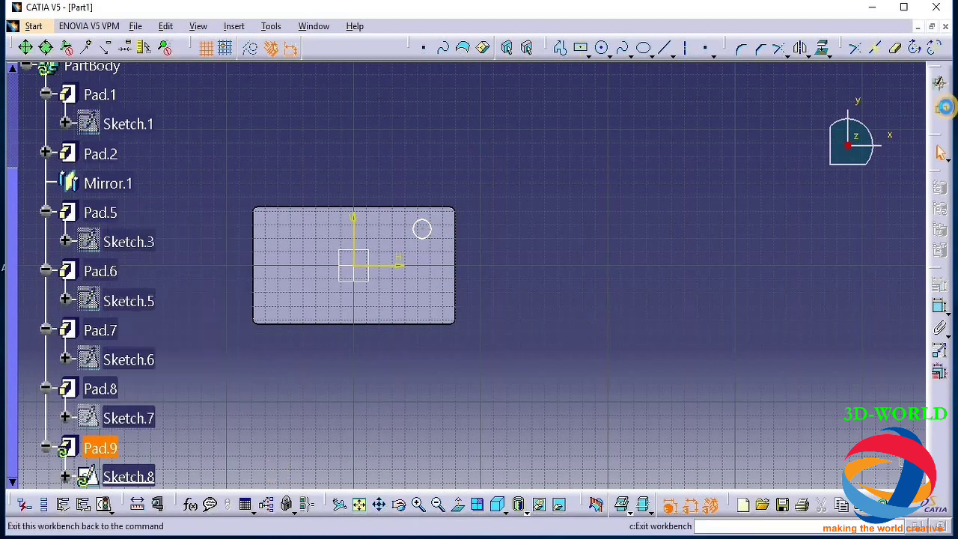
pyautogui.click(945, 108)
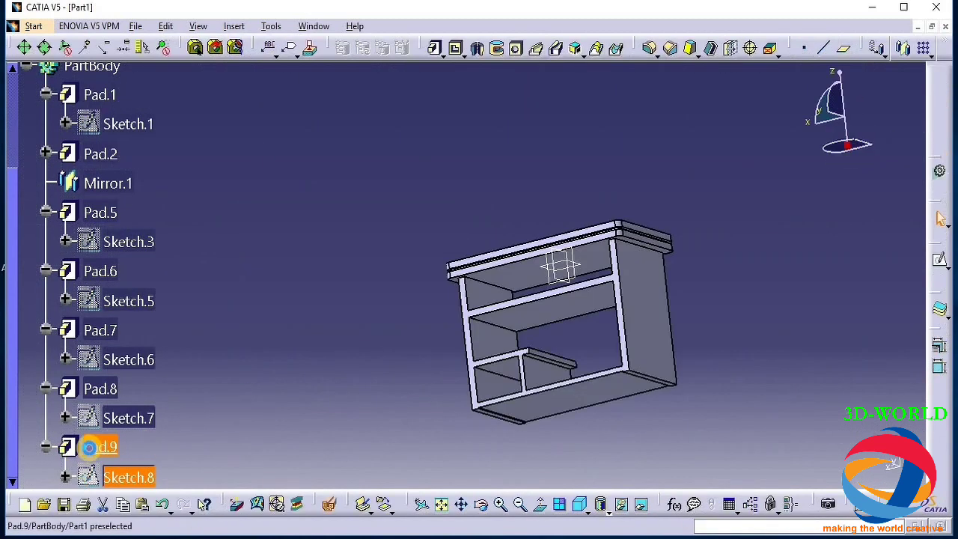
pyautogui.rightClick(89, 447)
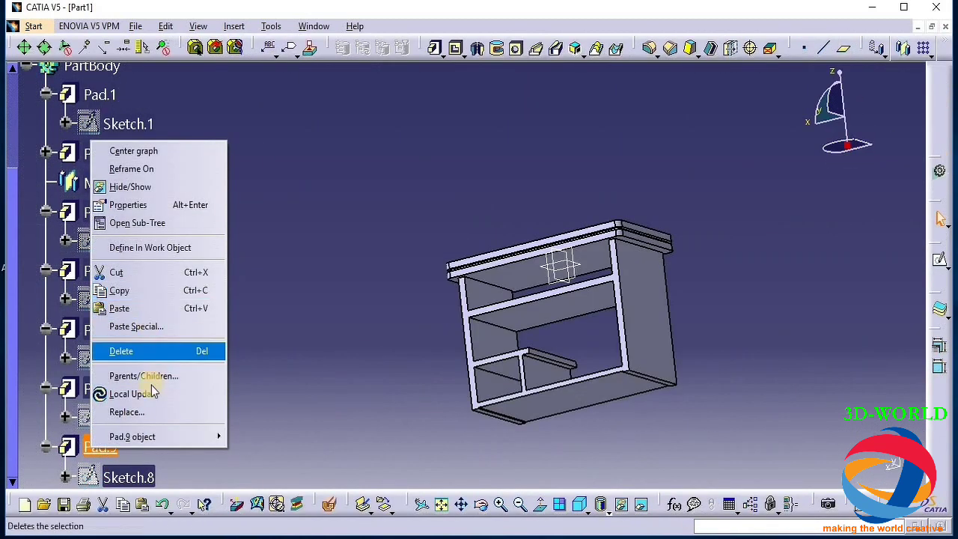
pyautogui.click(155, 350)
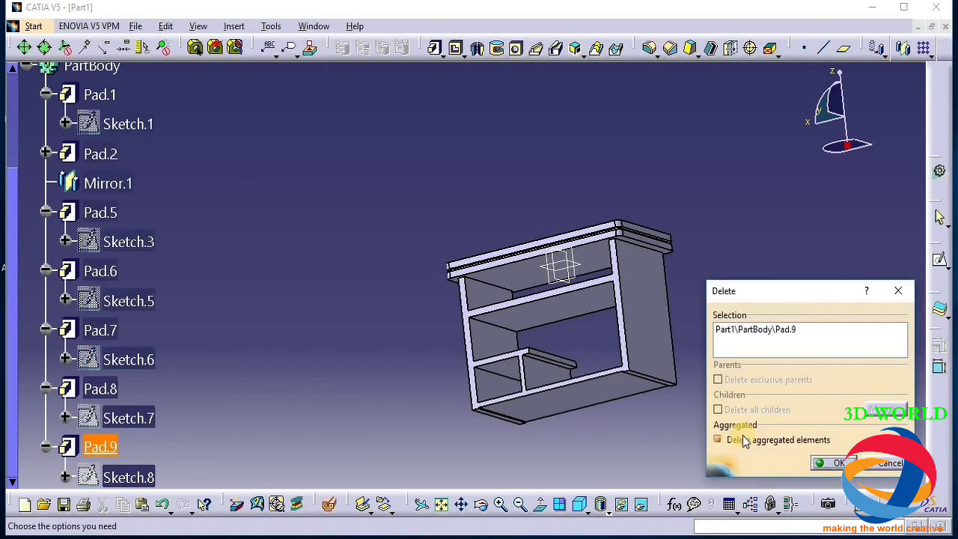
# Confirm deleting Pad.9 and select the circle sketch Sketch.8
pyautogui.click(837, 462)
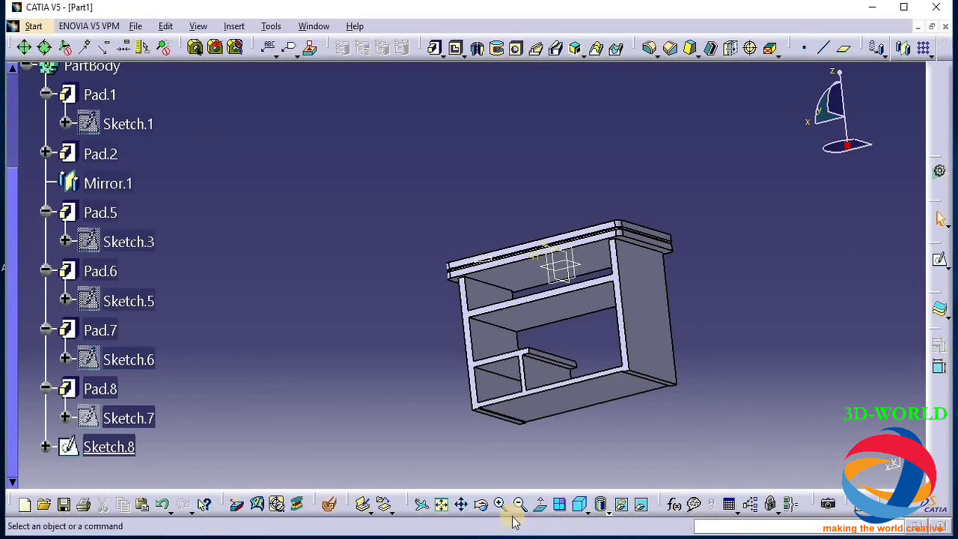
pyautogui.click(481, 504)
pyautogui.moveTo(501, 202); pyautogui.dragTo(505, 357)
pyautogui.click(487, 328)
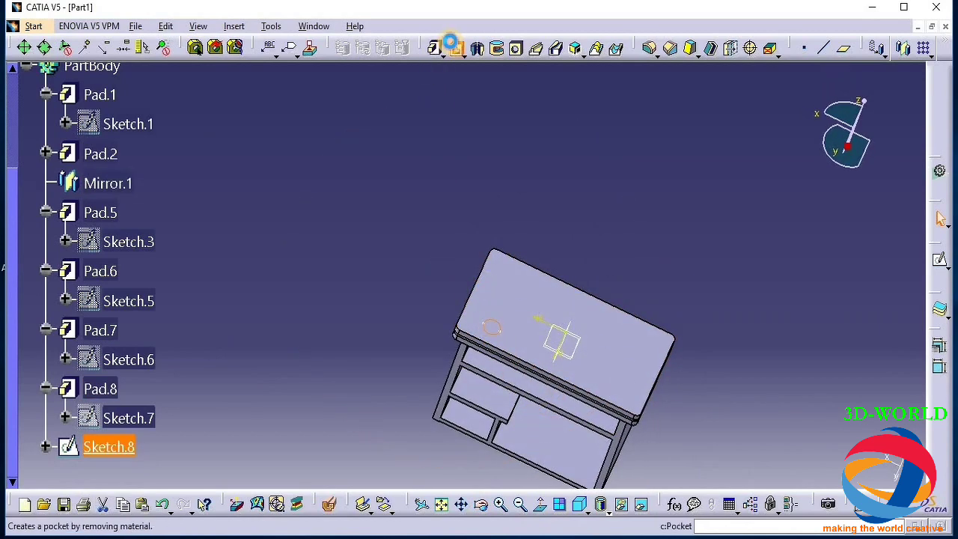
# Pocket Sketch.8 up to the tabletop's top face, creating Pocket.1
pyautogui.click(453, 43)
pyautogui.click(833, 293)
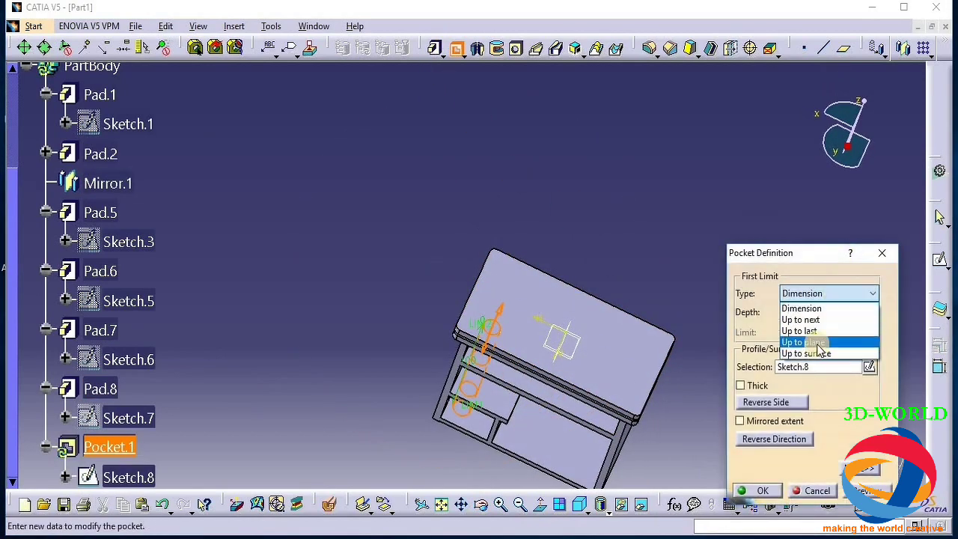
pyautogui.click(819, 345)
pyautogui.moveTo(481, 507); pyautogui.dragTo(513, 278)
pyautogui.click(517, 279)
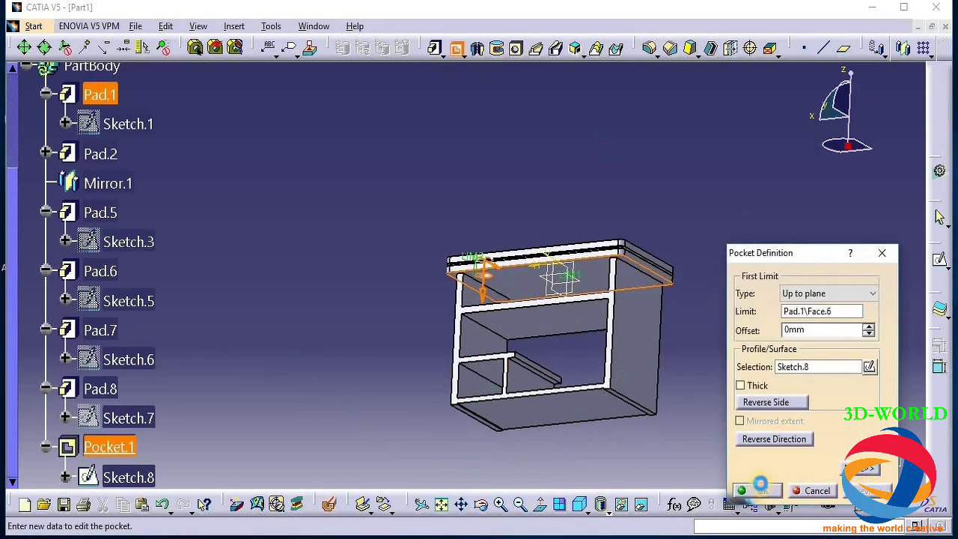
pyautogui.click(761, 488)
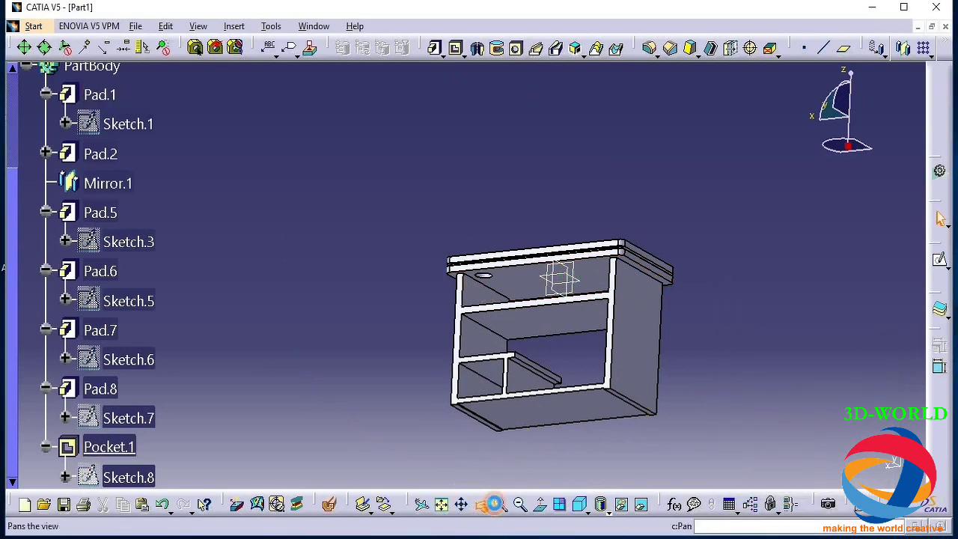
# Orbit, zoom and pan the table to inspect the new hole from the front
pyautogui.click(490, 504)
pyautogui.moveTo(776, 310); pyautogui.dragTo(309, 322)
pyautogui.click(500, 504)
pyautogui.moveTo(471, 385); pyautogui.dragTo(734, 249, button='middle')
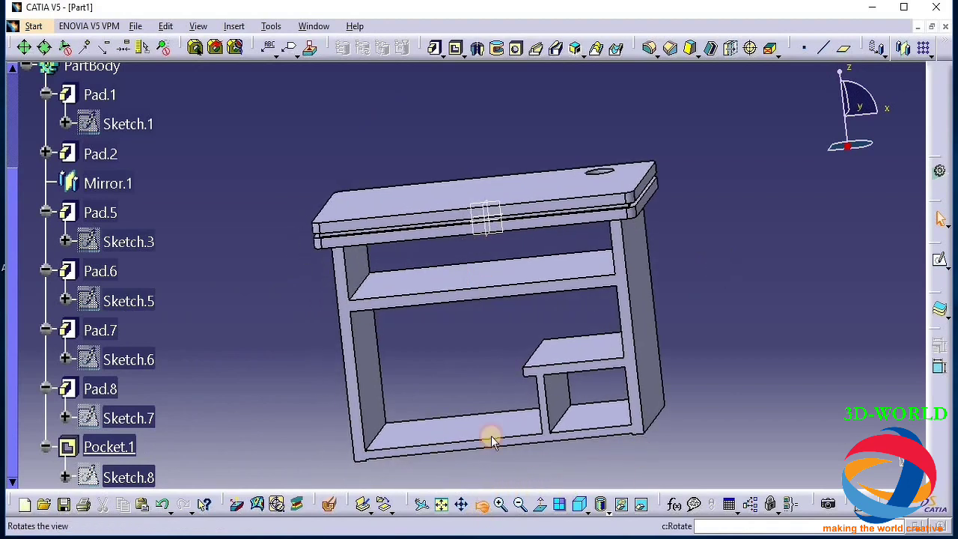
pyautogui.moveTo(521, 249)
pyautogui.mouseDown(button='middle')
pyautogui.moveTo(557, 301)
pyautogui.moveTo(531, 248)
pyautogui.moveTo(549, 272)
pyautogui.moveTo(508, 266)
pyautogui.moveTo(514, 242)
pyautogui.moveTo(515, 251)
pyautogui.mouseUp(button='middle')
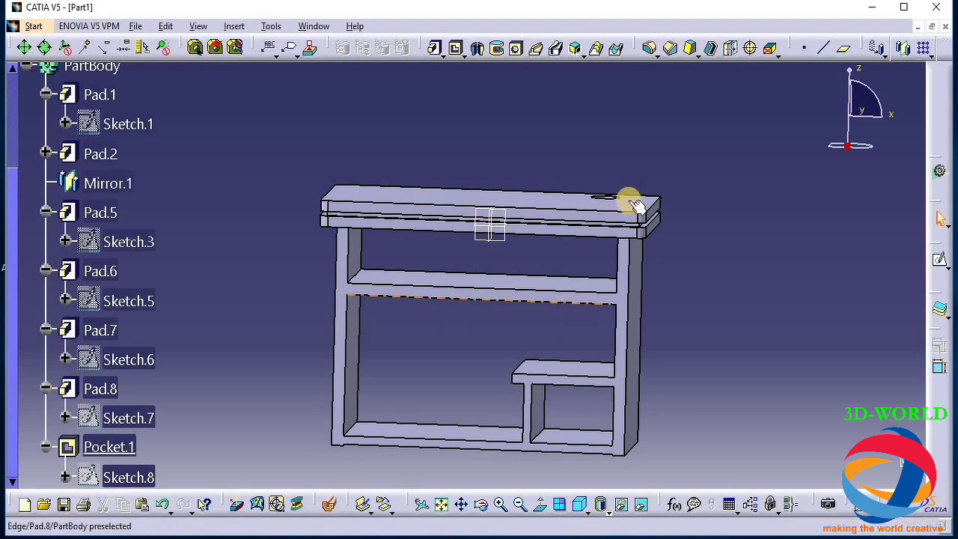
# Orbit the table through several angles to view it from below and behind
pyautogui.click(478, 509)
pyautogui.moveTo(479, 342); pyautogui.dragTo(439, 382)
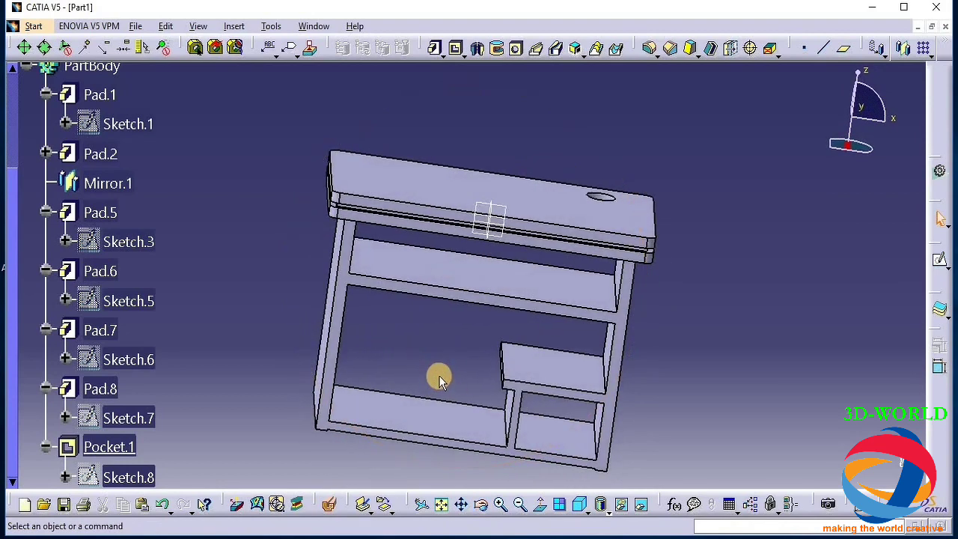
pyautogui.click(481, 511)
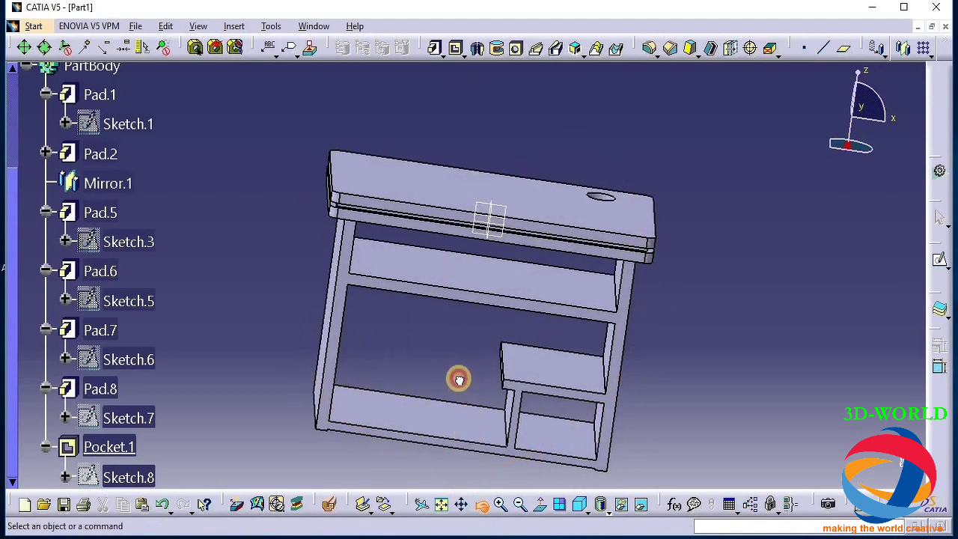
pyautogui.moveTo(456, 379); pyautogui.dragTo(473, 380)
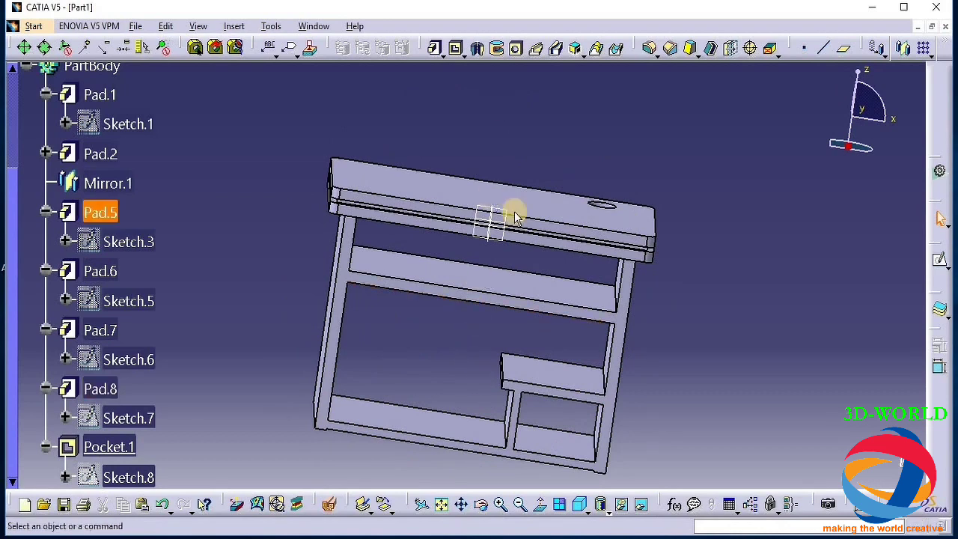
pyautogui.click(482, 510)
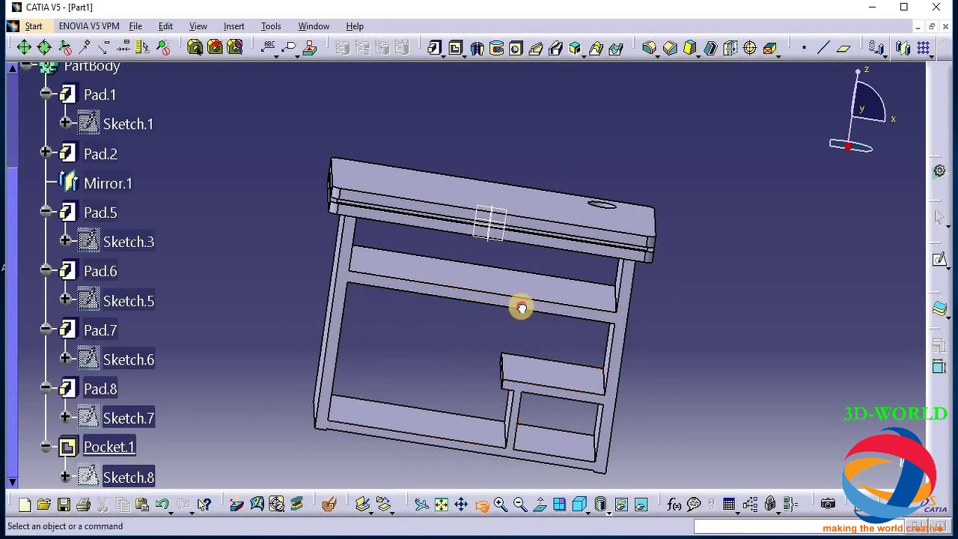
pyautogui.moveTo(522, 308)
pyautogui.mouseDown()
pyautogui.moveTo(597, 464)
pyautogui.moveTo(542, 336)
pyautogui.moveTo(563, 451)
pyautogui.moveTo(484, 274)
pyautogui.moveTo(442, 338)
pyautogui.moveTo(469, 270)
pyautogui.moveTo(486, 259)
pyautogui.moveTo(453, 231)
pyautogui.moveTo(499, 259)
pyautogui.moveTo(522, 300)
pyautogui.mouseUp()
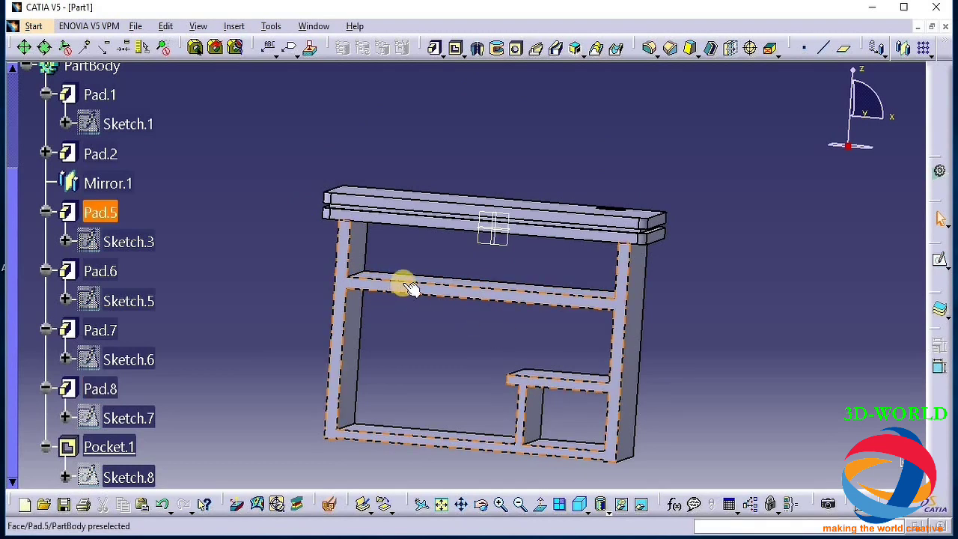
pyautogui.click(477, 504)
pyautogui.moveTo(468, 375); pyautogui.dragTo(431, 388)
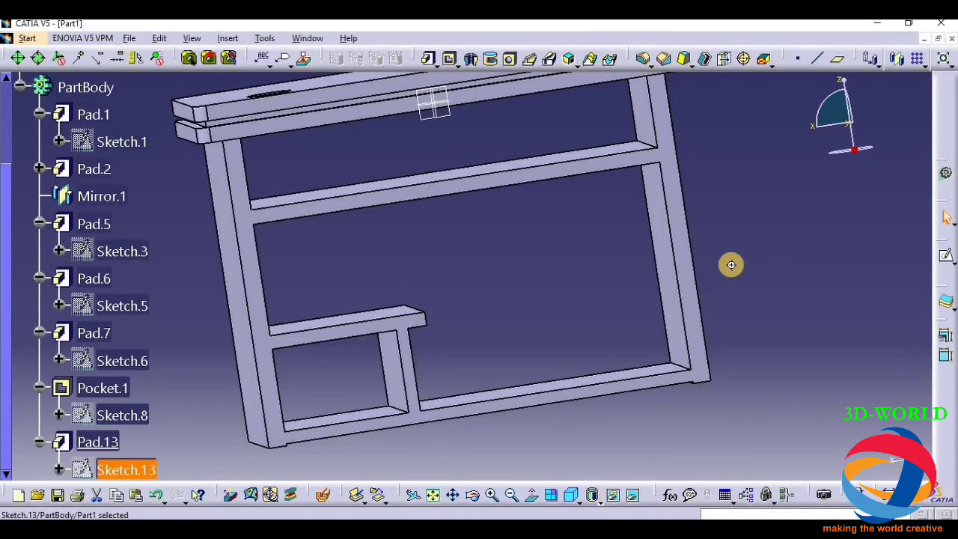
# Orbit the table until its shelves and keyboard tray face front
pyautogui.moveTo(732, 264); pyautogui.dragTo(569, 254, button='middle')
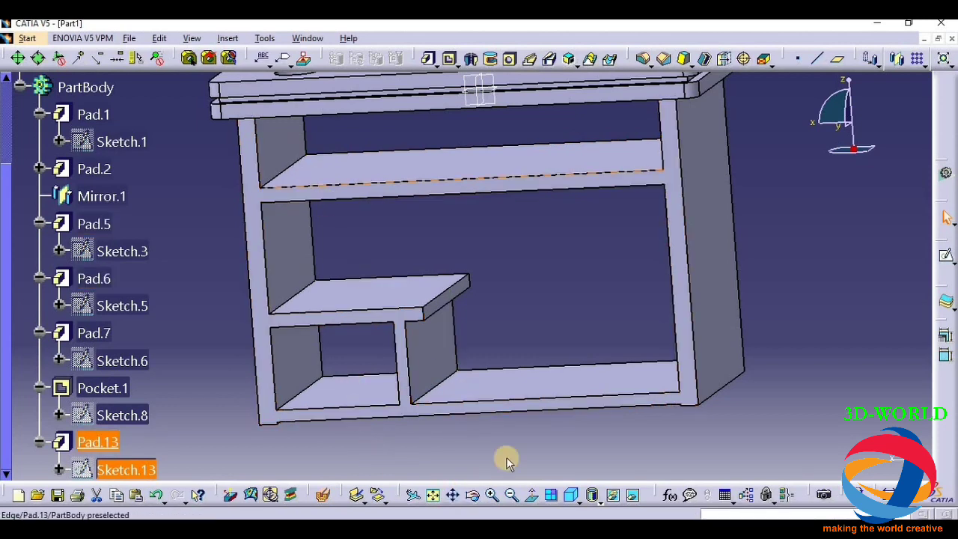
# Orbit and pan around the table frame from tilted, top and front angles, ending behind it
pyautogui.click(475, 495)
pyautogui.moveTo(734, 270); pyautogui.dragTo(516, 248)
pyautogui.click(516, 247)
pyautogui.moveTo(859, 235); pyautogui.dragTo(523, 218, button='middle')
pyautogui.moveTo(905, 284); pyautogui.dragTo(831, 307, button='middle')
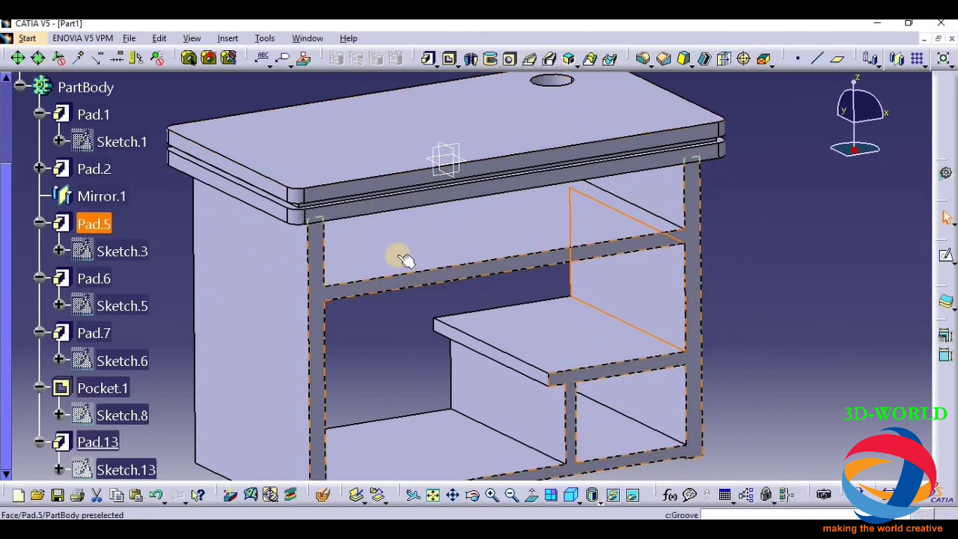
pyautogui.click(354, 290)
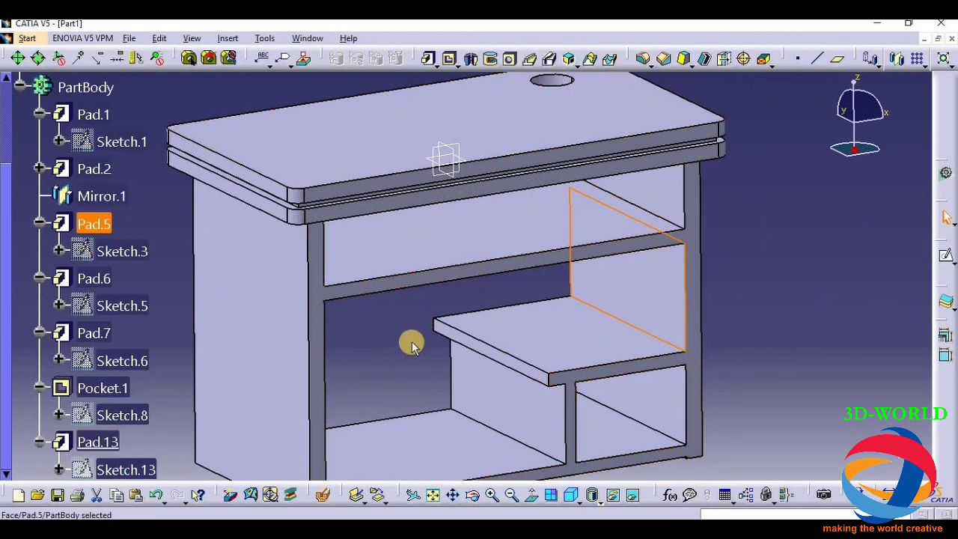
pyautogui.moveTo(764, 338); pyautogui.dragTo(349, 163, button='middle')
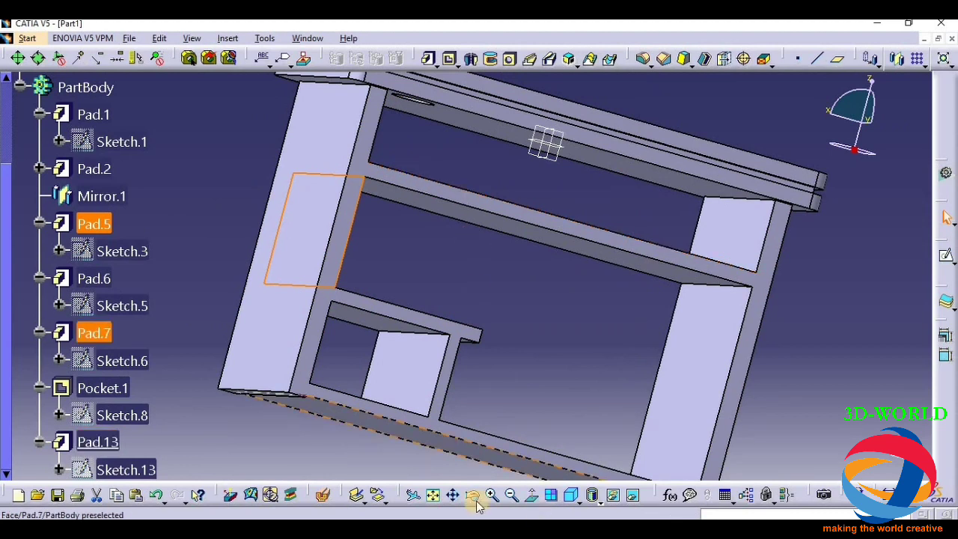
pyautogui.moveTo(233, 246); pyautogui.dragTo(462, 398, button='middle')
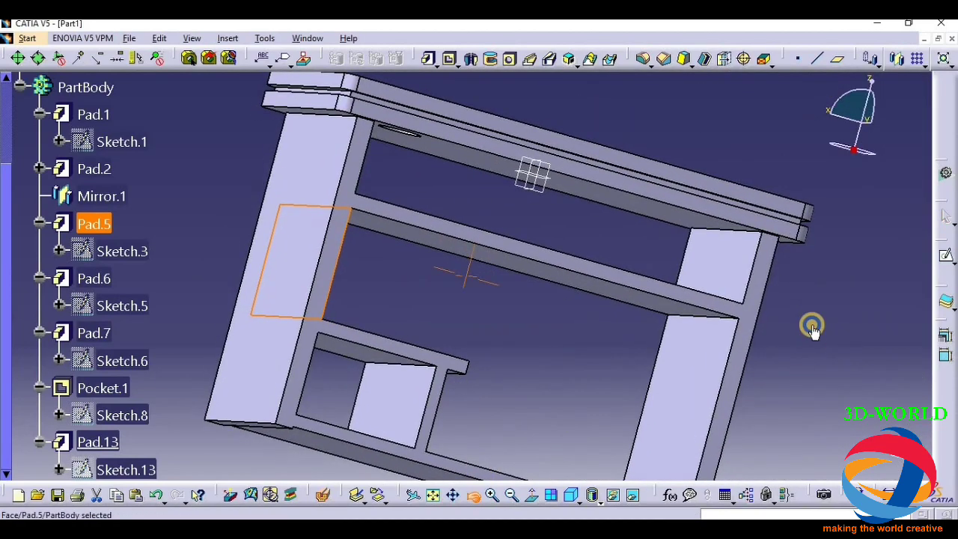
pyautogui.moveTo(812, 330); pyautogui.dragTo(330, 229, button='middle')
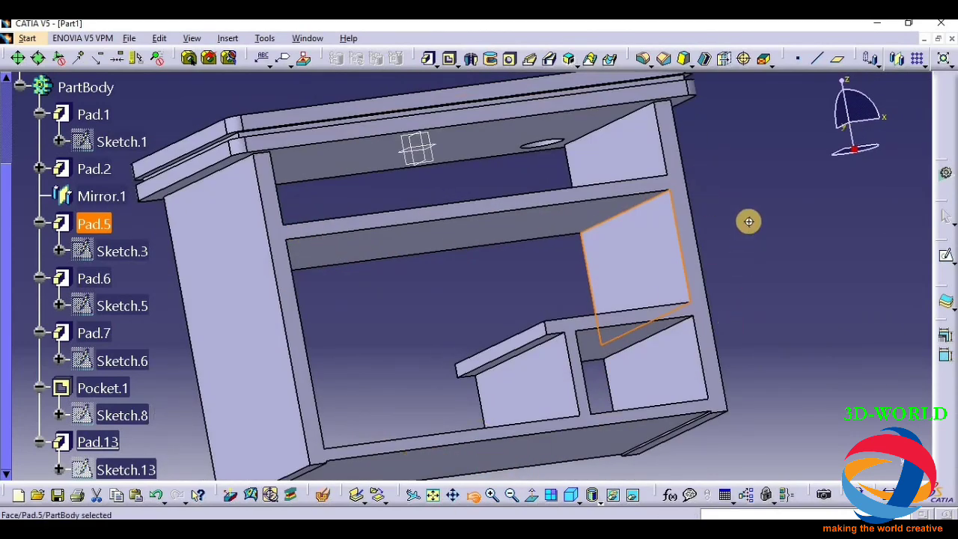
pyautogui.moveTo(749, 220); pyautogui.dragTo(504, 358, button='middle')
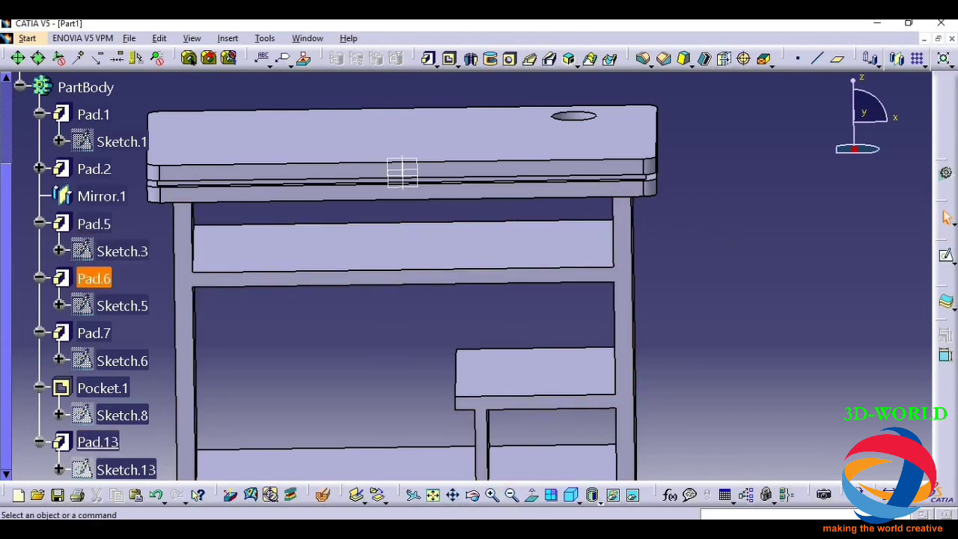
pyautogui.moveTo(684, 390); pyautogui.dragTo(455, 220, button='middle')
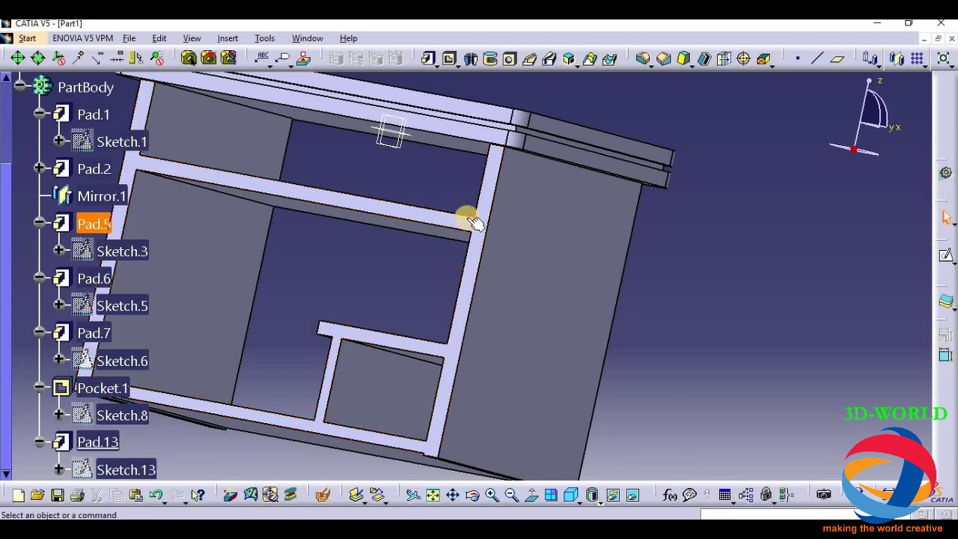
# Start a sketch on Pad.5's frame face and view it head-on
pyautogui.click(420, 213)
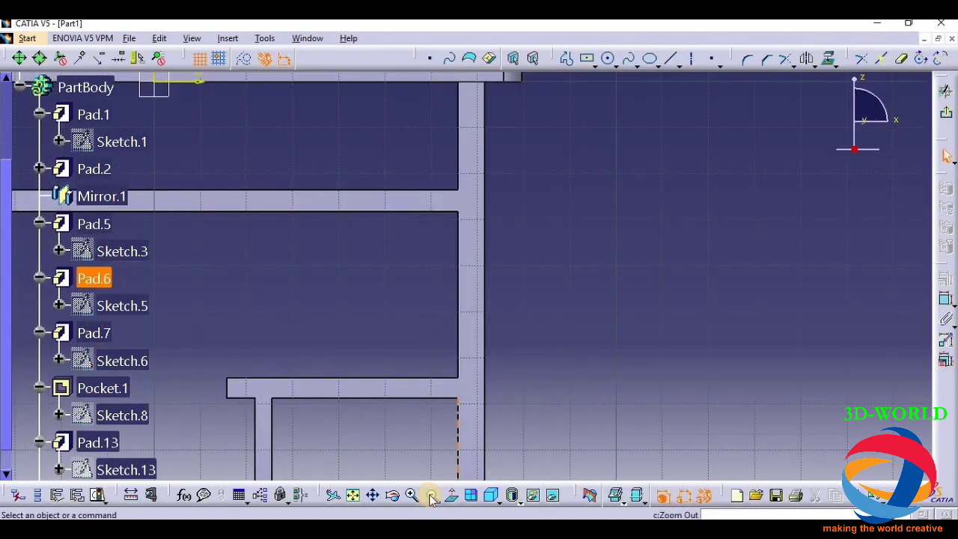
pyautogui.moveTo(375, 352)
pyautogui.mouseDown(button='middle')
pyautogui.moveTo(343, 302)
pyautogui.moveTo(368, 289)
pyautogui.moveTo(383, 242)
pyautogui.moveTo(405, 365)
pyautogui.moveTo(396, 291)
pyautogui.moveTo(327, 278)
pyautogui.moveTo(470, 264)
pyautogui.moveTo(353, 272)
pyautogui.moveTo(325, 257)
pyautogui.moveTo(601, 254)
pyautogui.moveTo(438, 445)
pyautogui.mouseUp(button='middle')
pyautogui.click(451, 495)
pyautogui.click(492, 453)
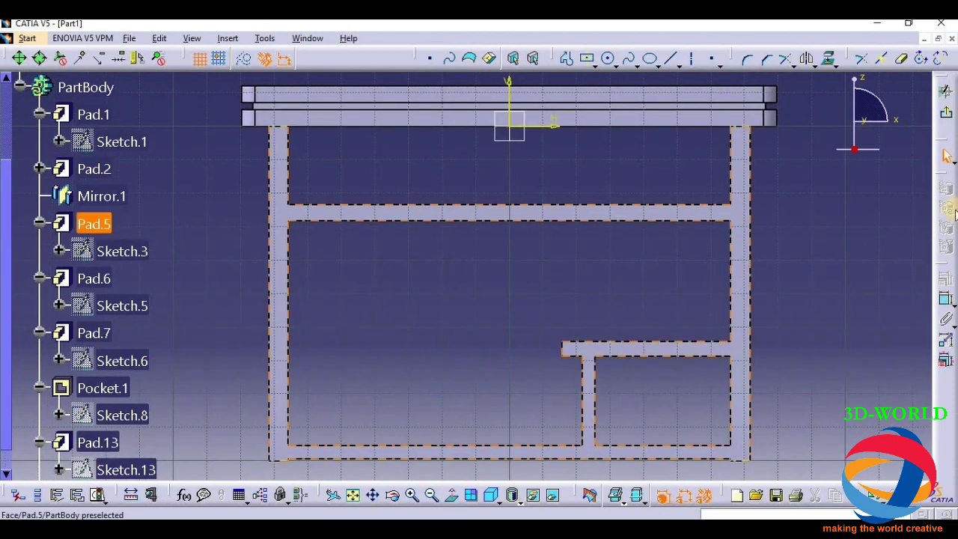
# Draw a centered rectangle on the middle bar with its side coincident with the right leg's edge
pyautogui.click(586, 60)
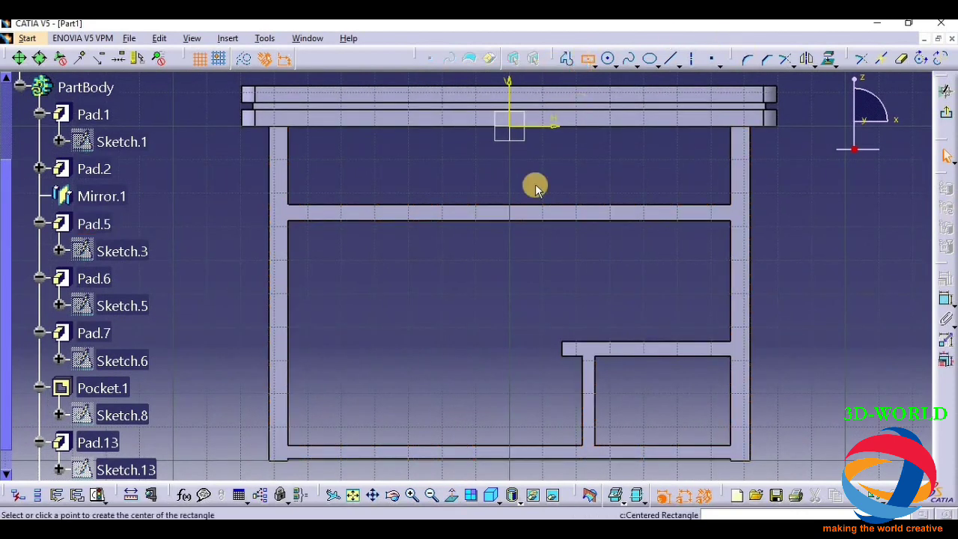
pyautogui.click(510, 213)
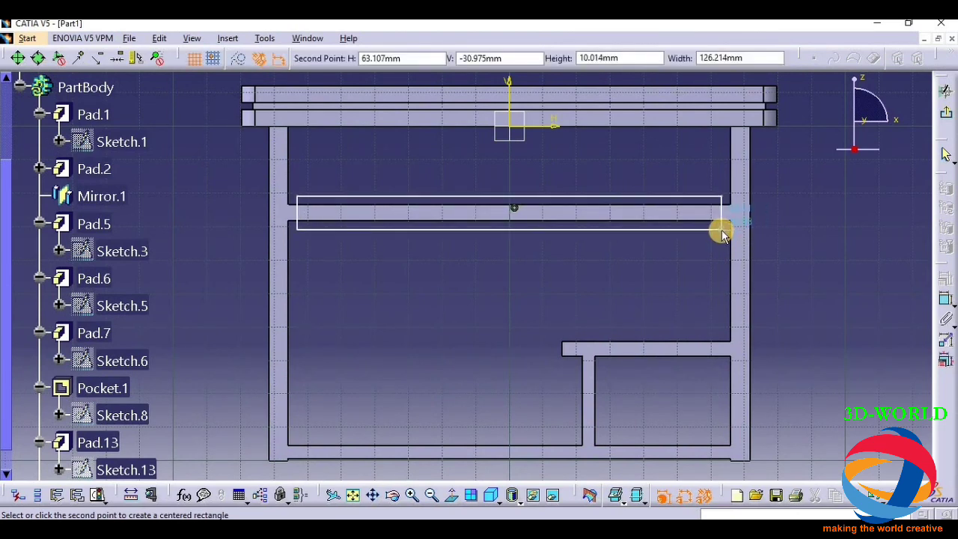
pyautogui.click(722, 230)
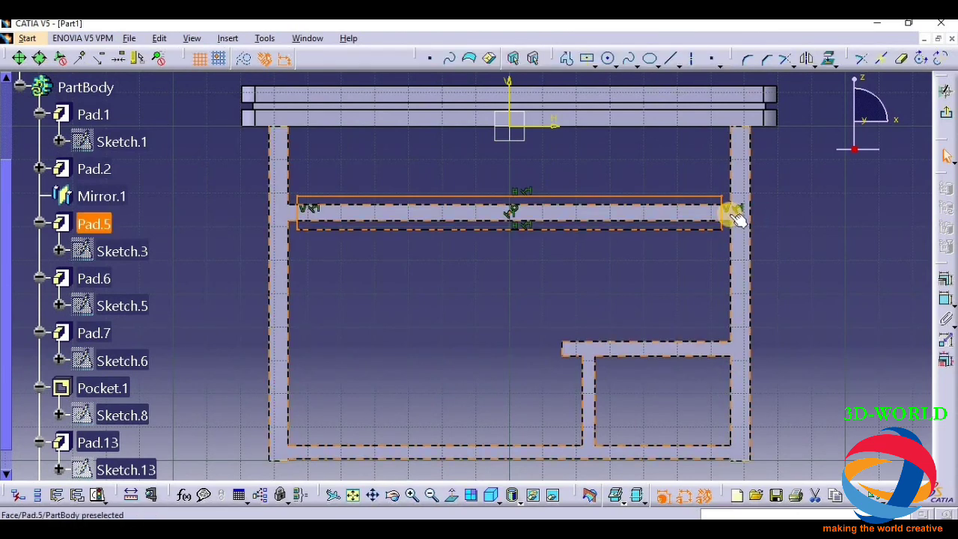
pyautogui.keyDown('ctrl'); pyautogui.click(730, 259); pyautogui.keyUp('ctrl')
pyautogui.click(946, 278)
pyautogui.click(872, 325)
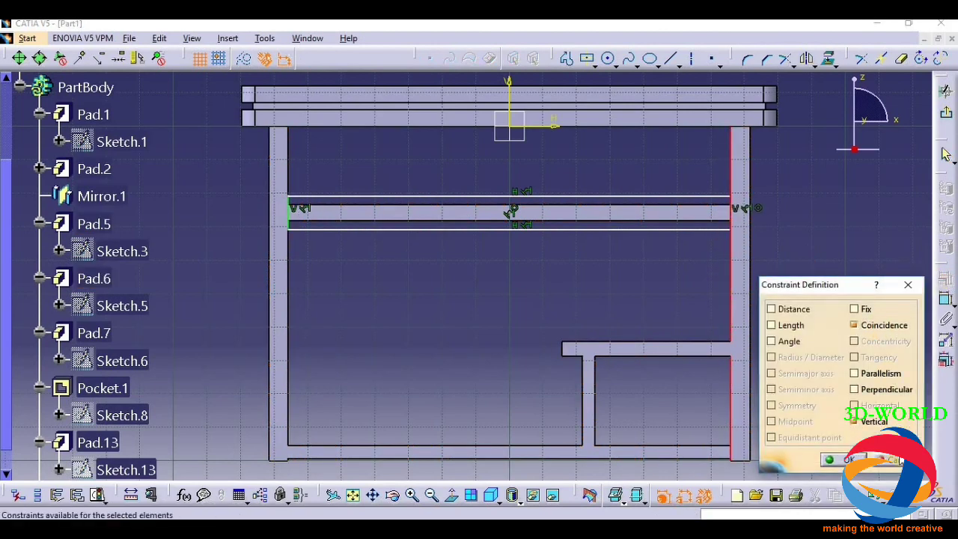
pyautogui.click(837, 463)
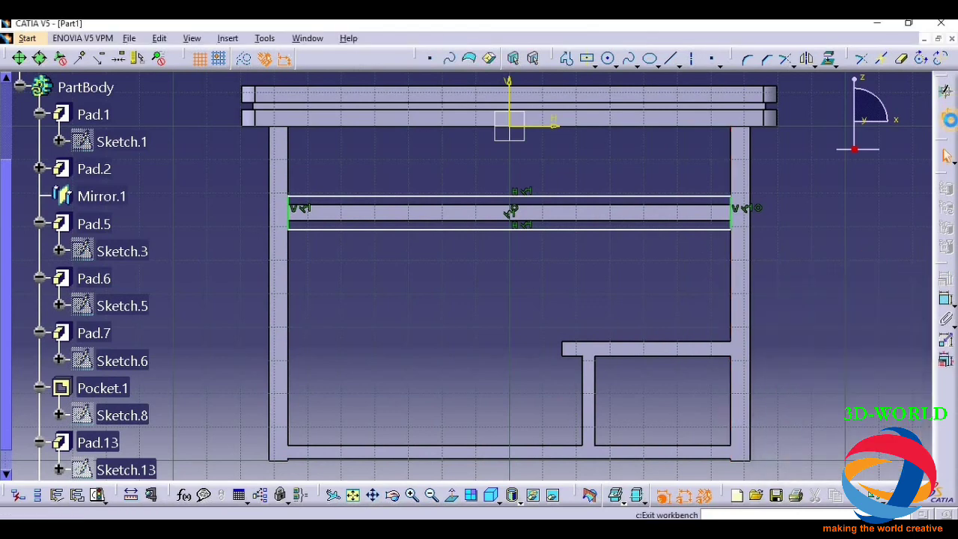
# Pad the rectangle into front board Pad.14 spanning between the legs
pyautogui.click(949, 120)
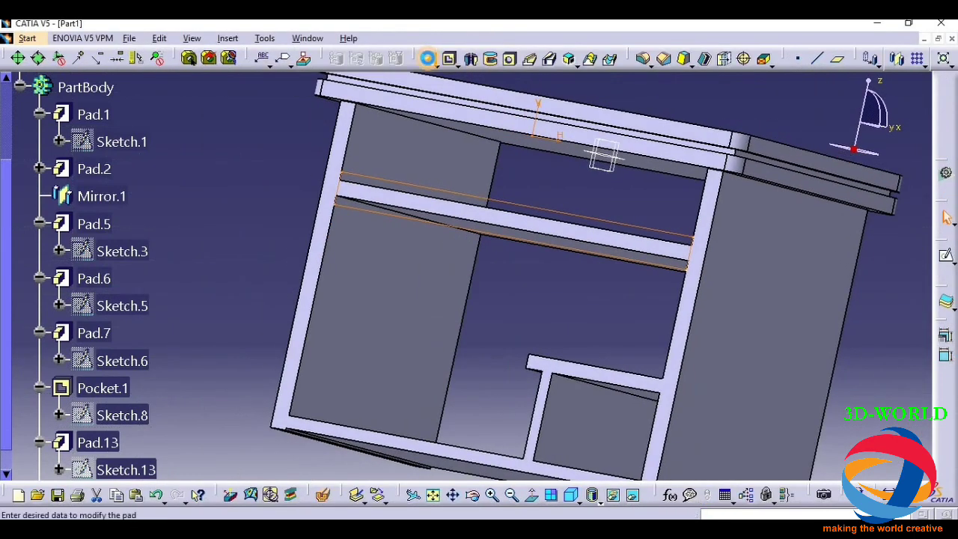
pyautogui.click(430, 60)
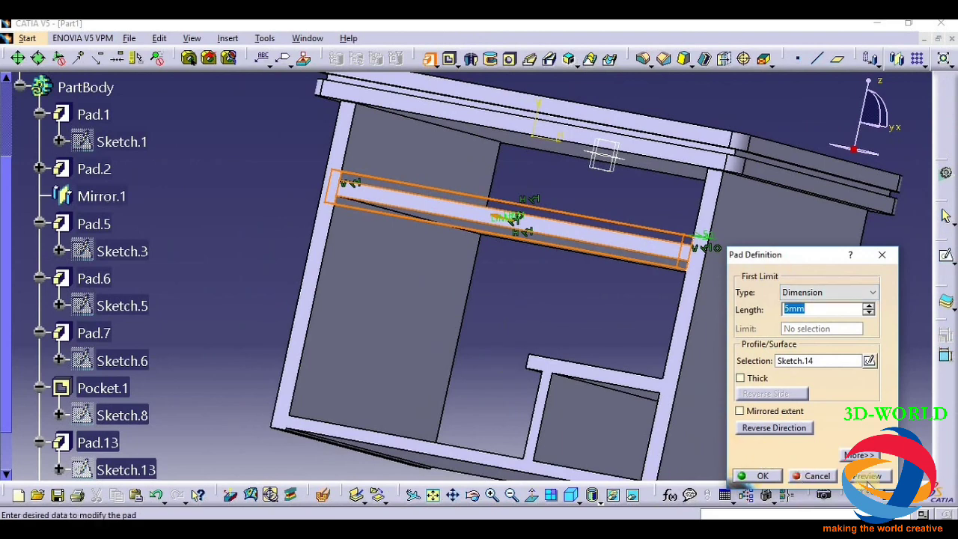
pyautogui.click(758, 476)
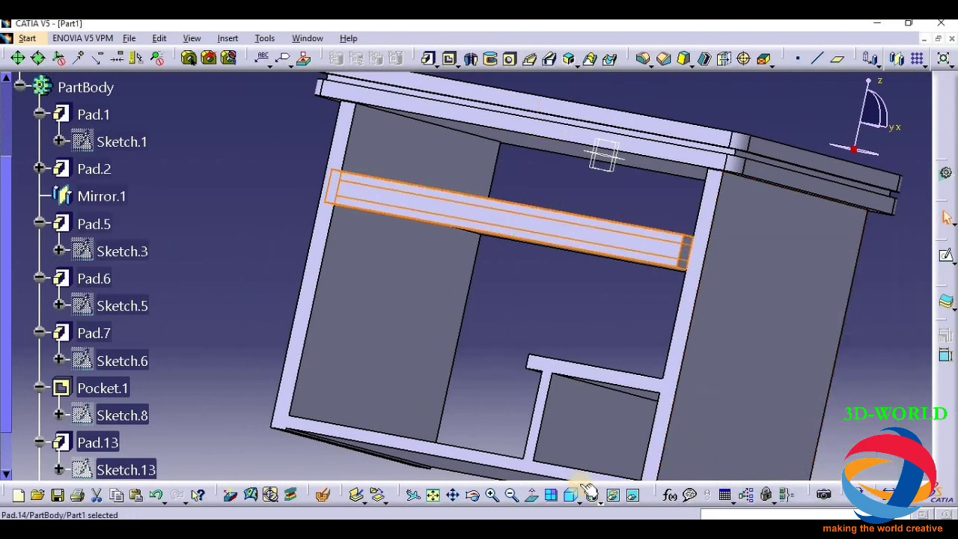
pyautogui.click(473, 496)
pyautogui.moveTo(436, 345); pyautogui.dragTo(220, 338)
pyautogui.click(220, 338)
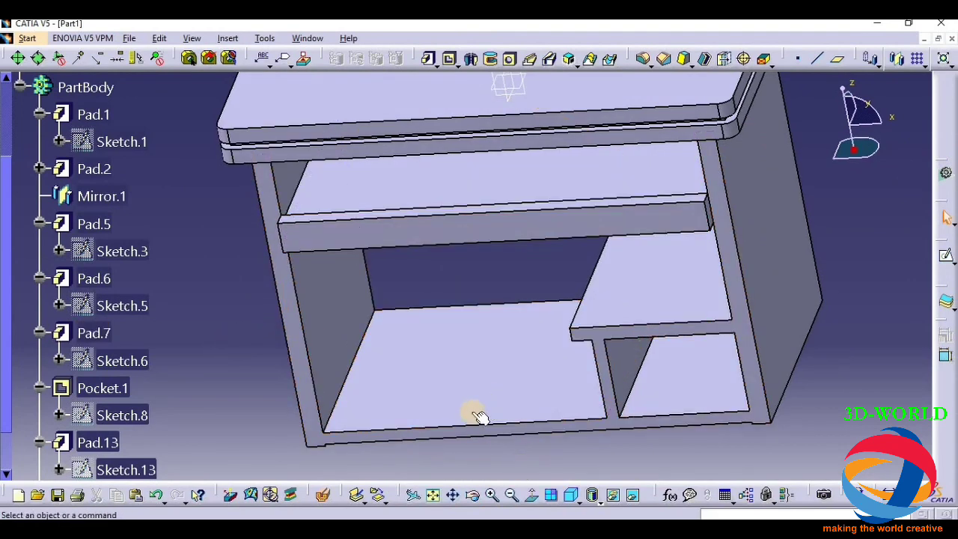
pyautogui.moveTo(430, 365); pyautogui.dragTo(328, 220)
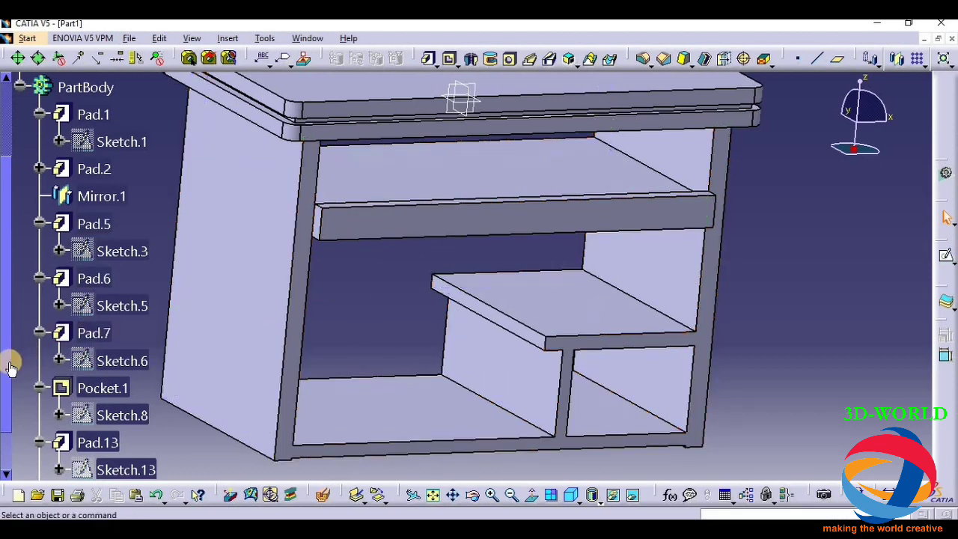
# Delete the front board Pad.14 from the tree
pyautogui.scroll(-2, 11, 367)
pyautogui.rightClick(103, 442)
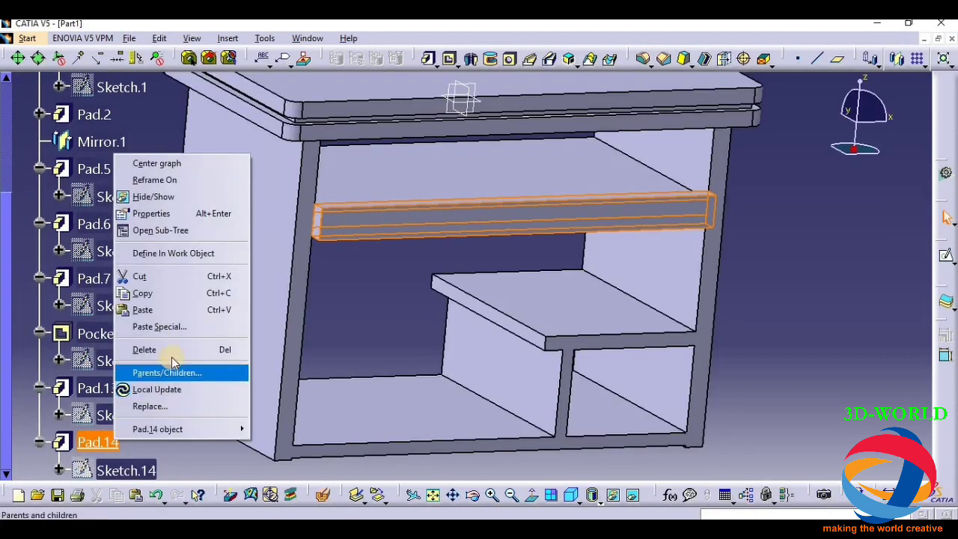
pyautogui.click(174, 349)
pyautogui.click(833, 455)
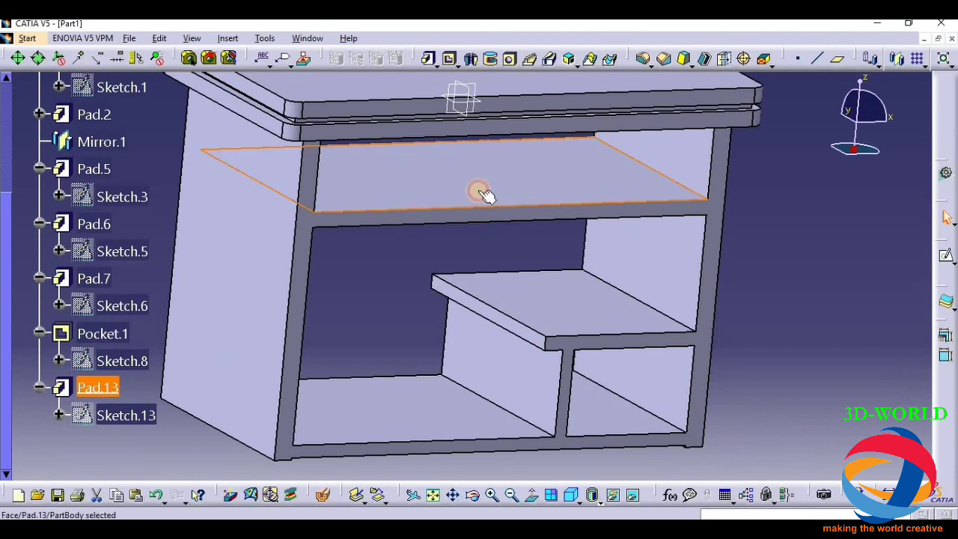
# Delete the middle shelf Pad.13 and its sketch, then return to a front view
pyautogui.rightClick(107, 387)
pyautogui.click(126, 294)
pyautogui.click(837, 456)
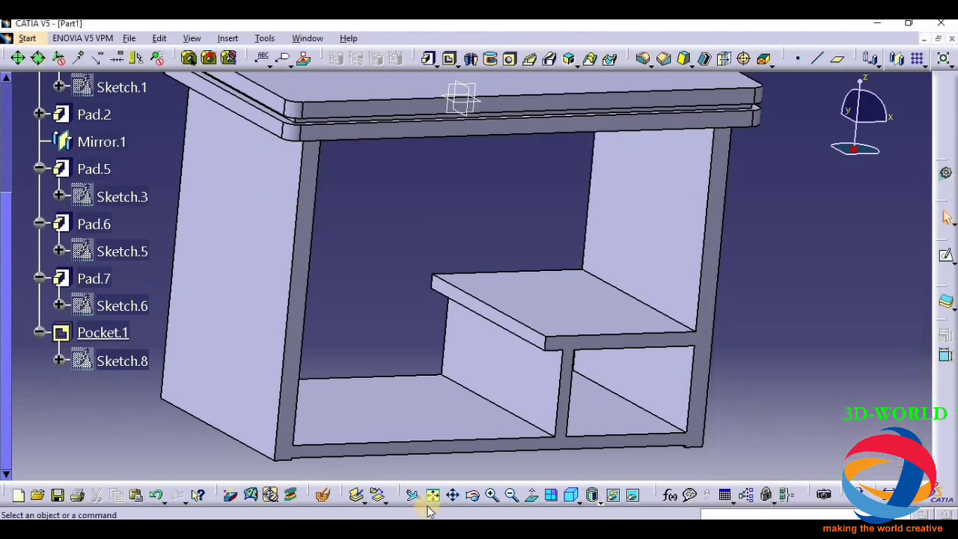
pyautogui.click(472, 497)
pyautogui.moveTo(764, 361); pyautogui.dragTo(678, 315)
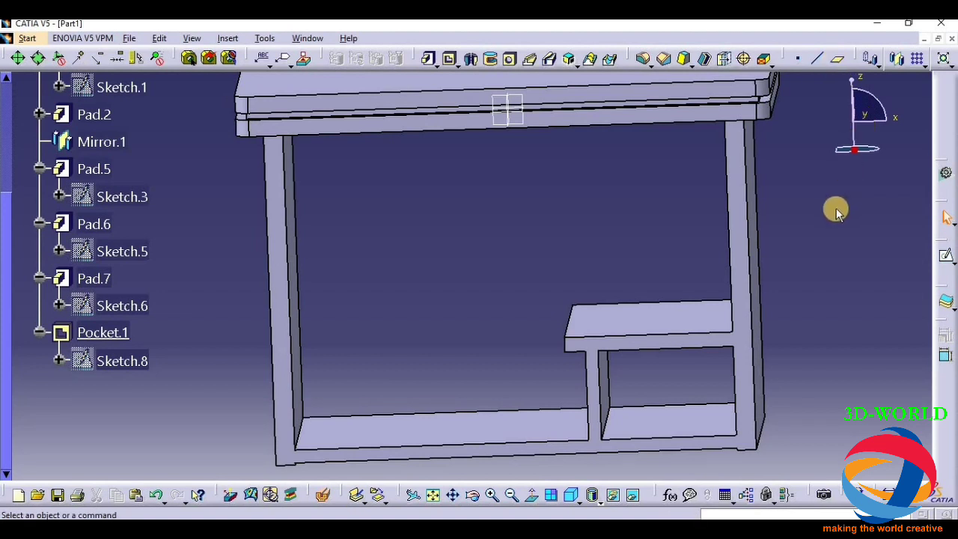
# Create Plane.3 offset 5 mm from the left leg's face and select it
pyautogui.click(840, 64)
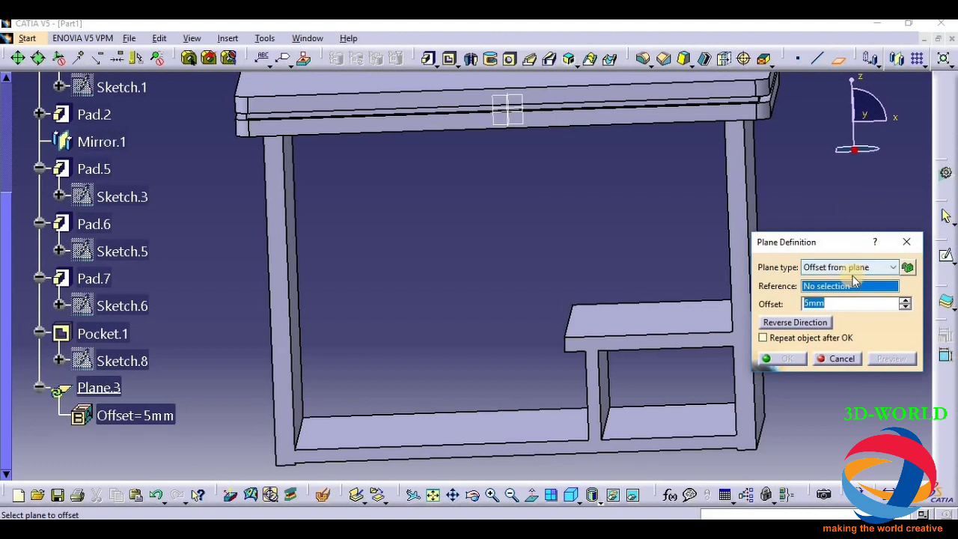
pyautogui.click(843, 268)
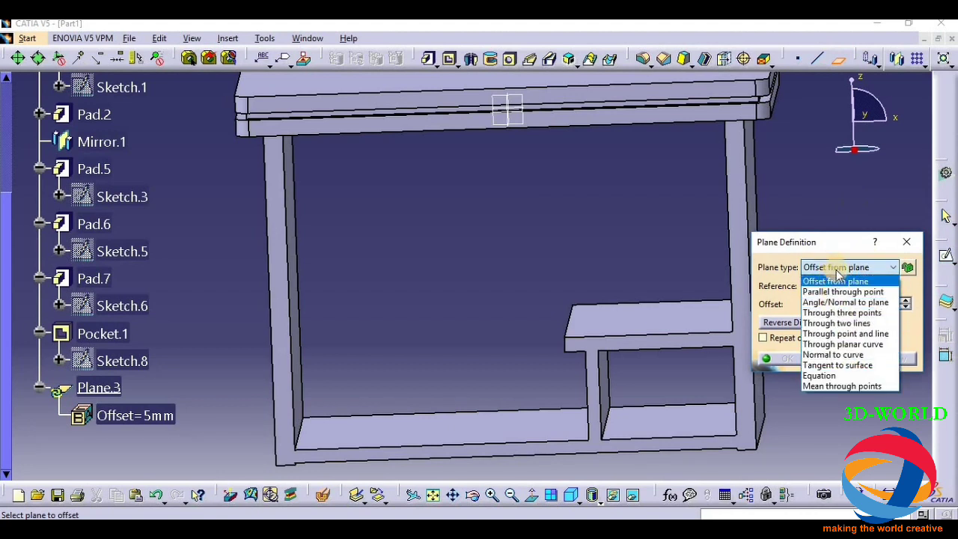
pyautogui.click(858, 283)
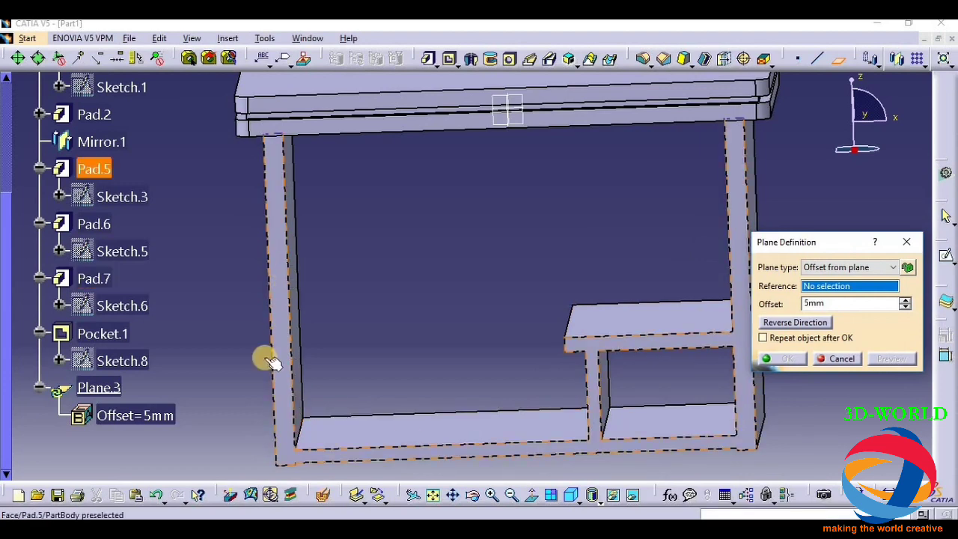
pyautogui.click(286, 422)
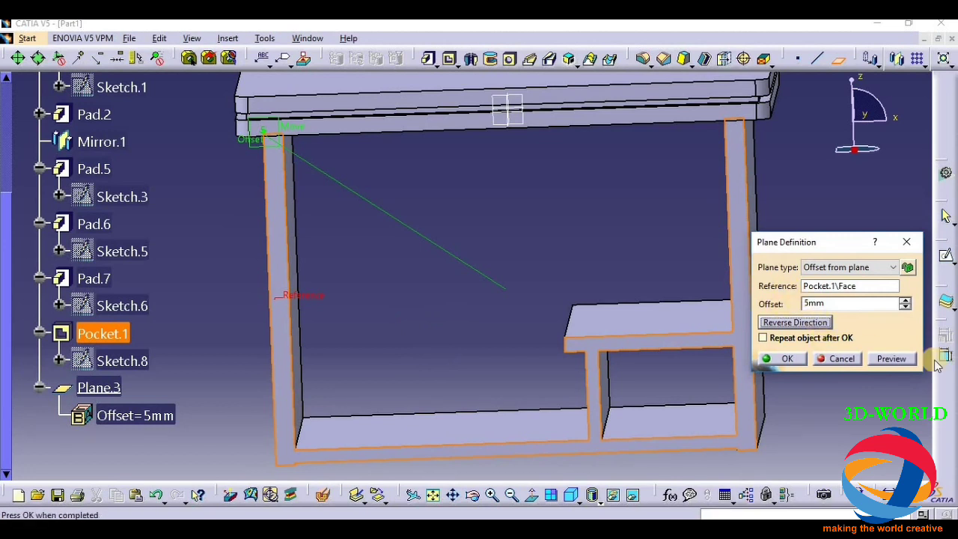
pyautogui.click(904, 360)
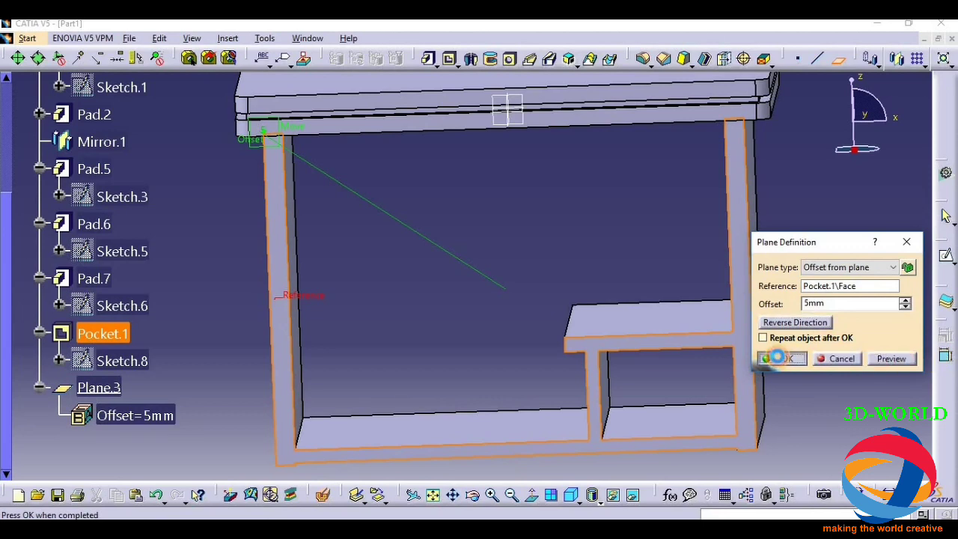
pyautogui.click(781, 358)
pyautogui.click(256, 144)
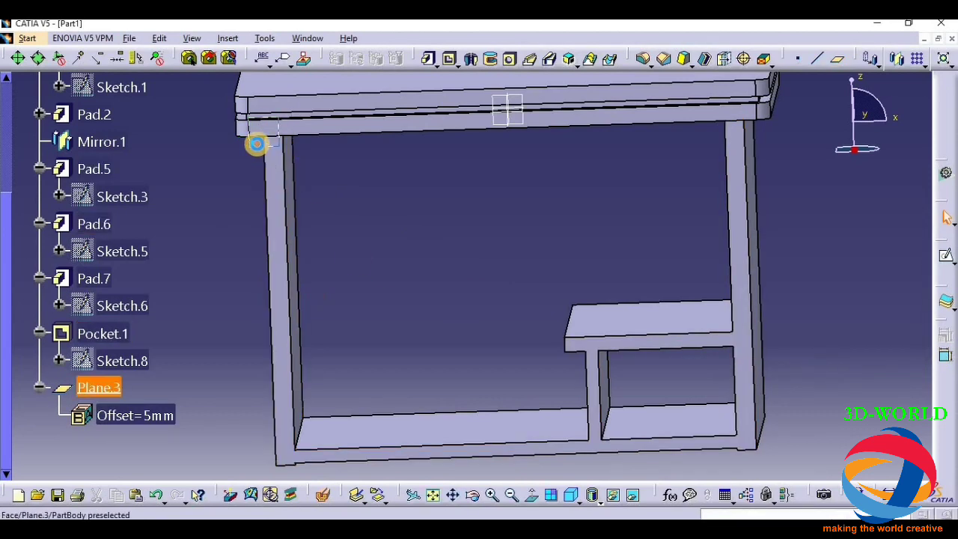
# In Sketch.15 on Plane.3, draw a thin centered rectangle with its right end coincident with the right leg
pyautogui.click(947, 258)
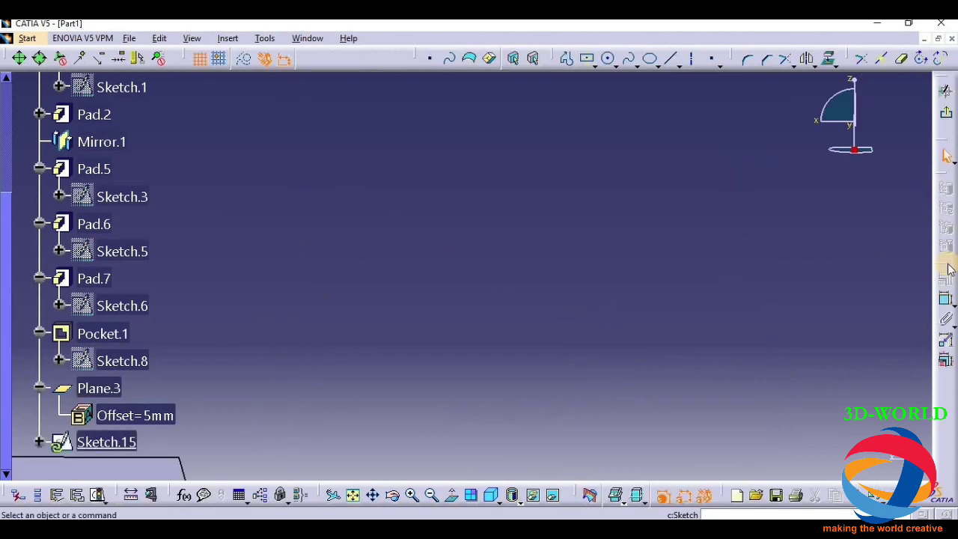
pyautogui.click(587, 59)
pyautogui.click(427, 186)
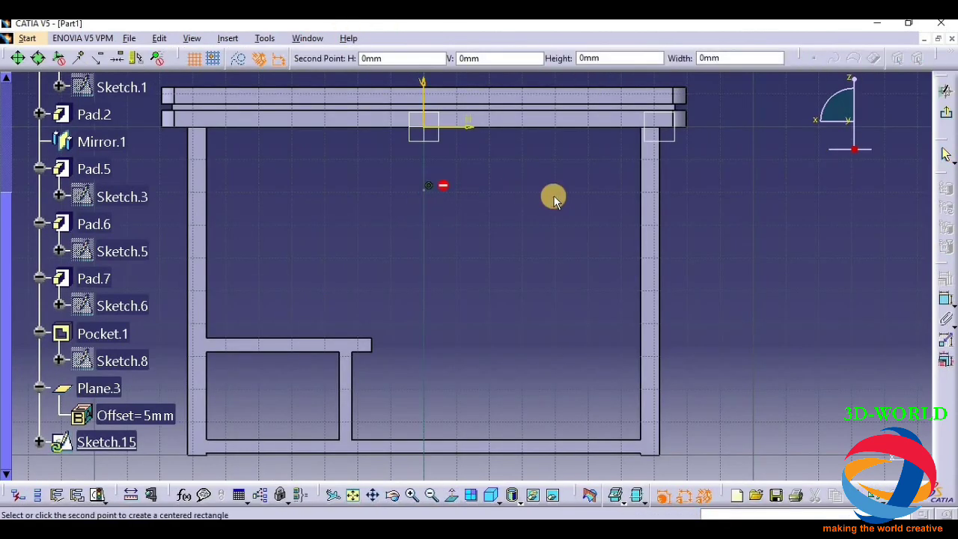
pyautogui.click(640, 197)
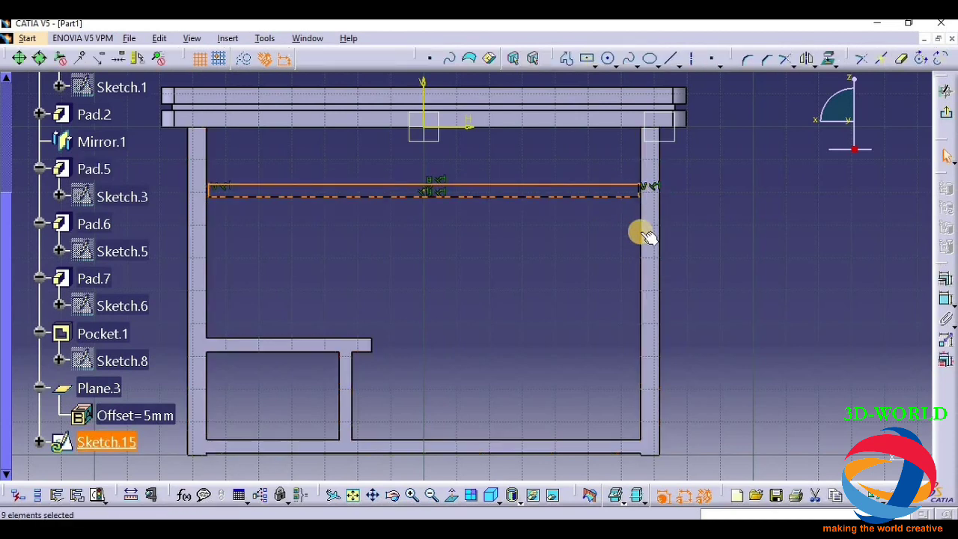
pyautogui.click(675, 201)
pyautogui.click(639, 190)
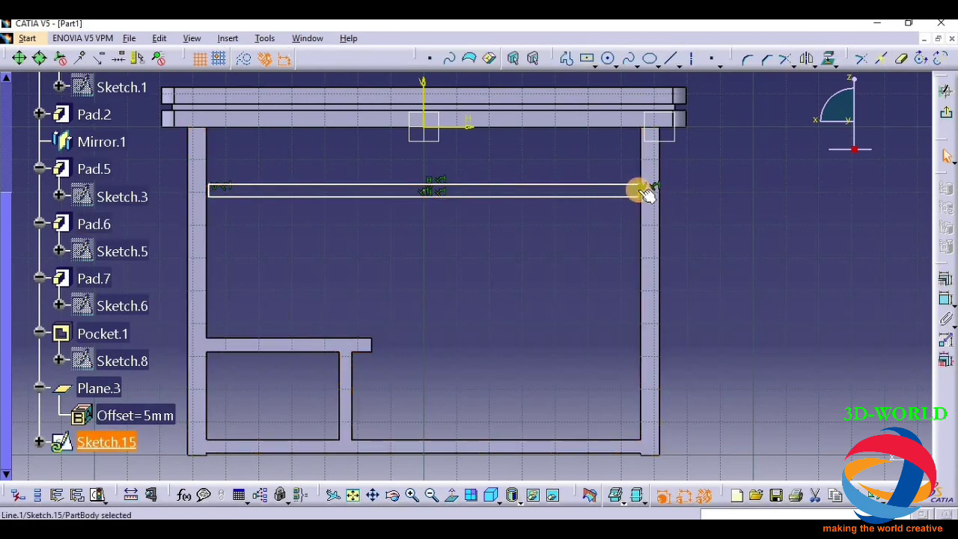
pyautogui.keyDown('ctrl'); pyautogui.click(640, 223); pyautogui.keyUp('ctrl')
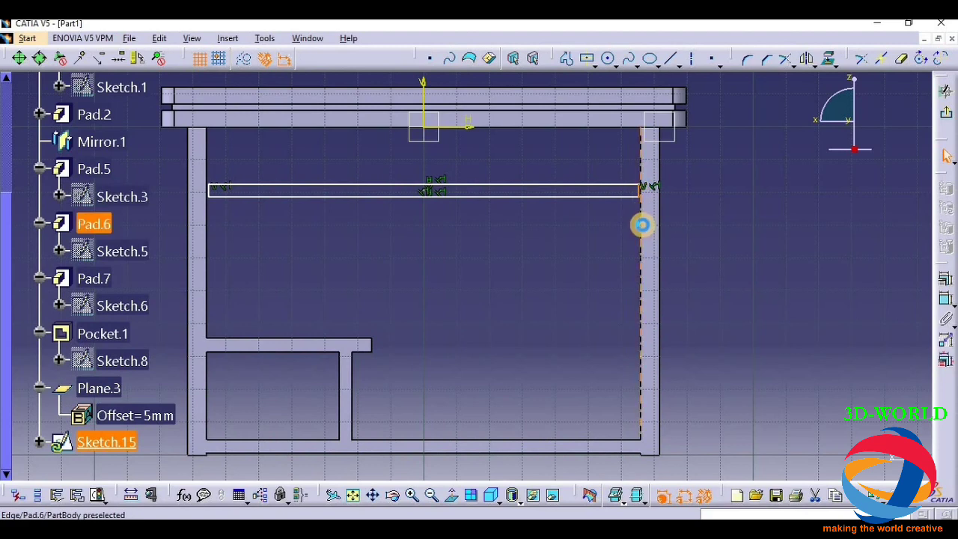
pyautogui.click(947, 278)
pyautogui.click(880, 325)
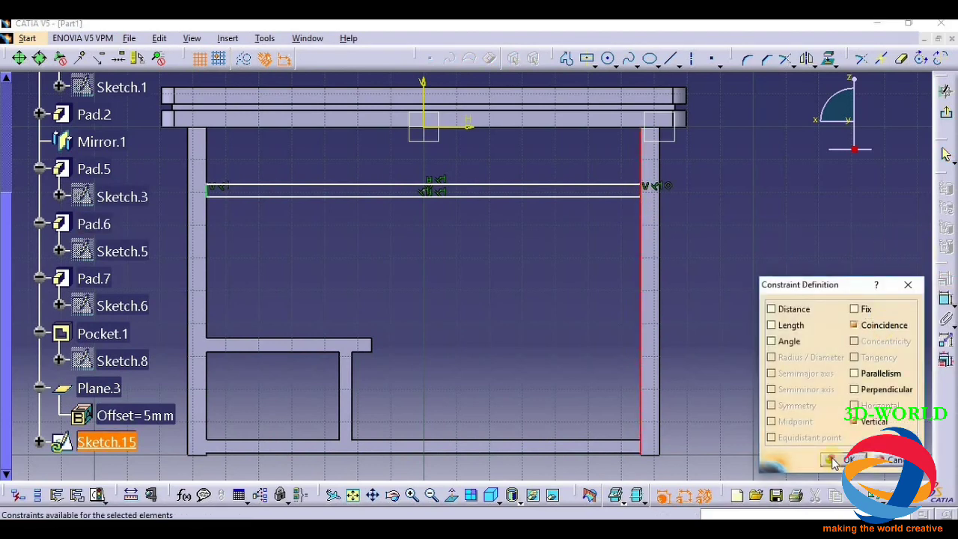
pyautogui.click(831, 460)
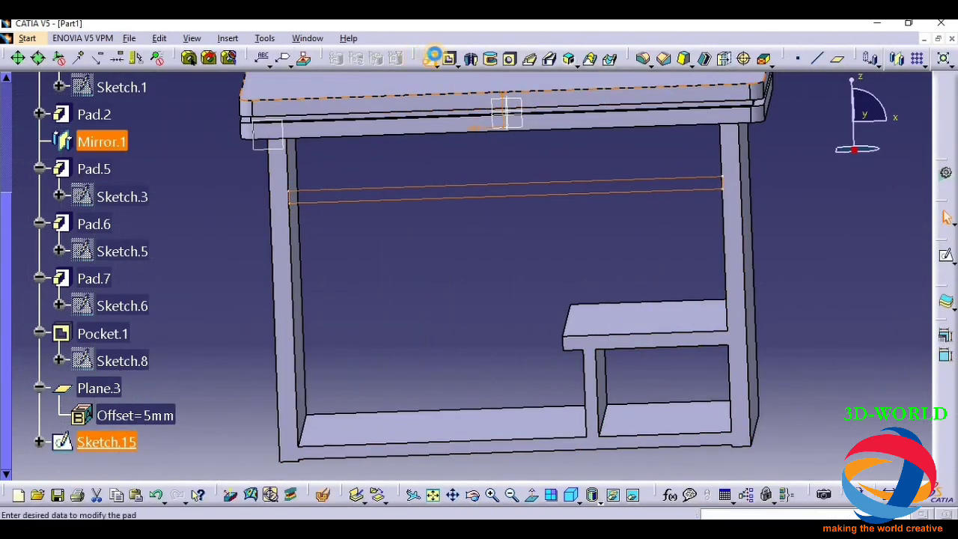
# Pad Sketch.15 up to a Pad.5 face, creating rail Pad.15 beneath the tabletop
pyautogui.click(429, 60)
pyautogui.click(812, 289)
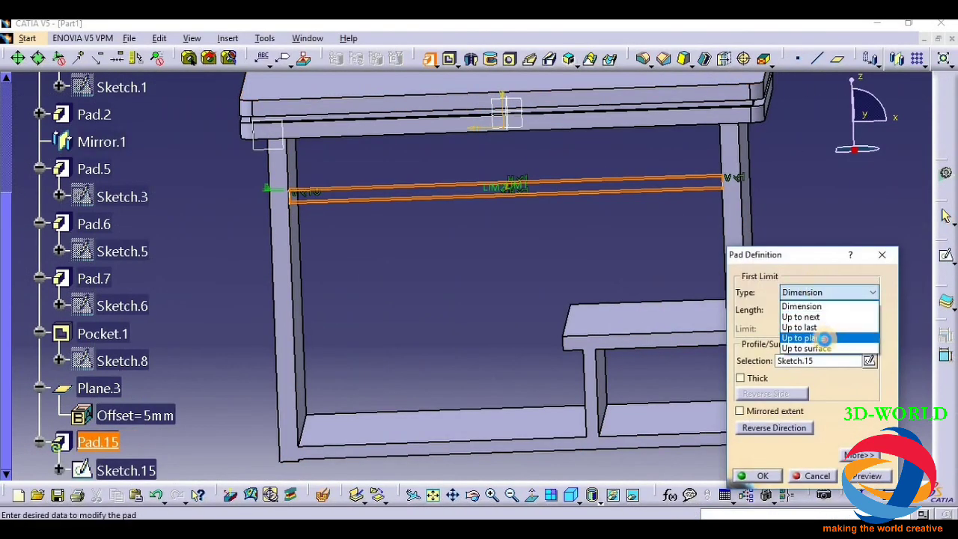
pyautogui.click(839, 338)
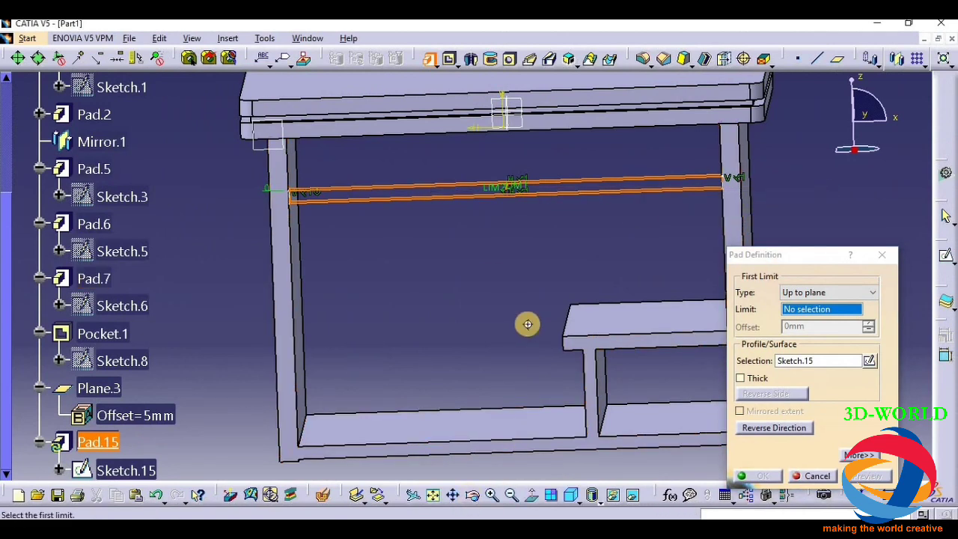
pyautogui.moveTo(529, 324); pyautogui.dragTo(449, 250, button='middle')
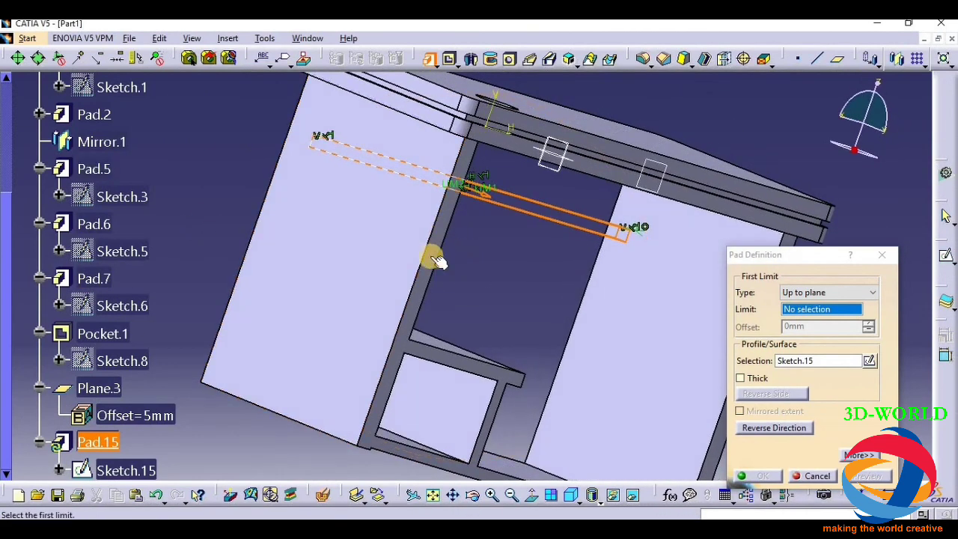
pyautogui.click(435, 258)
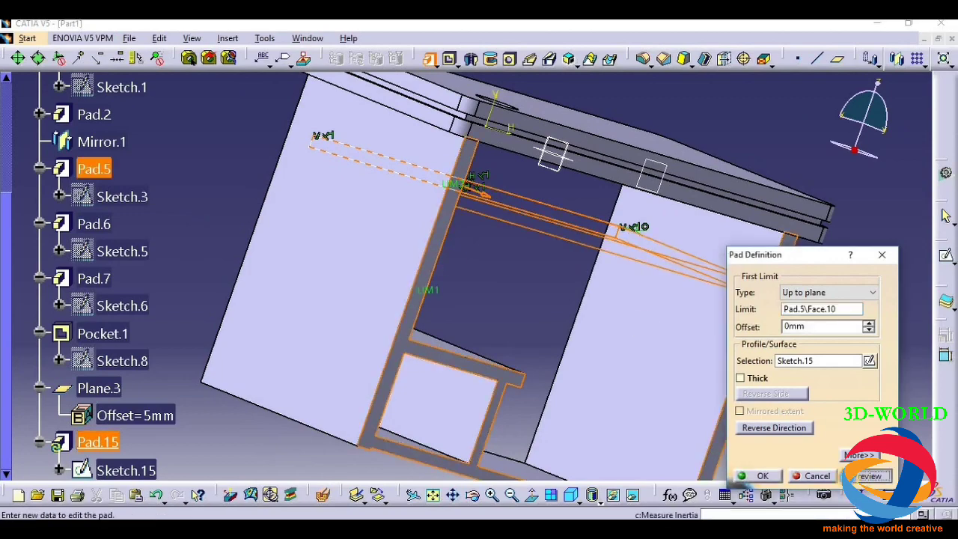
pyautogui.click(767, 477)
pyautogui.moveTo(298, 216); pyautogui.dragTo(569, 303, button='middle')
pyautogui.click(217, 286)
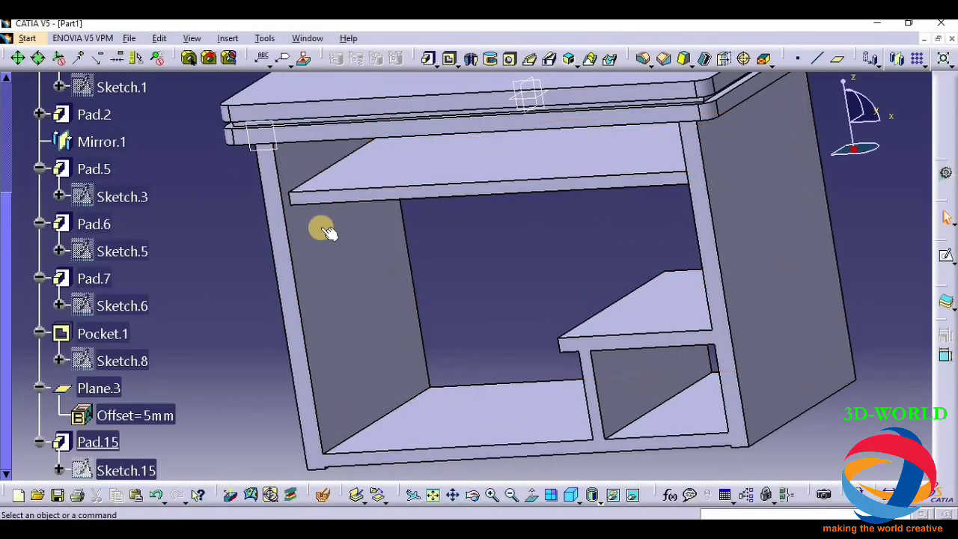
# On Pad.15's front face, sketch a centered rectangle whose end coincides with the right leg edge
pyautogui.click(410, 191)
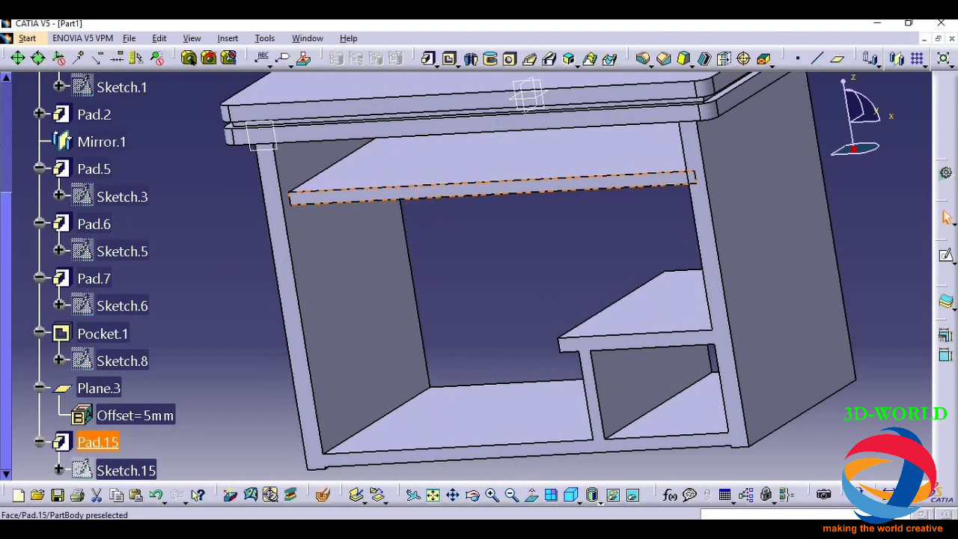
pyautogui.click(948, 257)
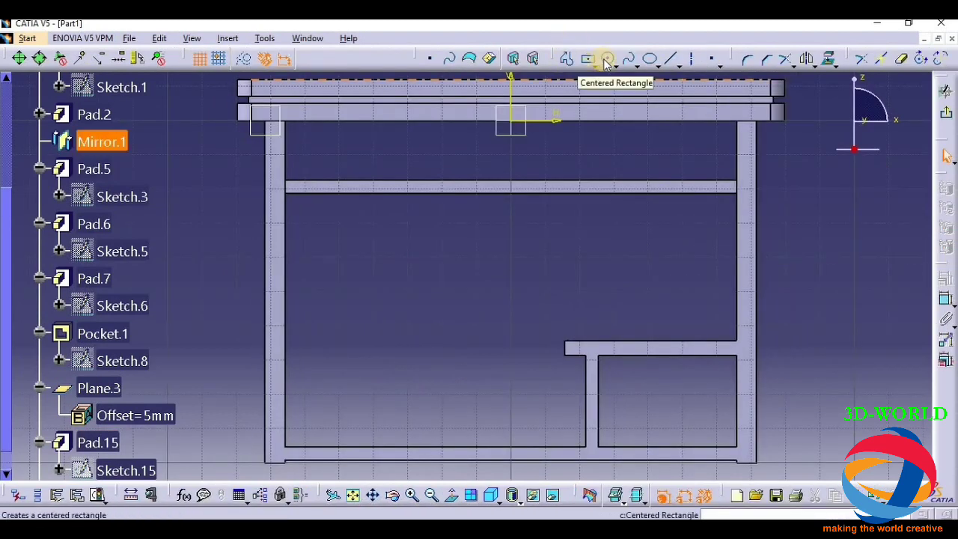
pyautogui.click(593, 63)
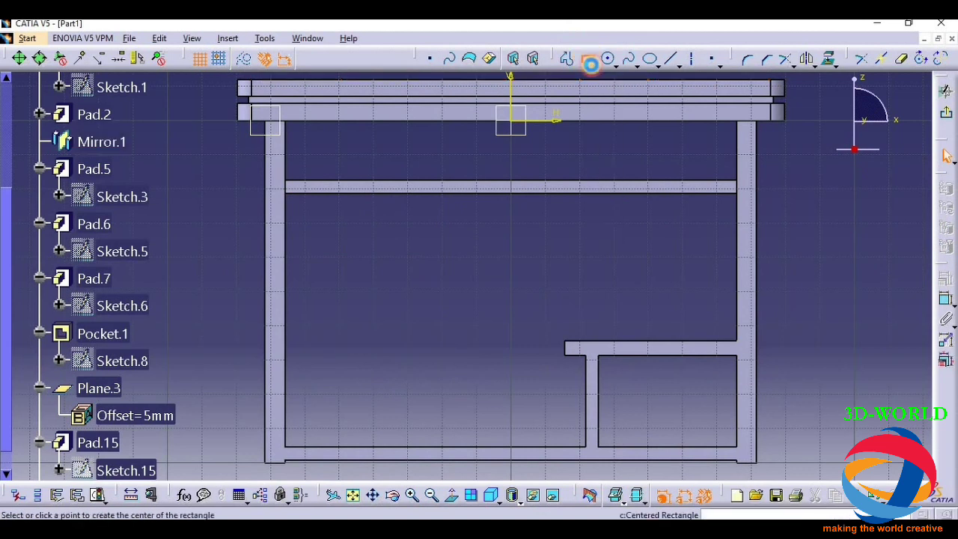
pyautogui.click(510, 183)
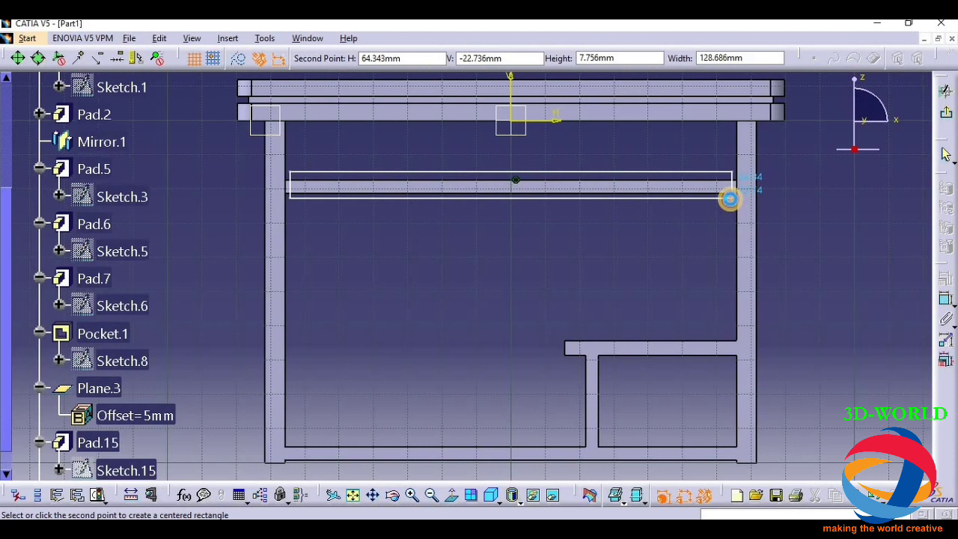
pyautogui.click(730, 199)
pyautogui.click(732, 191)
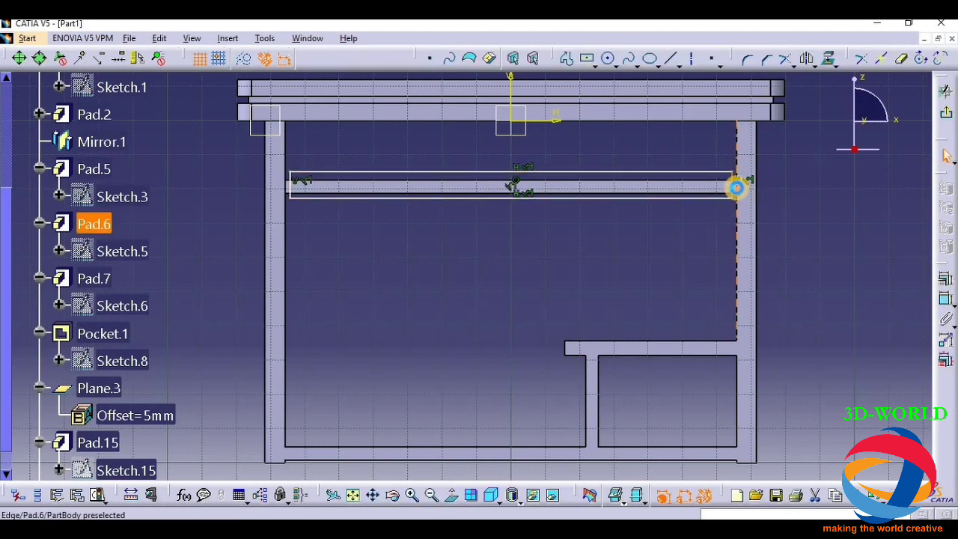
pyautogui.click(736, 188)
pyautogui.click(946, 278)
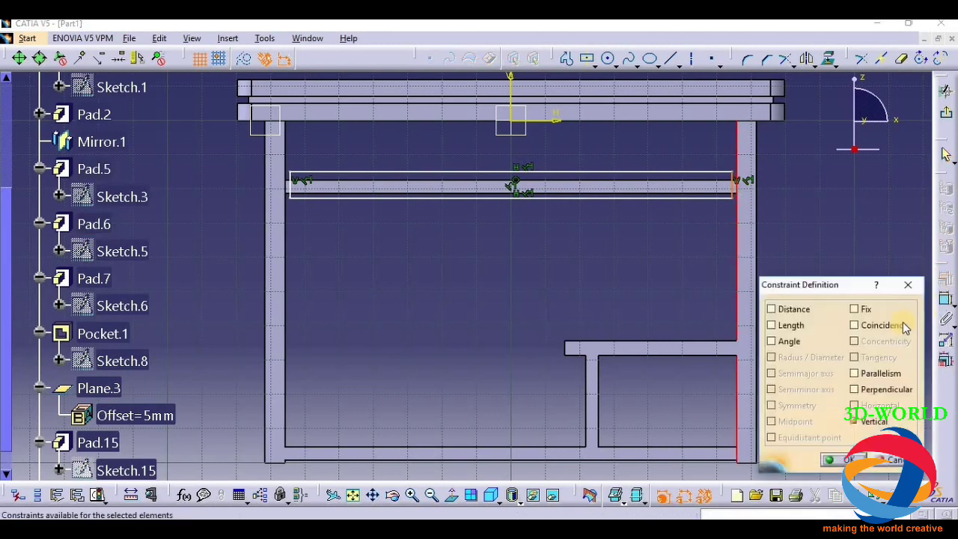
pyautogui.click(899, 326)
pyautogui.click(842, 460)
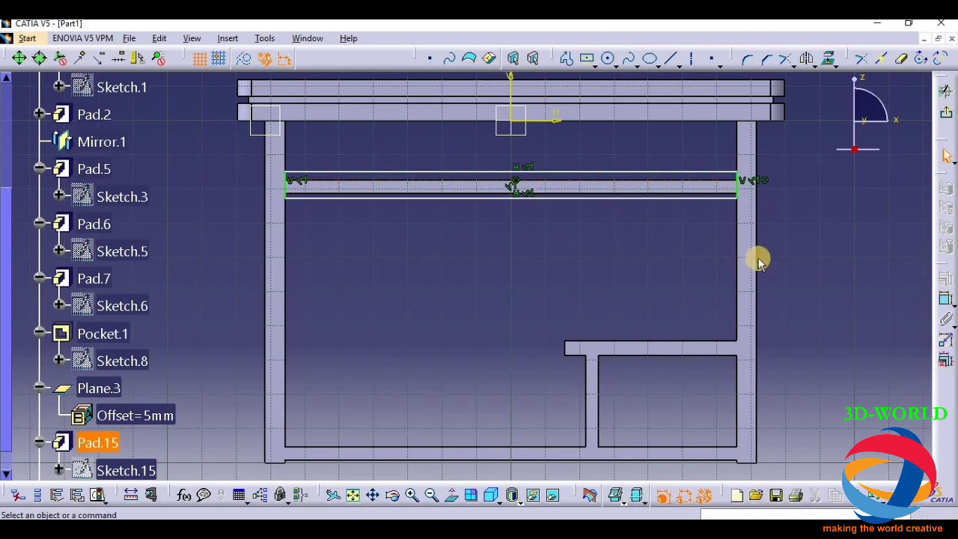
# Offset the rectangle's top and bottom lines 3 mm beyond the board and exit the sketch
pyautogui.click(947, 301)
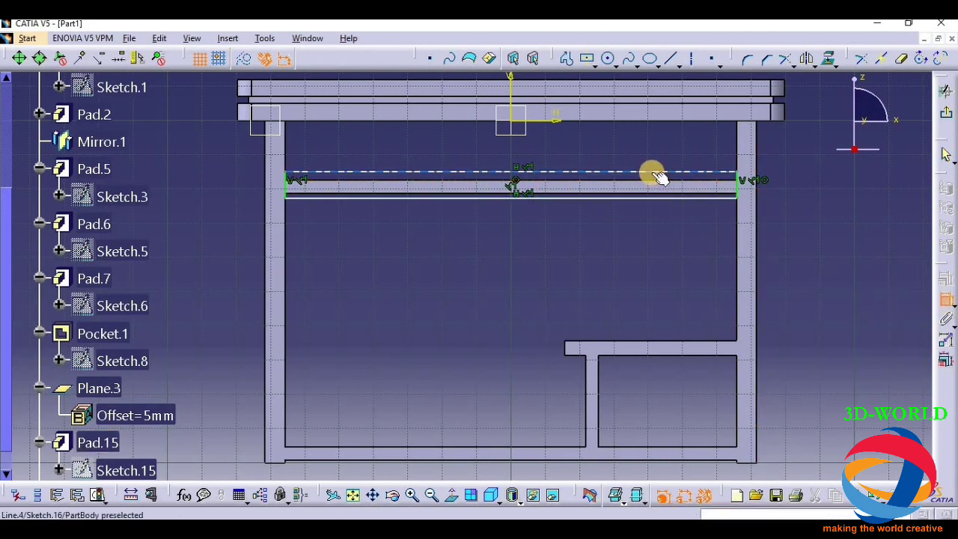
pyautogui.click(655, 173)
pyautogui.click(678, 144)
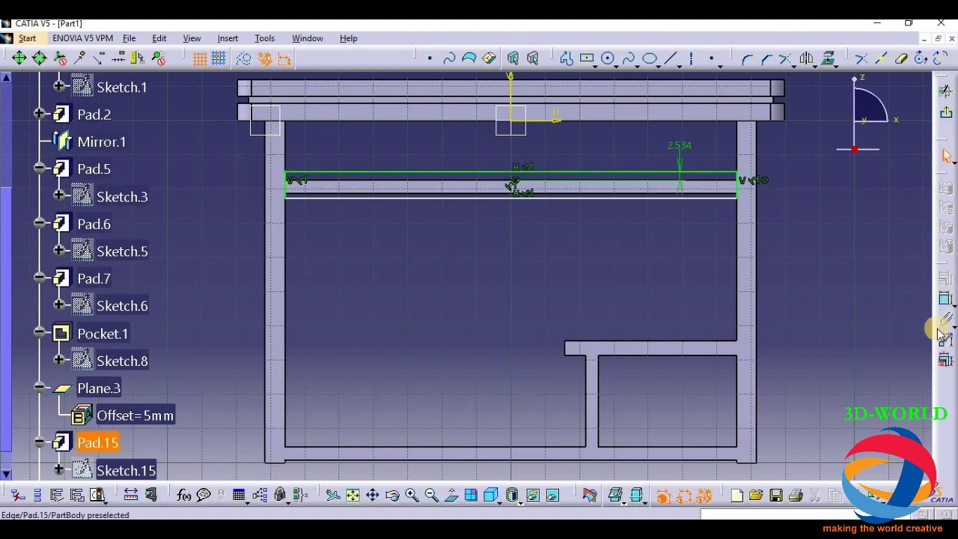
pyautogui.click(659, 196)
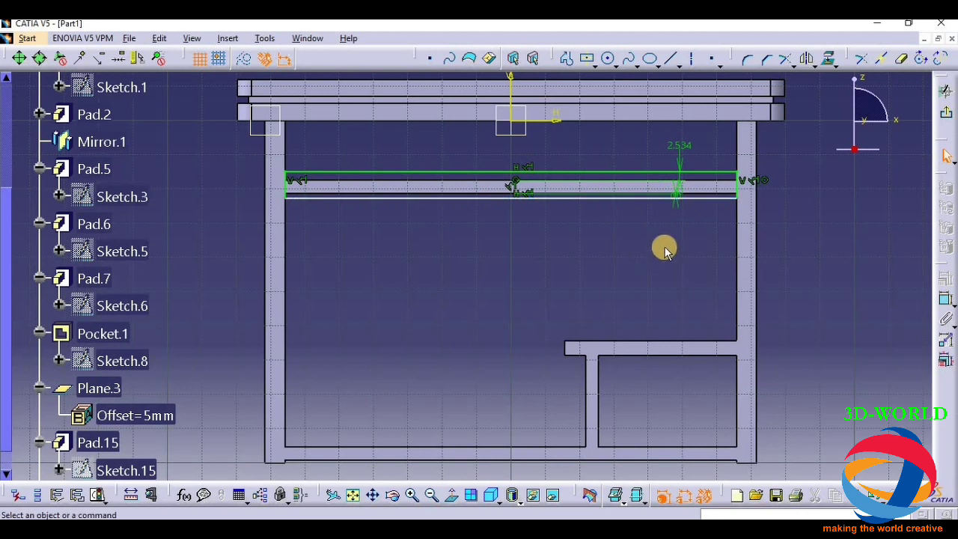
pyautogui.keyDown('ctrl'); pyautogui.click(666, 198); pyautogui.keyUp('ctrl')
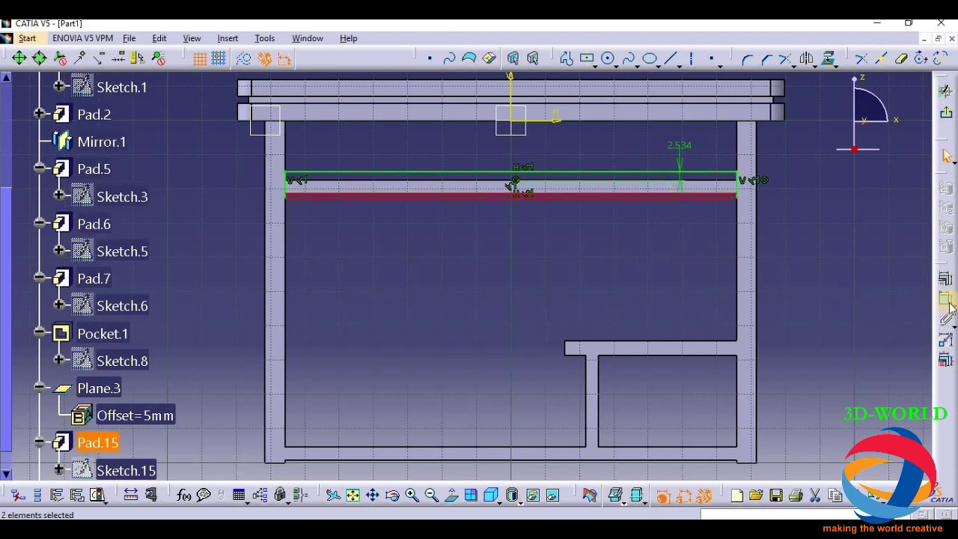
pyautogui.click(947, 301)
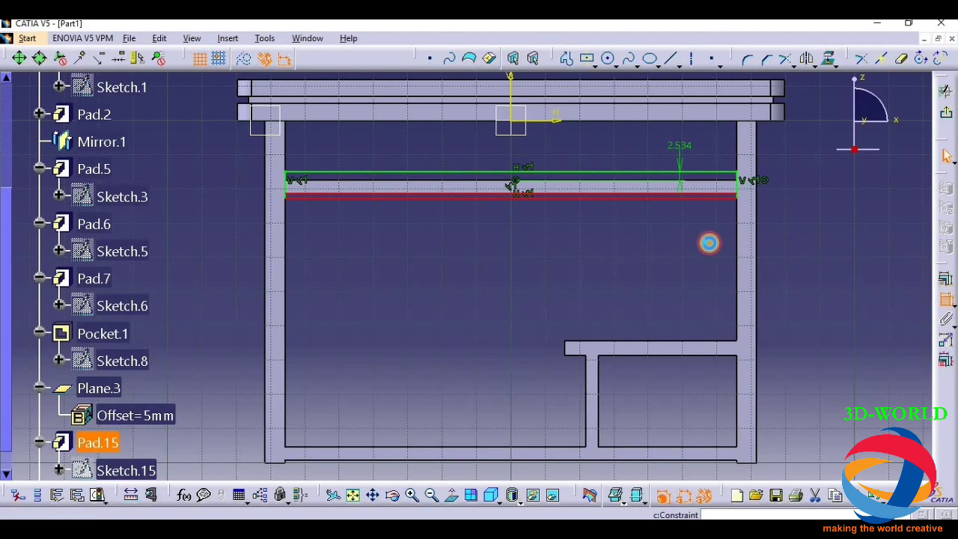
pyautogui.doubleClick(608, 264)
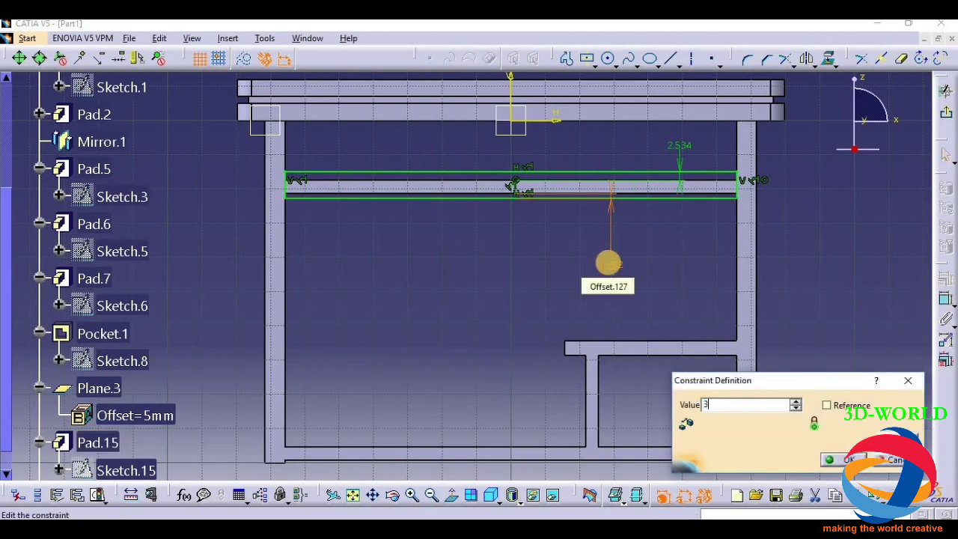
pyautogui.click(840, 460)
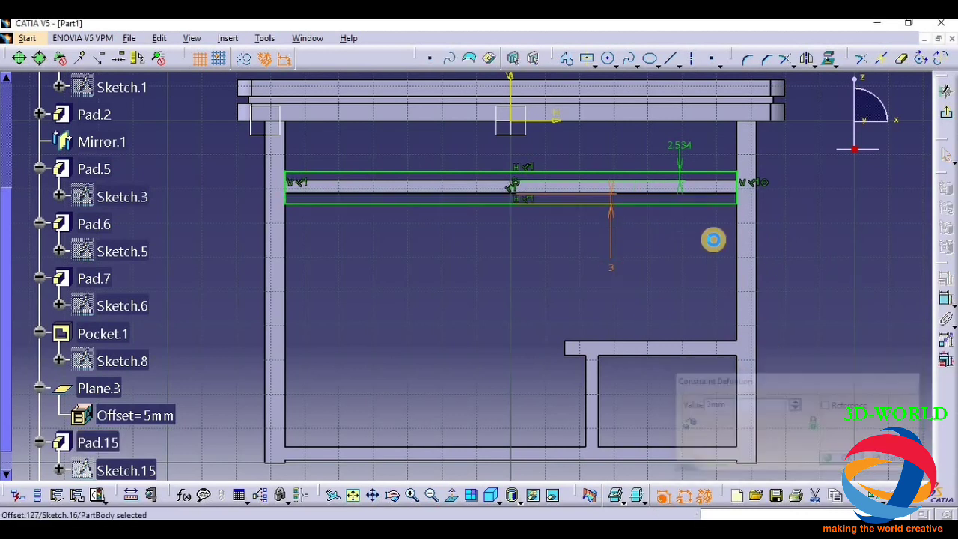
pyautogui.click(679, 152)
pyautogui.doubleClick(682, 143)
pyautogui.press('Return')
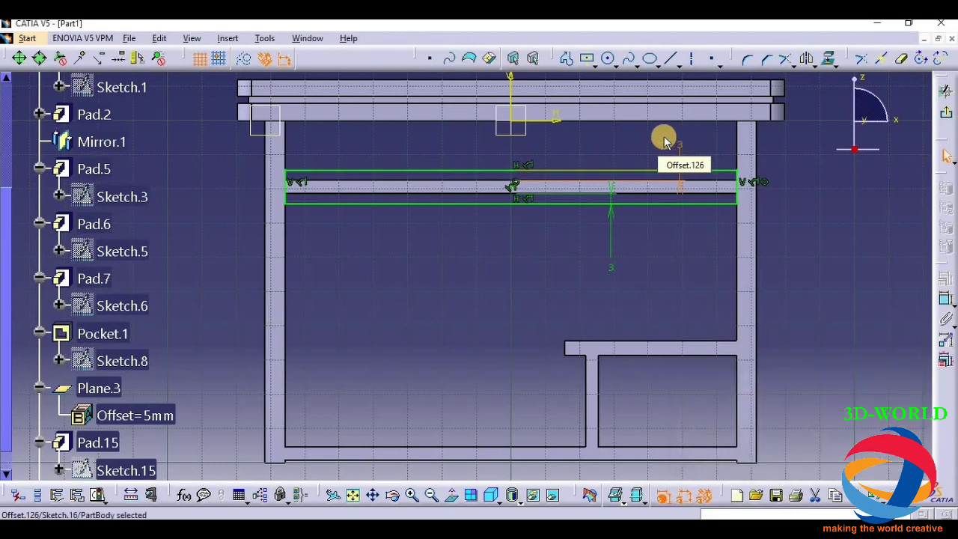
pyautogui.click(921, 335)
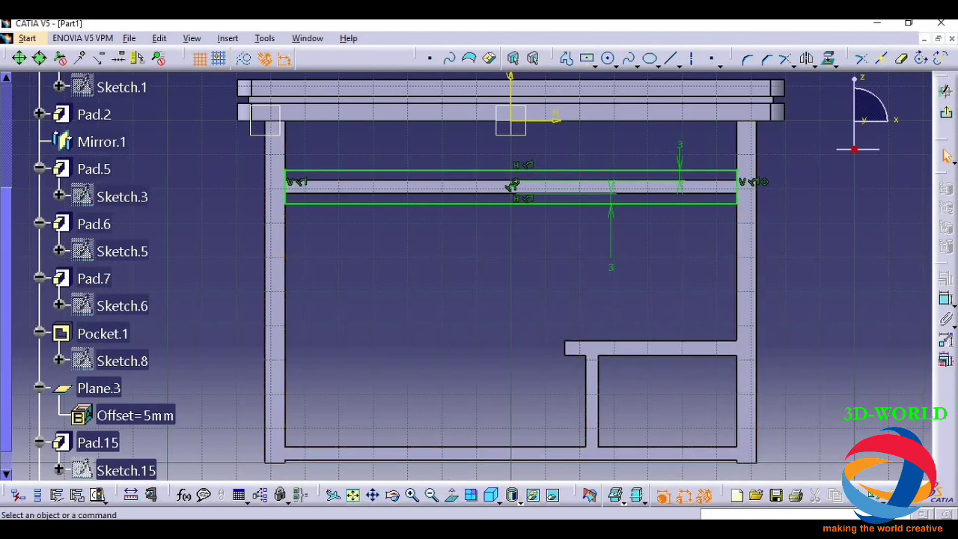
pyautogui.click(948, 112)
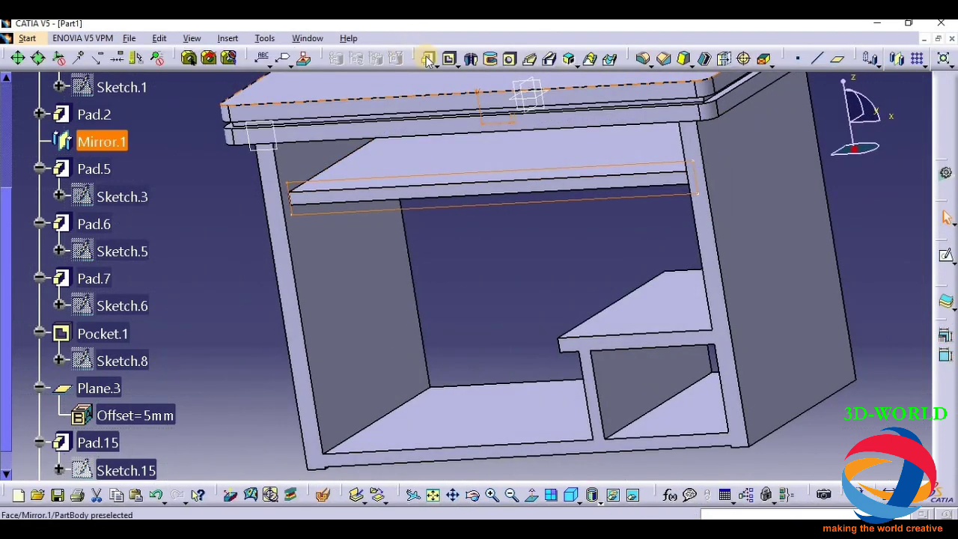
# Pad Sketch.16 up to the side panel's inner face to form the keyboard tray
pyautogui.click(425, 58)
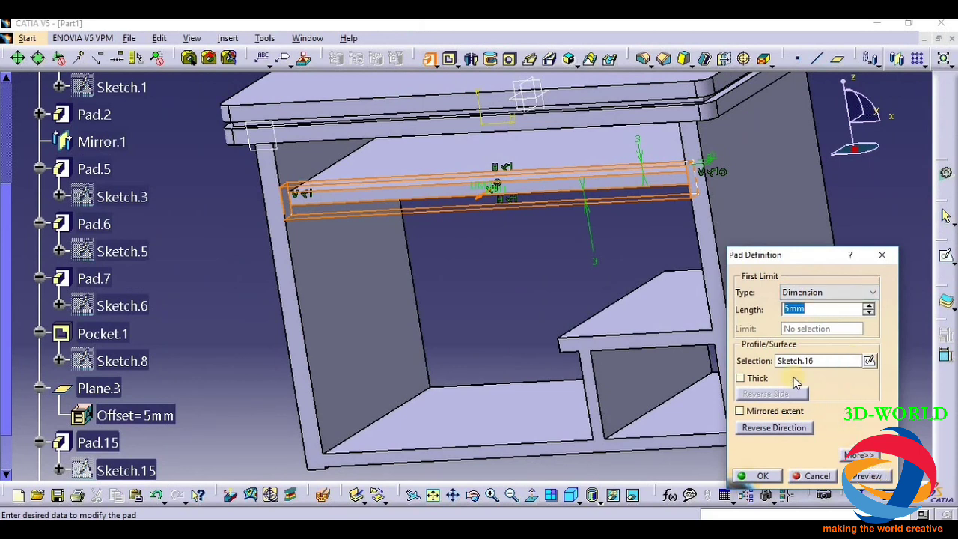
pyautogui.click(804, 292)
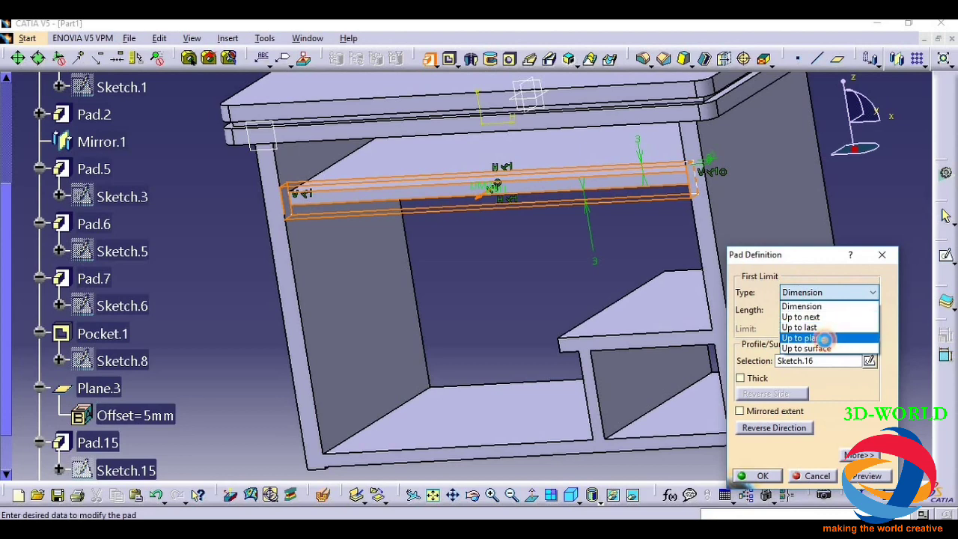
pyautogui.click(814, 337)
pyautogui.click(297, 301)
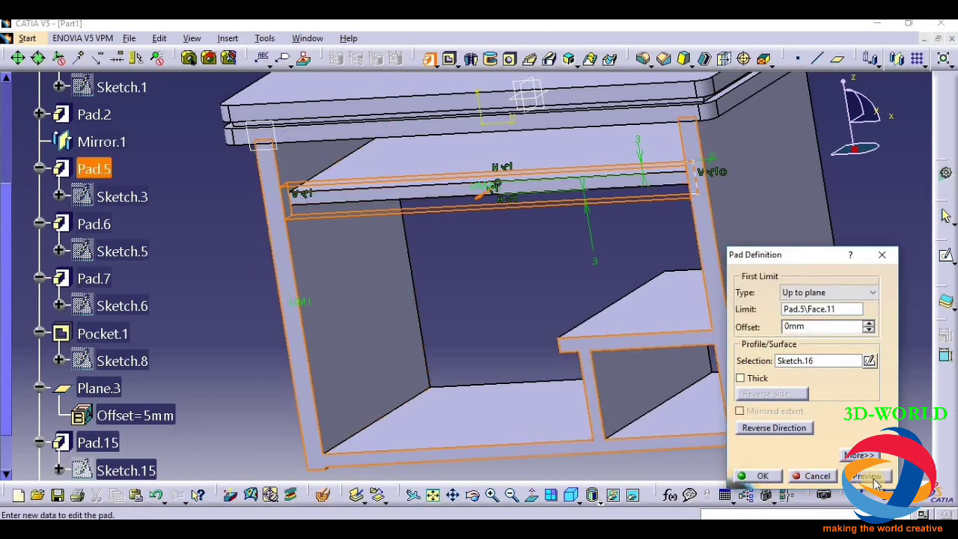
pyautogui.click(758, 476)
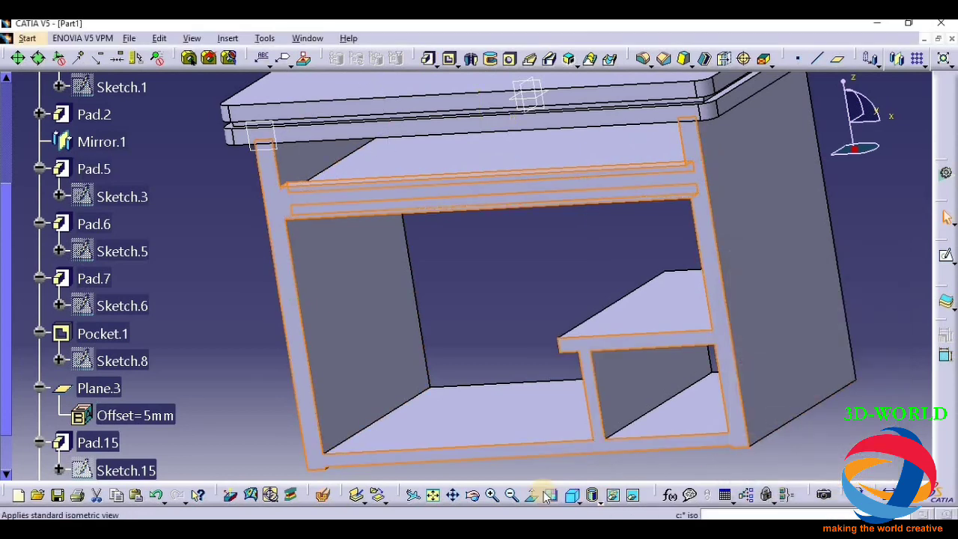
pyautogui.moveTo(457, 359); pyautogui.dragTo(734, 337, button='middle')
pyautogui.click(851, 310)
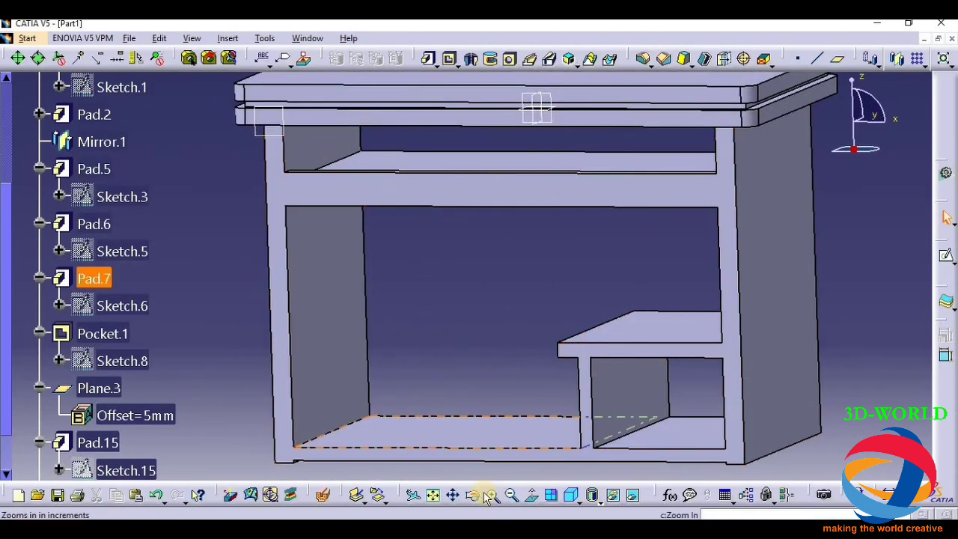
pyautogui.moveTo(459, 334); pyautogui.dragTo(544, 380, button='middle')
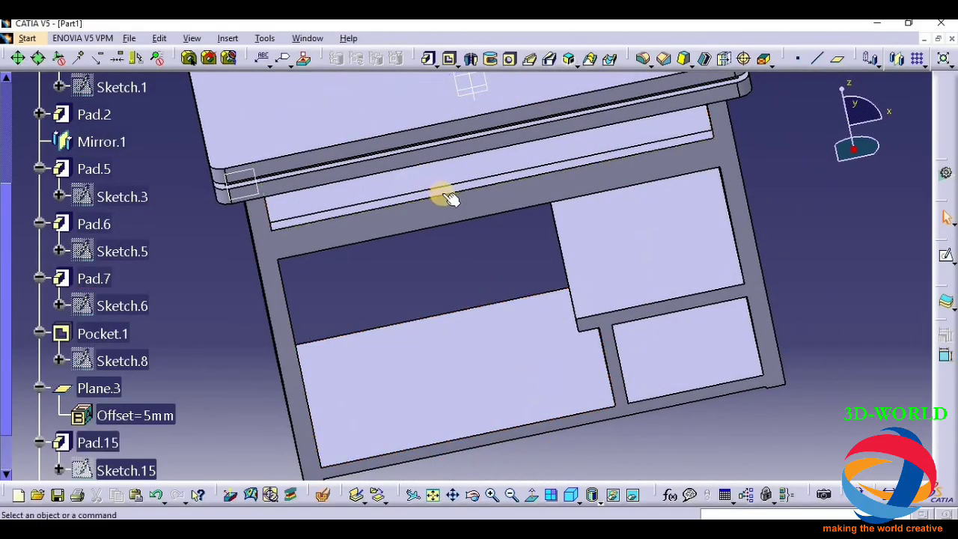
# Chamfer one tray edge at 2 mm and another at 5 mm, both 45°
pyautogui.click(664, 58)
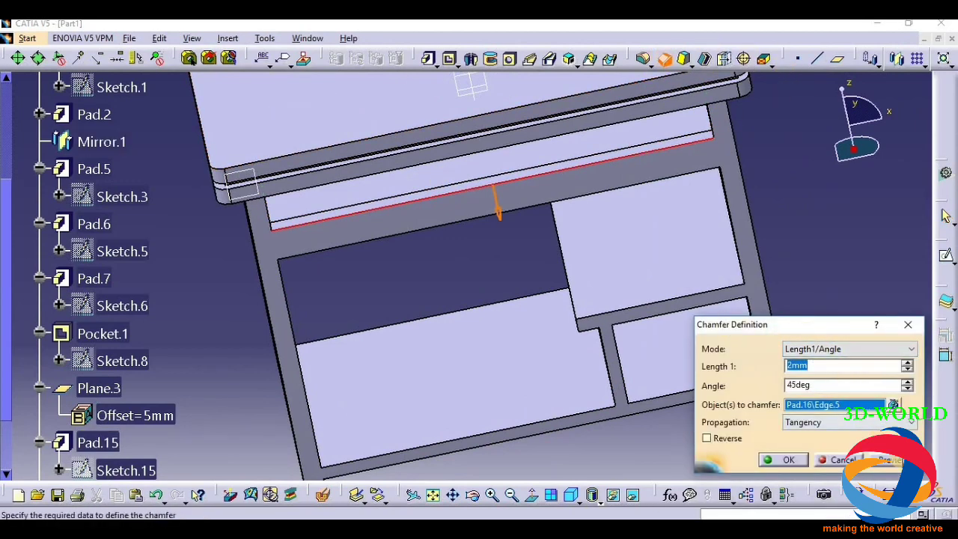
pyautogui.click(797, 460)
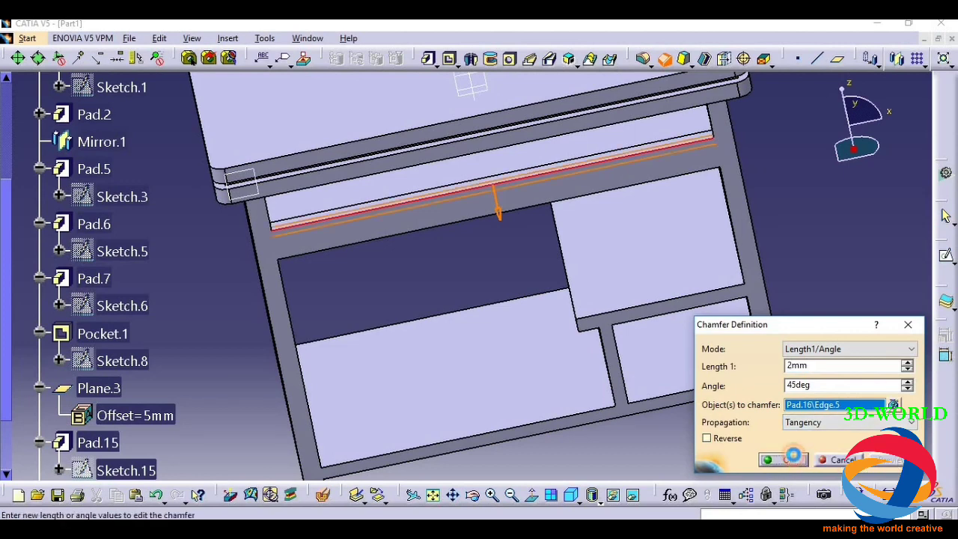
pyautogui.click(485, 216)
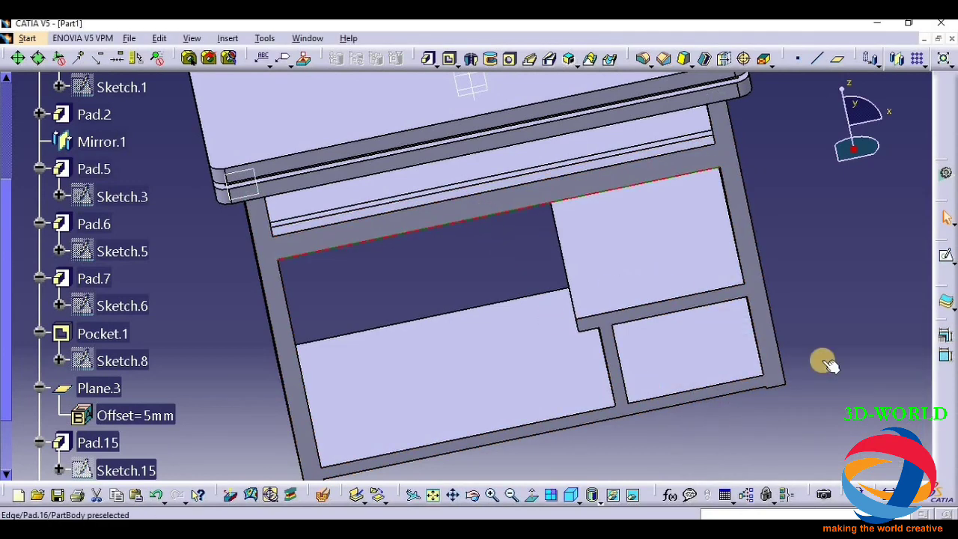
pyautogui.click(665, 61)
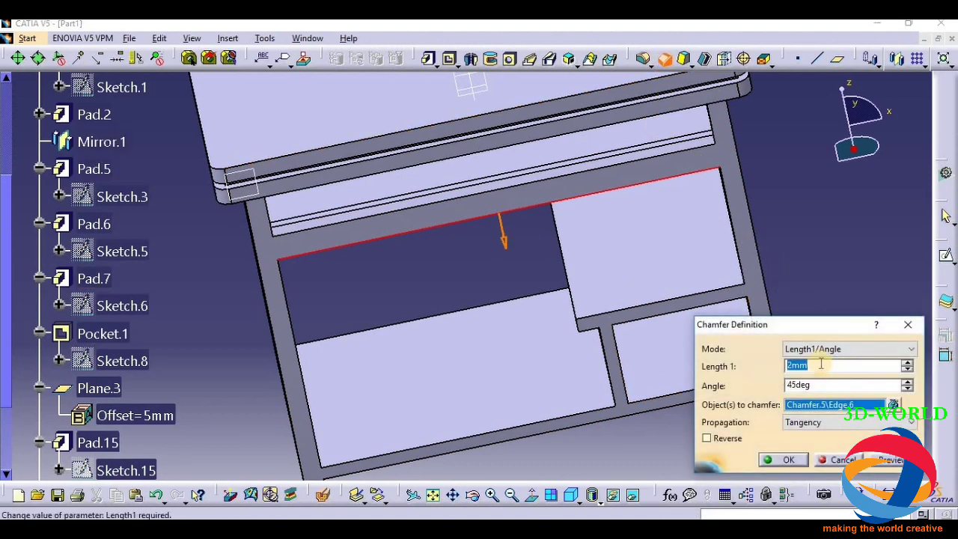
pyautogui.press('Return')
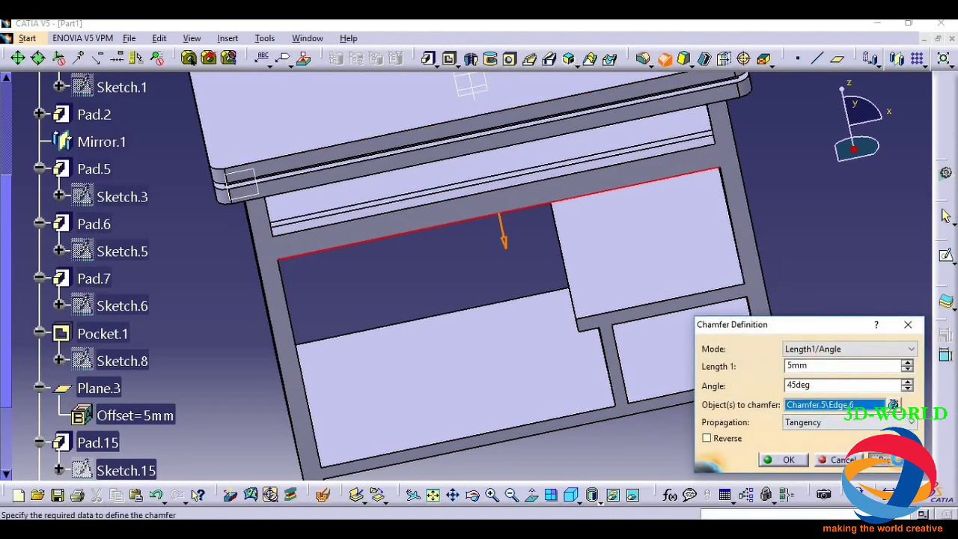
pyautogui.click(886, 460)
pyautogui.click(795, 462)
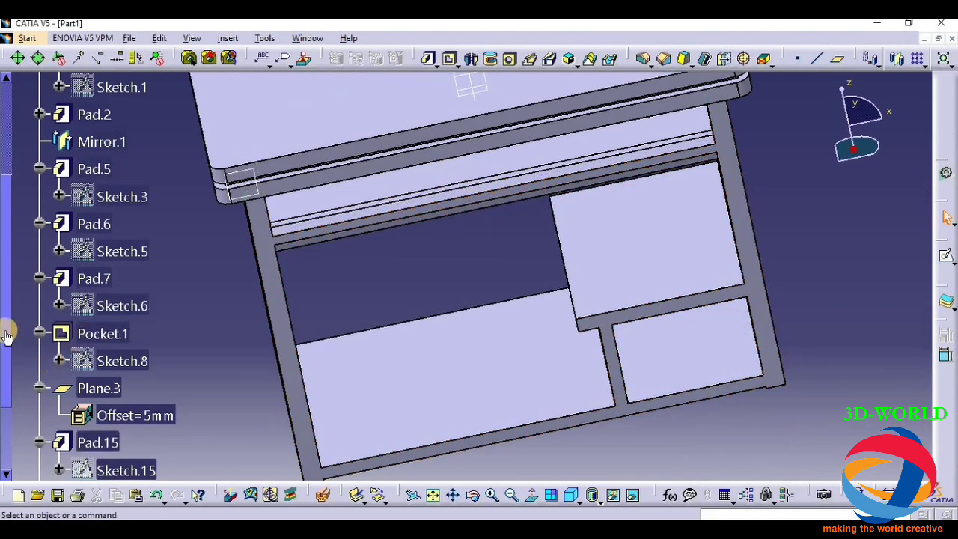
# Edit Chamfer.5 to a 5 mm length and dismiss the update error report
pyautogui.moveTo(8, 332); pyautogui.dragTo(7, 419)
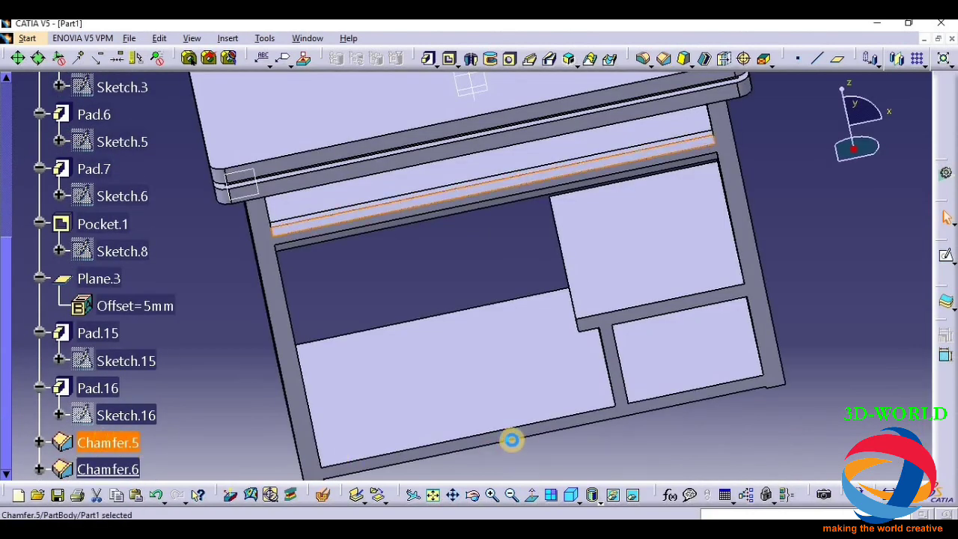
pyautogui.click(105, 445)
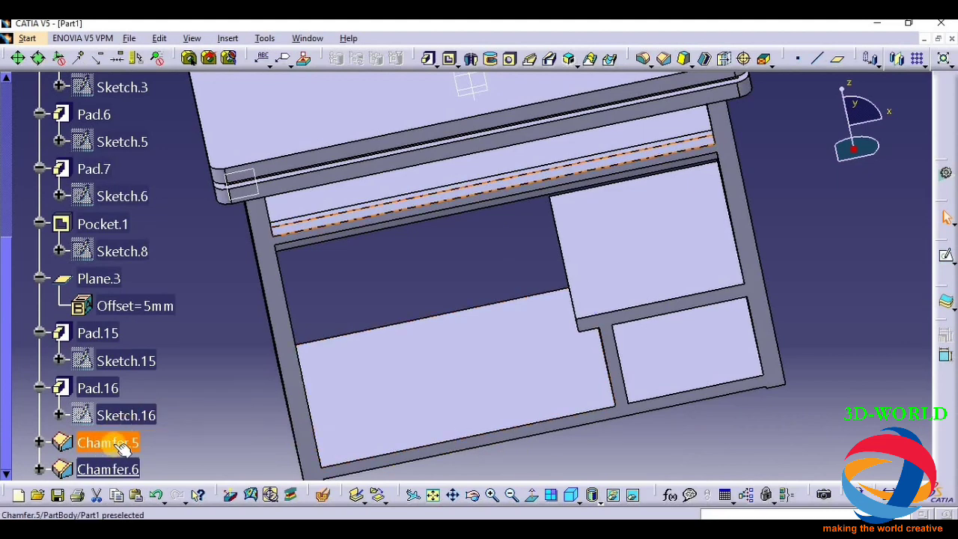
pyautogui.doubleClick(115, 444)
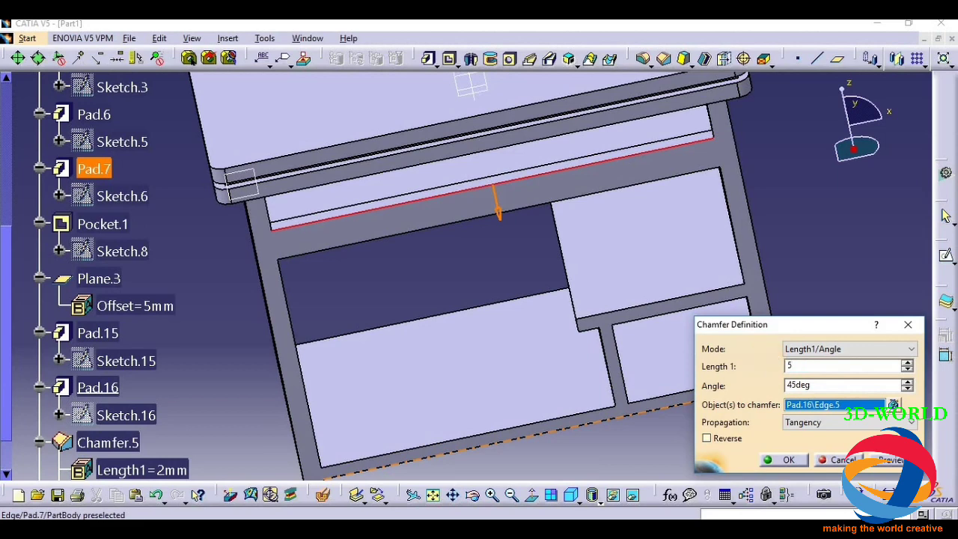
pyautogui.click(783, 463)
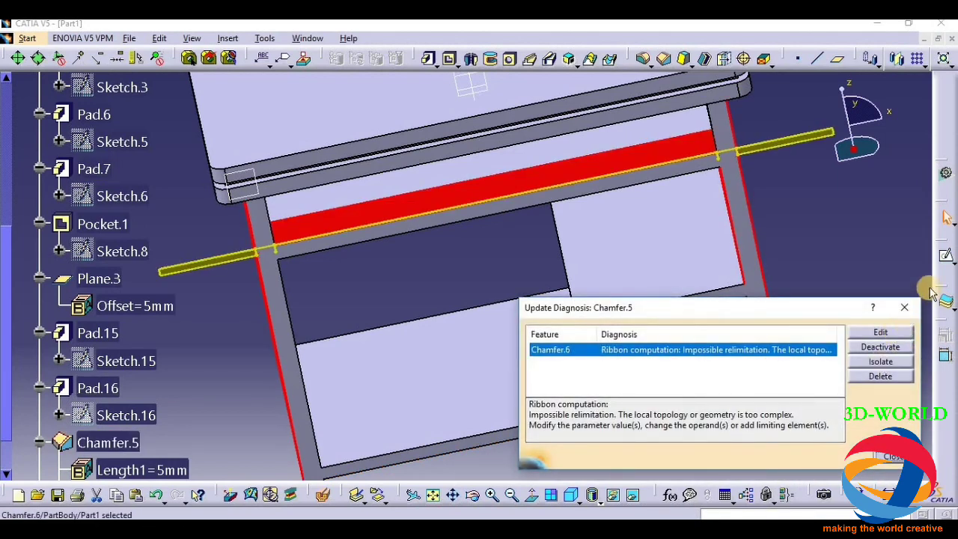
pyautogui.click(915, 308)
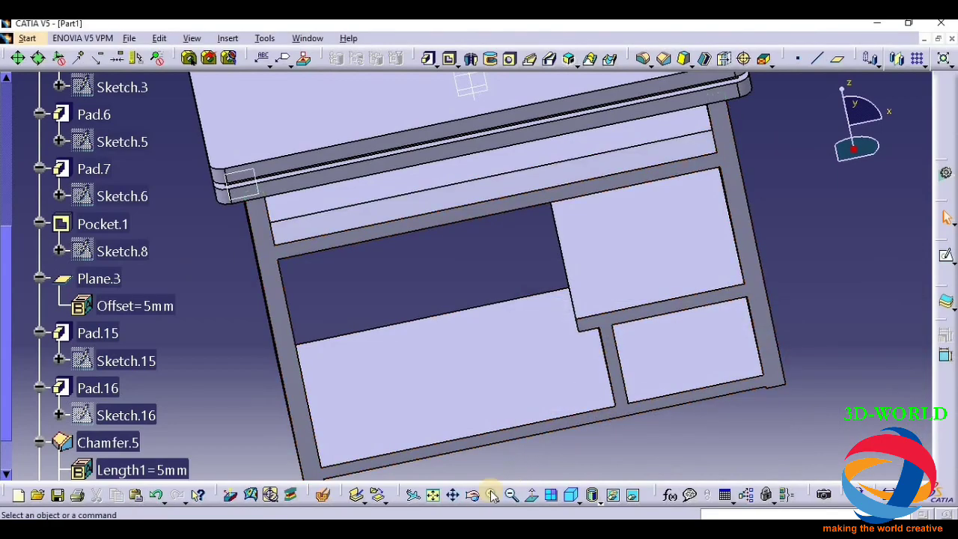
# Reopen Chamfer.5 on the tray edge and confirm it at 2mm length and 45deg angle
pyautogui.click(472, 495)
pyautogui.moveTo(385, 277); pyautogui.dragTo(312, 368)
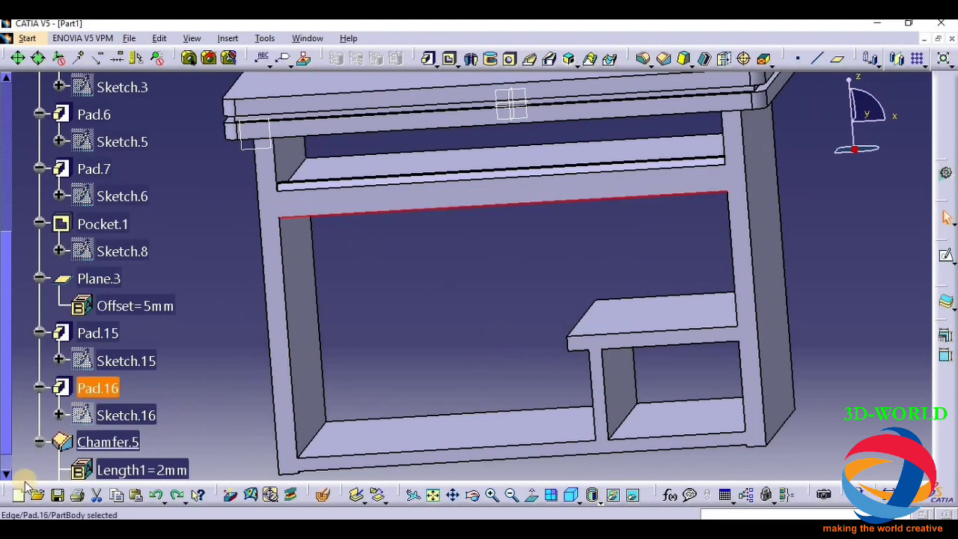
pyautogui.click(664, 59)
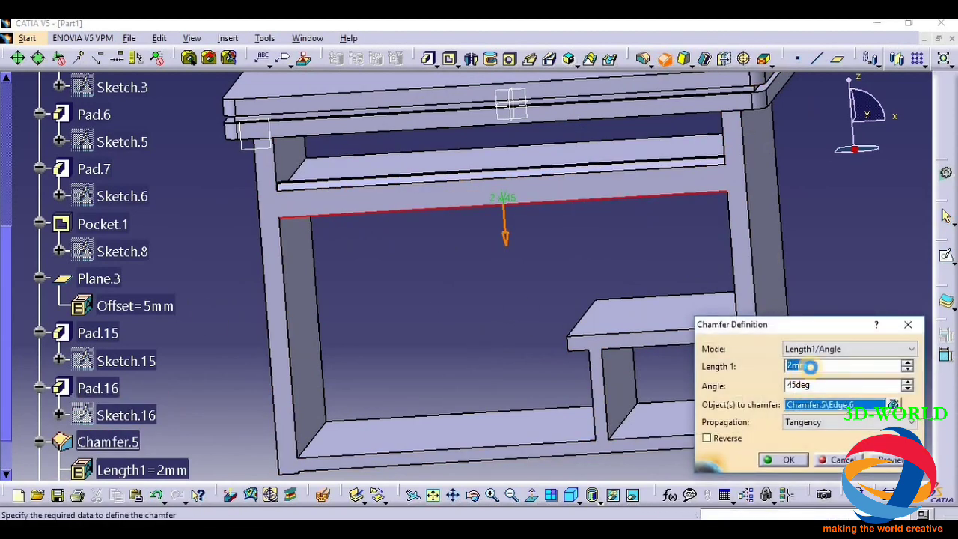
pyautogui.press('Return')
pyautogui.click(912, 285)
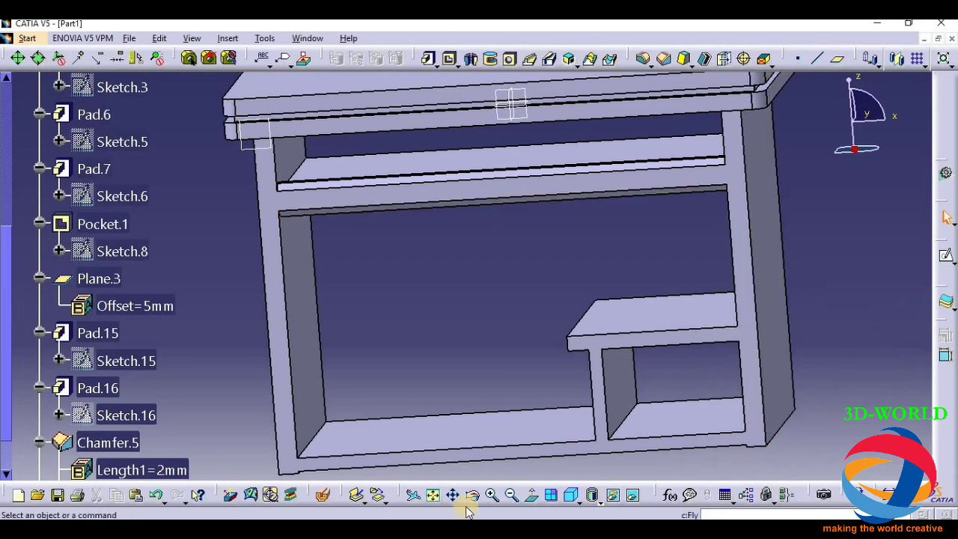
# Orbit and zoom out to inspect the desk from above, the front and other sides
pyautogui.moveTo(414, 342); pyautogui.dragTo(412, 277, button='middle')
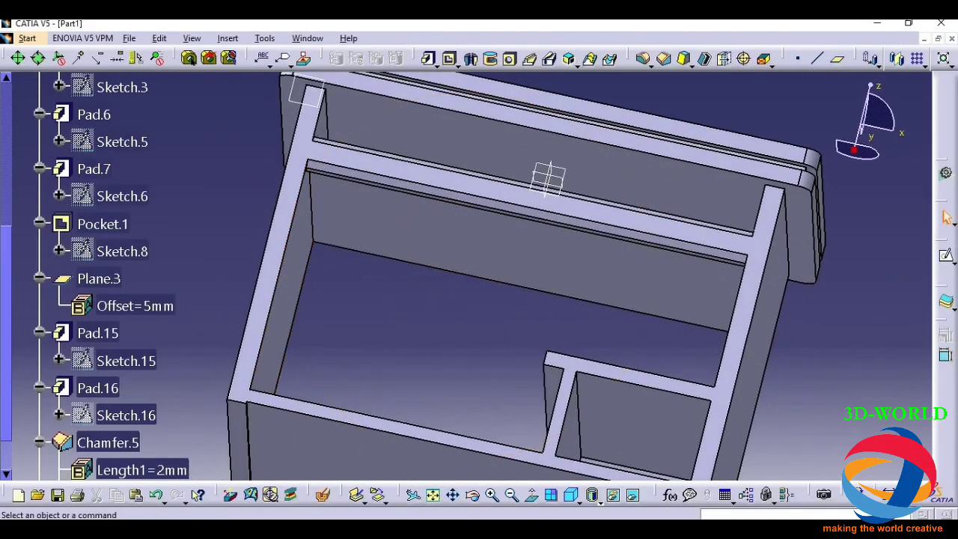
pyautogui.scroll(-2, 6, 449)
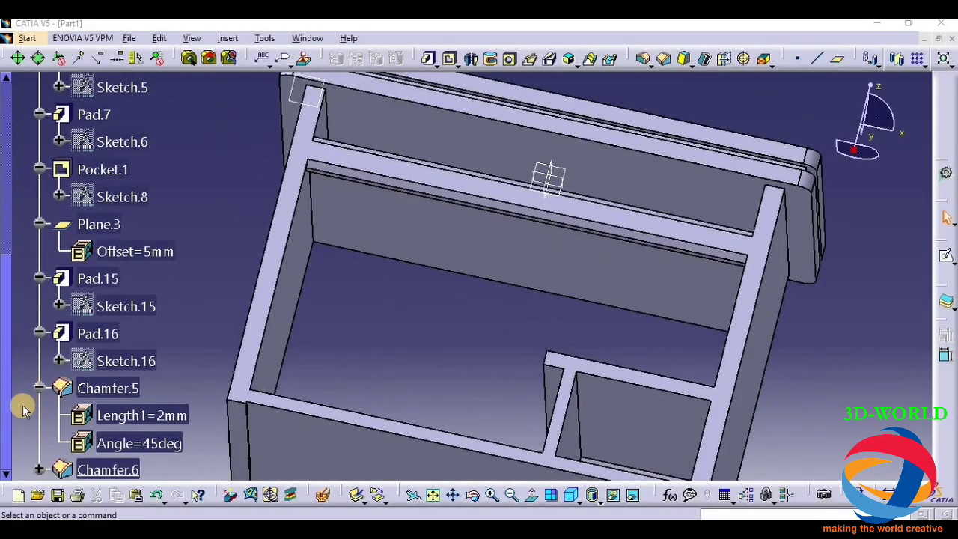
pyautogui.moveTo(480, 418); pyautogui.dragTo(473, 450, button='middle')
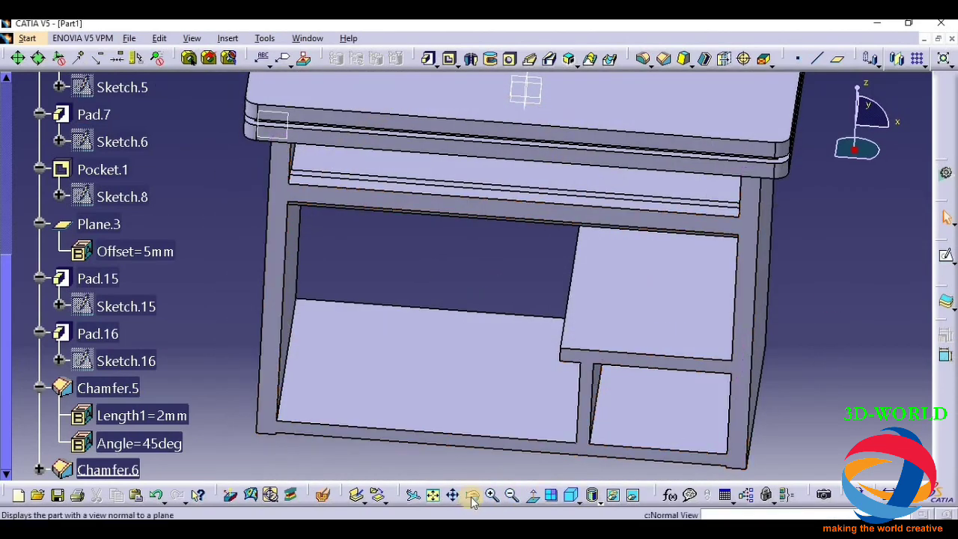
pyautogui.moveTo(504, 287)
pyautogui.mouseDown(button='middle')
pyautogui.moveTo(580, 182)
pyautogui.moveTo(398, 295)
pyautogui.moveTo(611, 166)
pyautogui.moveTo(477, 370)
pyautogui.moveTo(661, 319)
pyautogui.moveTo(374, 302)
pyautogui.moveTo(631, 247)
pyautogui.moveTo(531, 233)
pyautogui.moveTo(738, 185)
pyautogui.moveTo(766, 327)
pyautogui.moveTo(437, 223)
pyautogui.moveTo(503, 278)
pyautogui.mouseUp(button='middle')
pyautogui.click(512, 501)
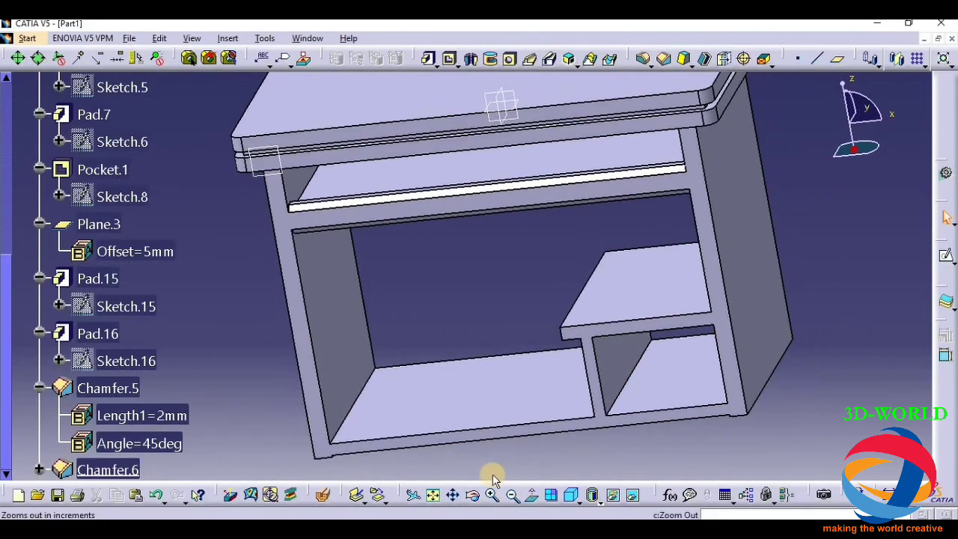
pyautogui.moveTo(11, 389); pyautogui.dragTo(12, 135)
# Set the PartBody's Graphic fill colour to yellow in its Properties, apply, and confirm
pyautogui.click(85, 195)
pyautogui.rightClick(84, 198)
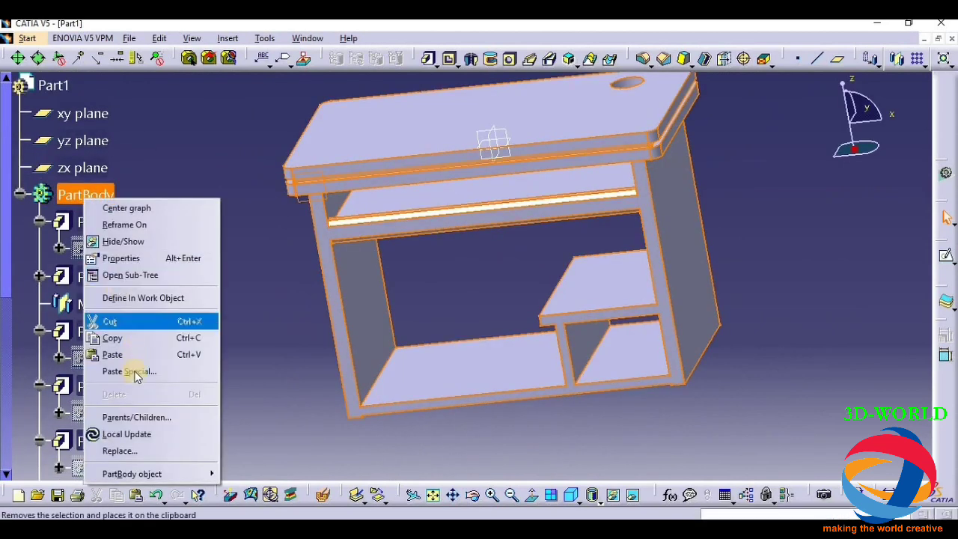
pyautogui.click(141, 257)
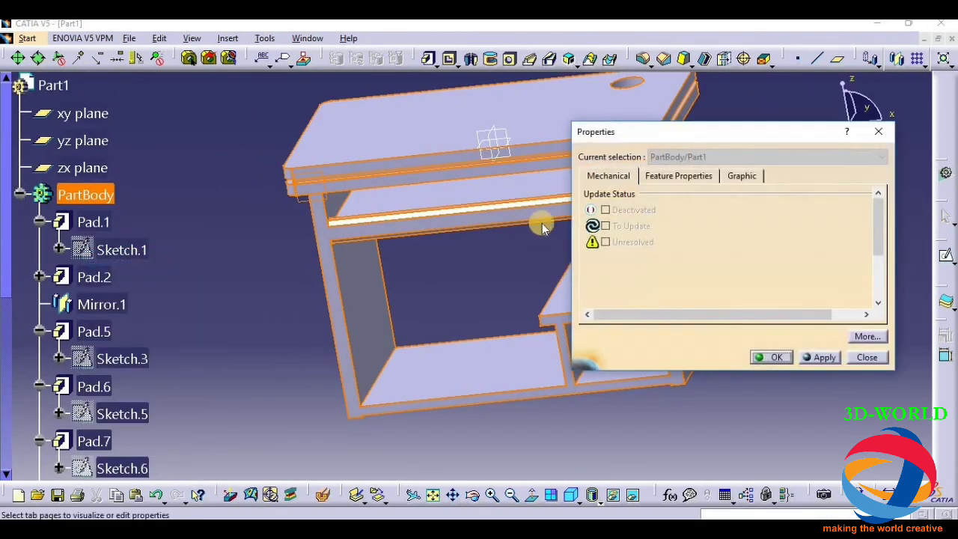
pyautogui.click(743, 175)
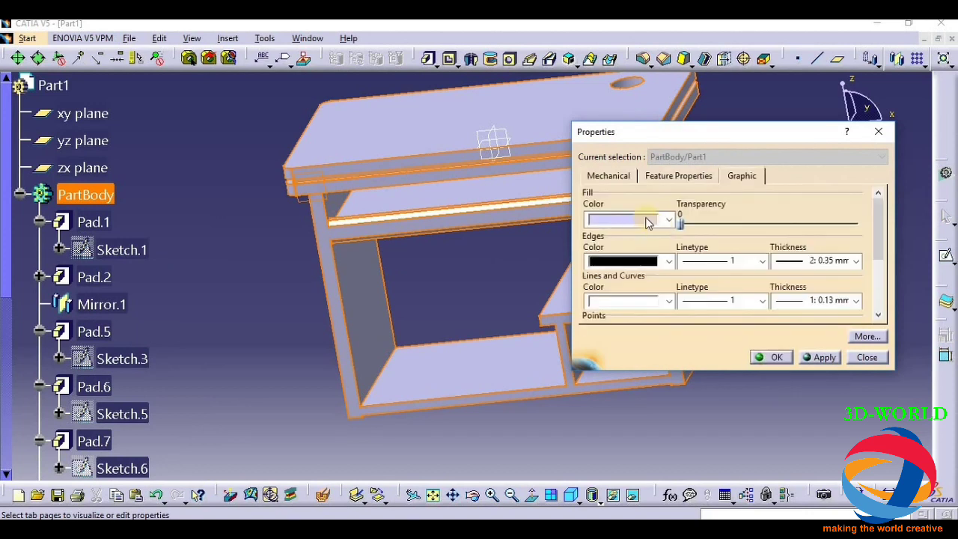
pyautogui.click(666, 219)
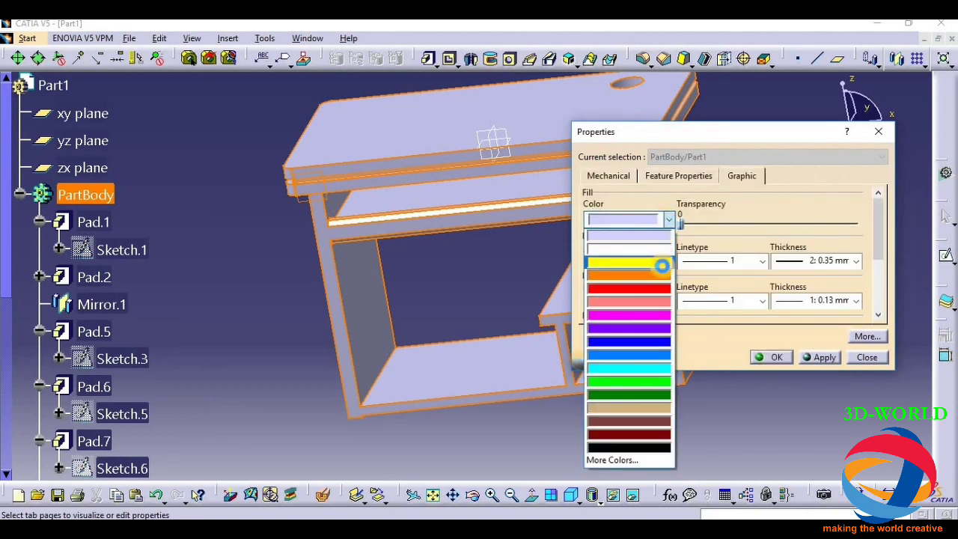
pyautogui.click(662, 266)
pyautogui.click(820, 358)
pyautogui.click(769, 358)
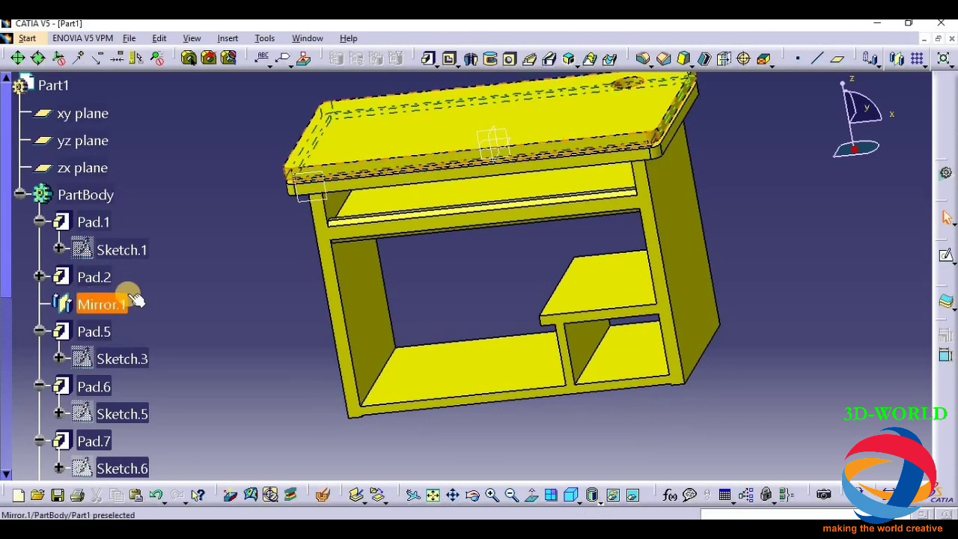
pyautogui.click(475, 497)
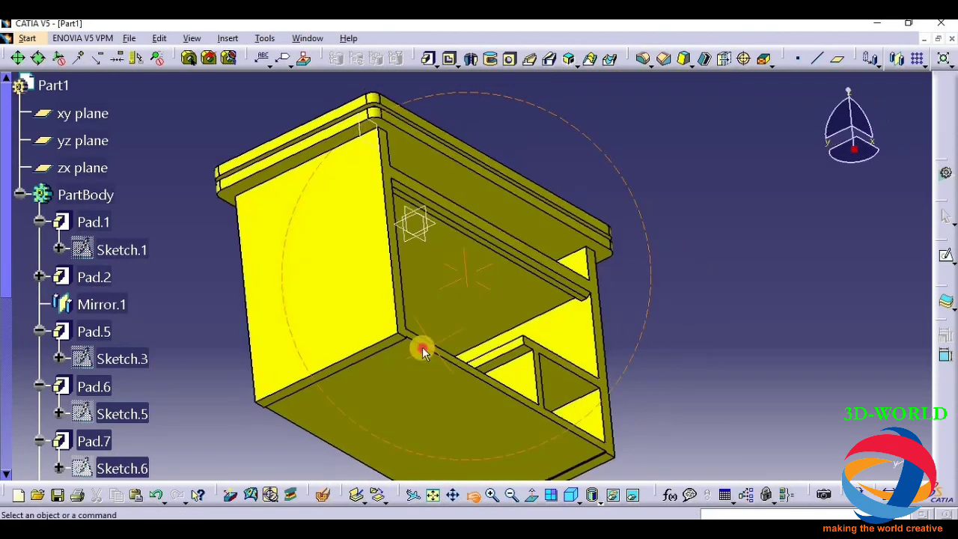